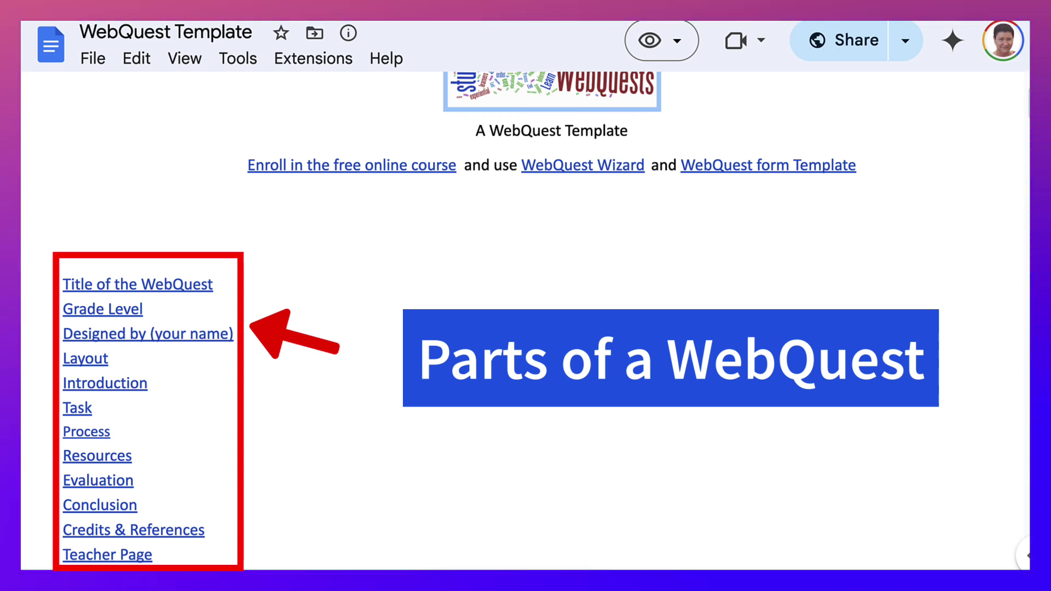
# - Review the linked list of WebQuest parts and continue to the template's title section on page 2
pyautogui.scroll(-2, 526, 320)
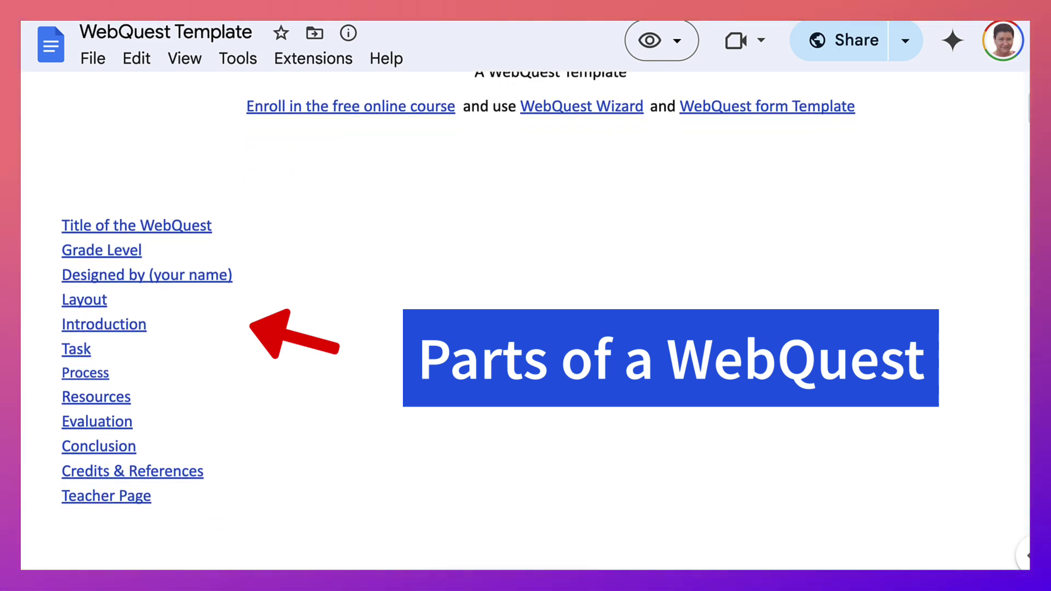
pyautogui.scroll(-2, 525, 320)
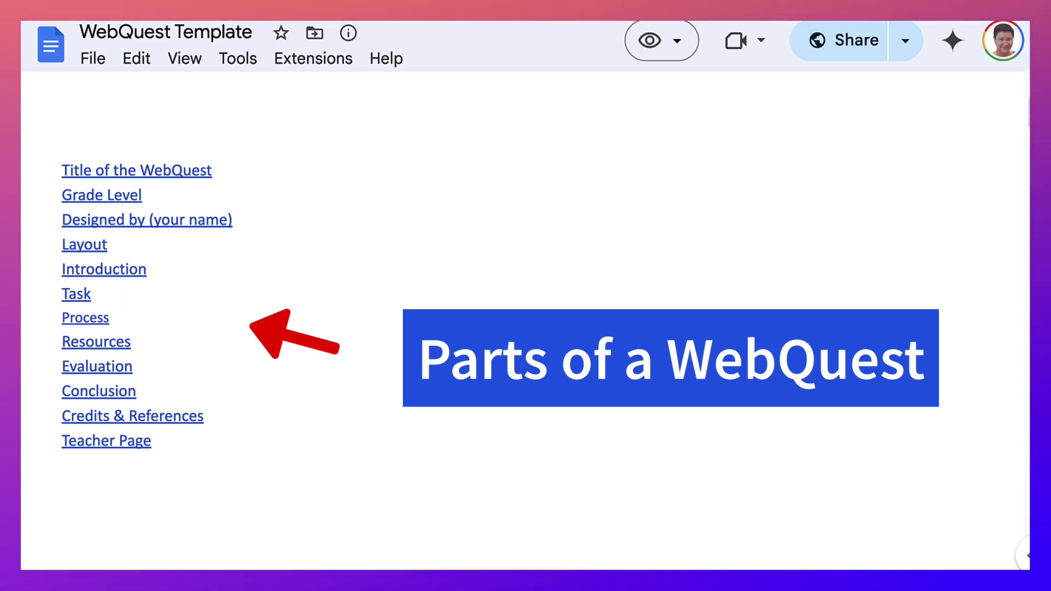
pyautogui.hscroll(1, 526, 320)
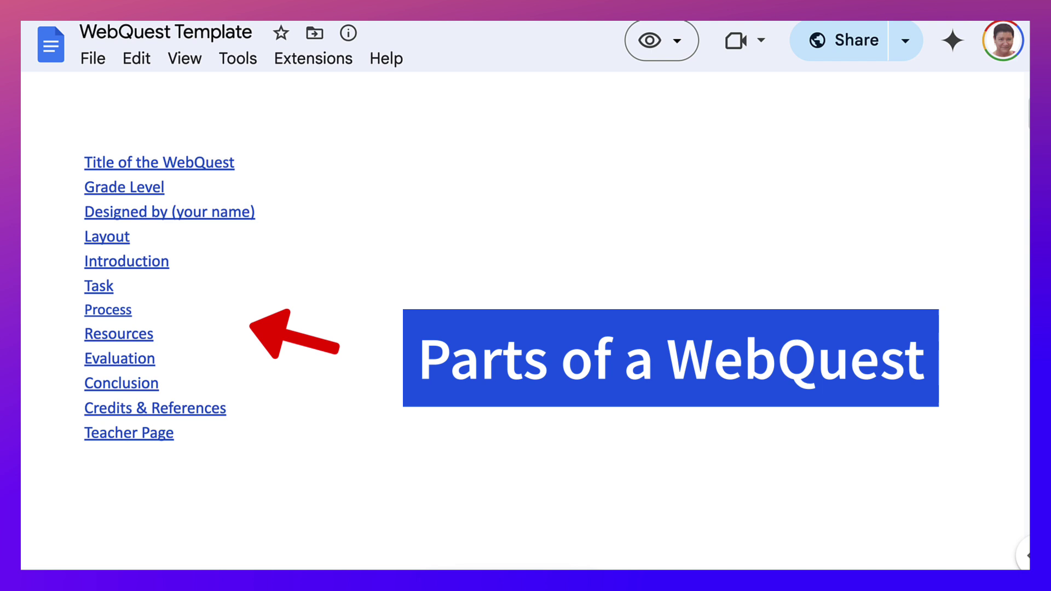
pyautogui.scroll(-2, 525, 320)
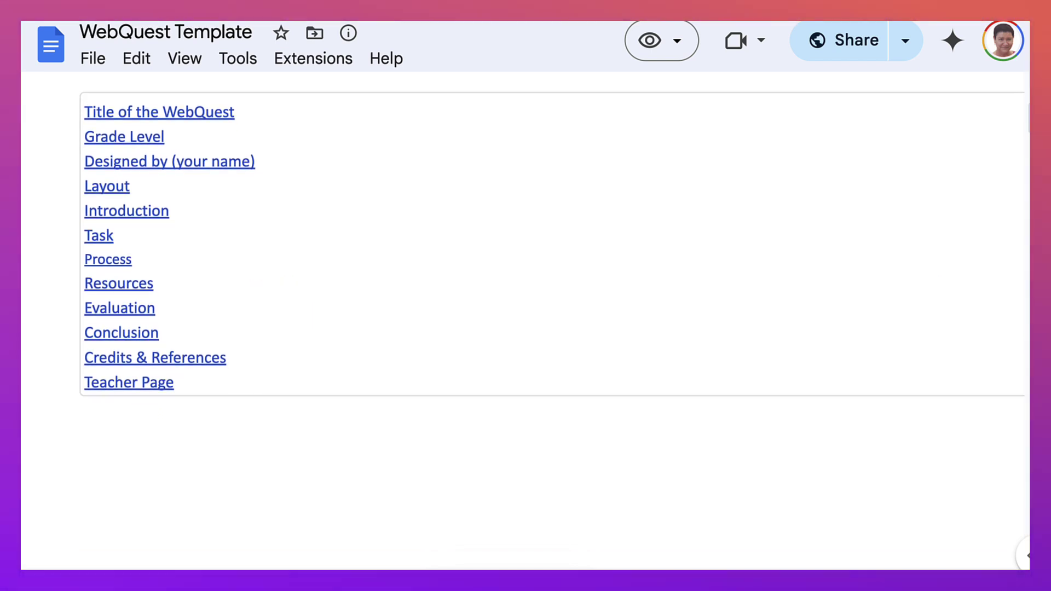
pyautogui.scroll(-7, 525, 321)
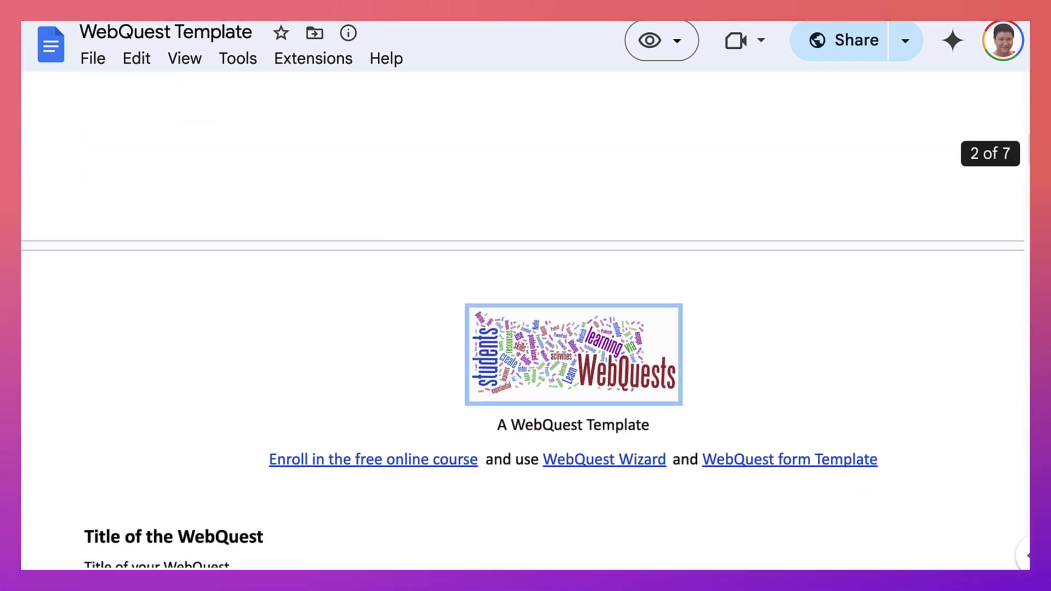
pyautogui.scroll(-3, 525, 328)
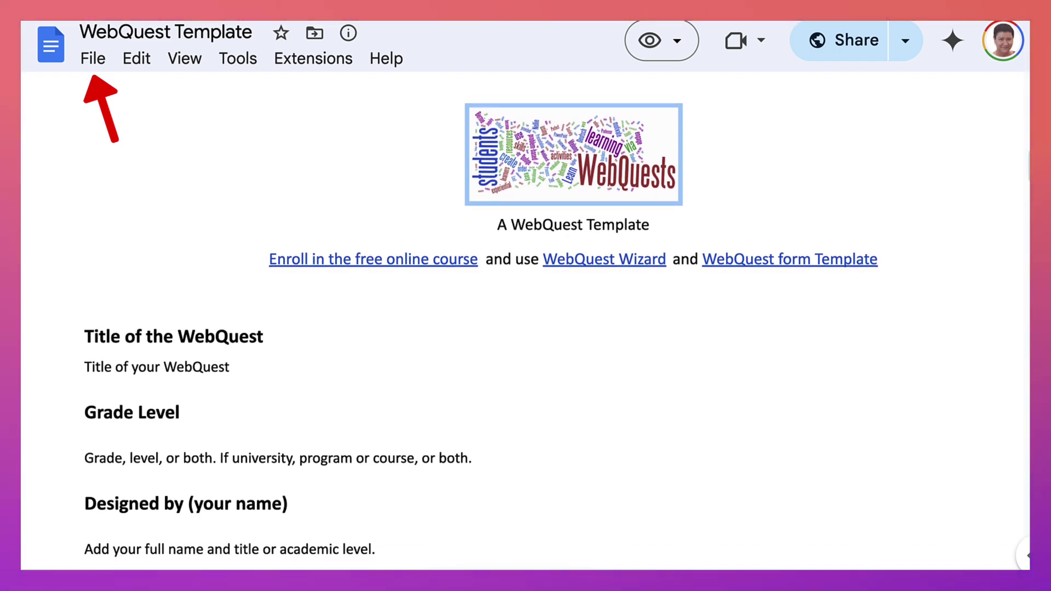
# - Examine the options for making a copy of the template and downloading it in other file formats
pyautogui.click(93, 59)
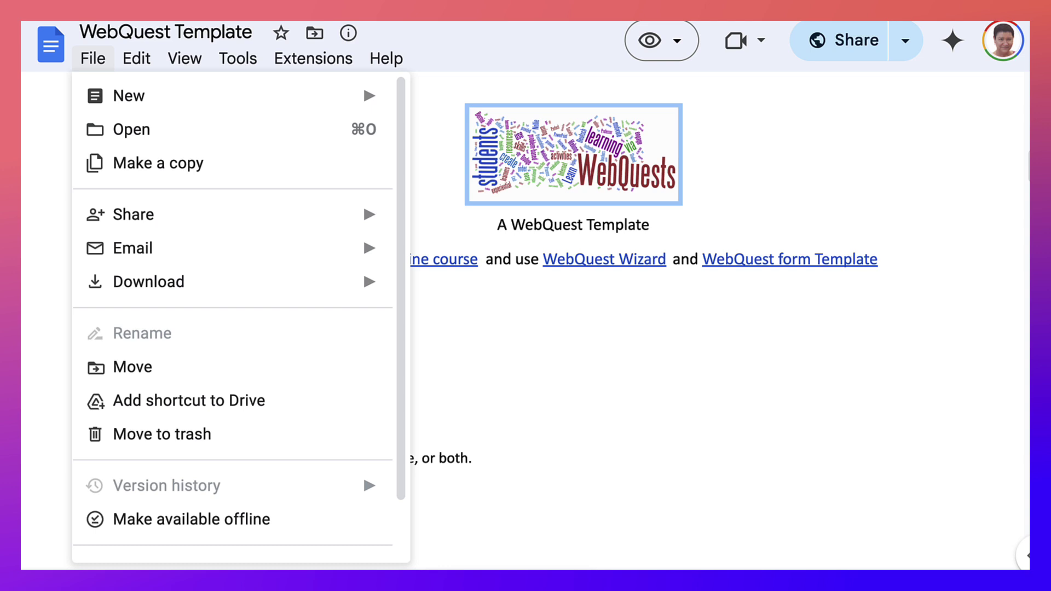
pyautogui.moveTo(148, 282)
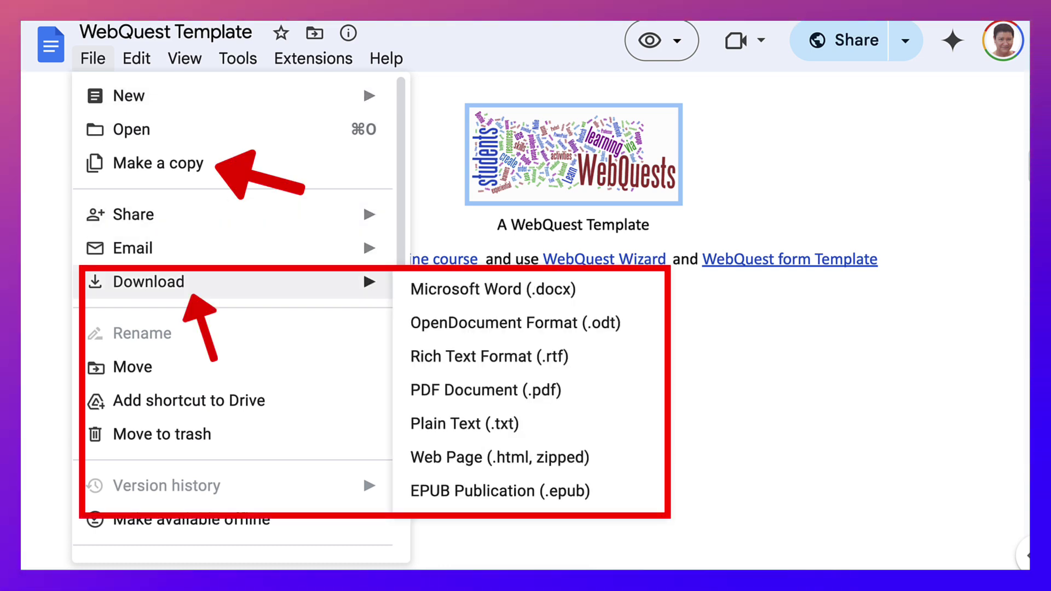
pyautogui.press('Left')
pyautogui.press('Up')
pyautogui.press('Up')
pyautogui.press('Up')
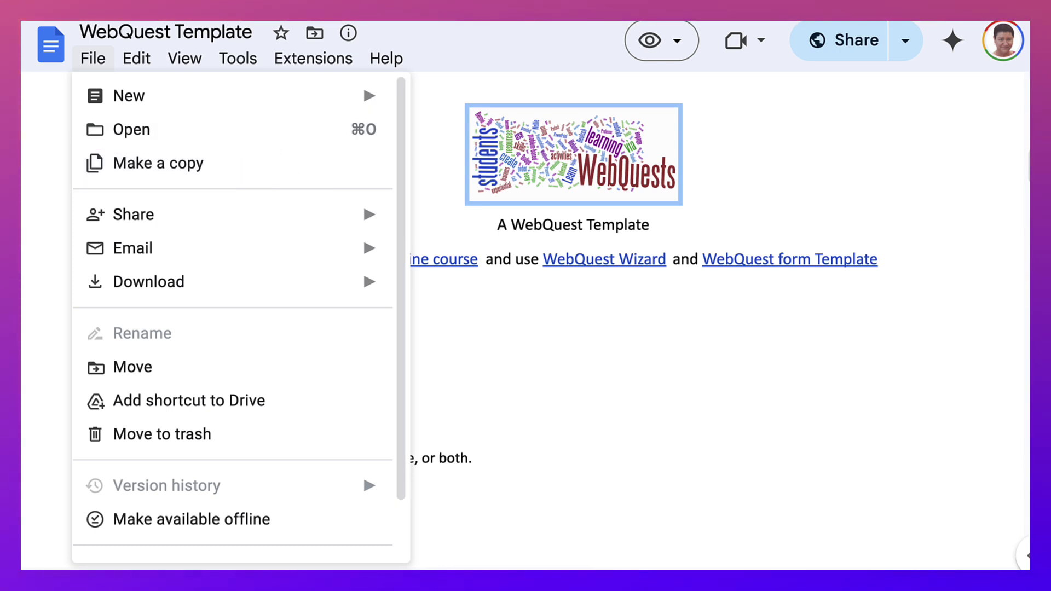
pyautogui.press('Escape')
# - Read through the template's title, grade level, designer, layout, Introduction and Task sections
pyautogui.scroll(-1, 481, 321)
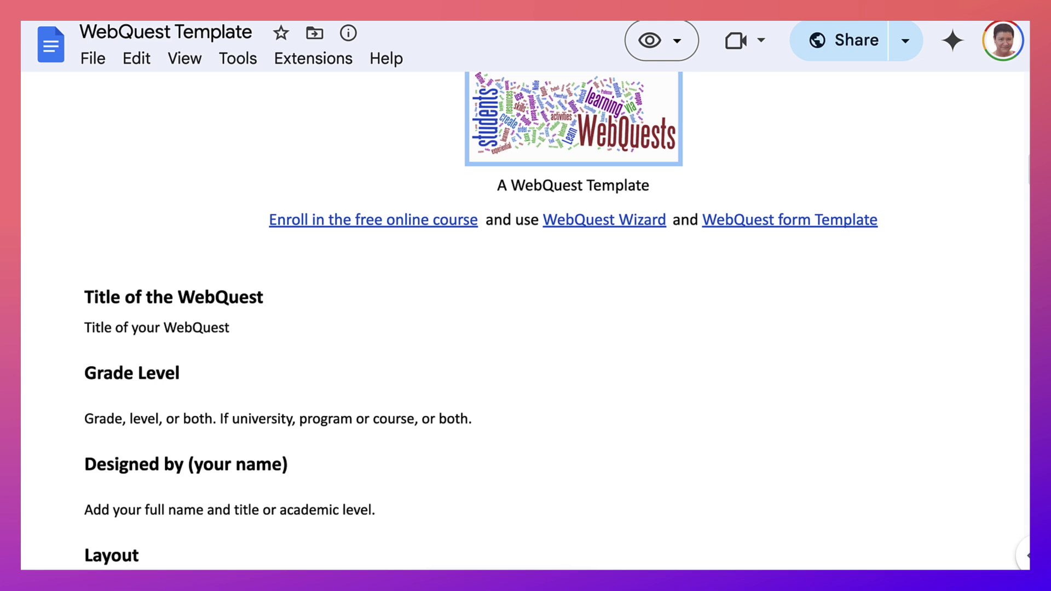
pyautogui.scroll(-3, 481, 321)
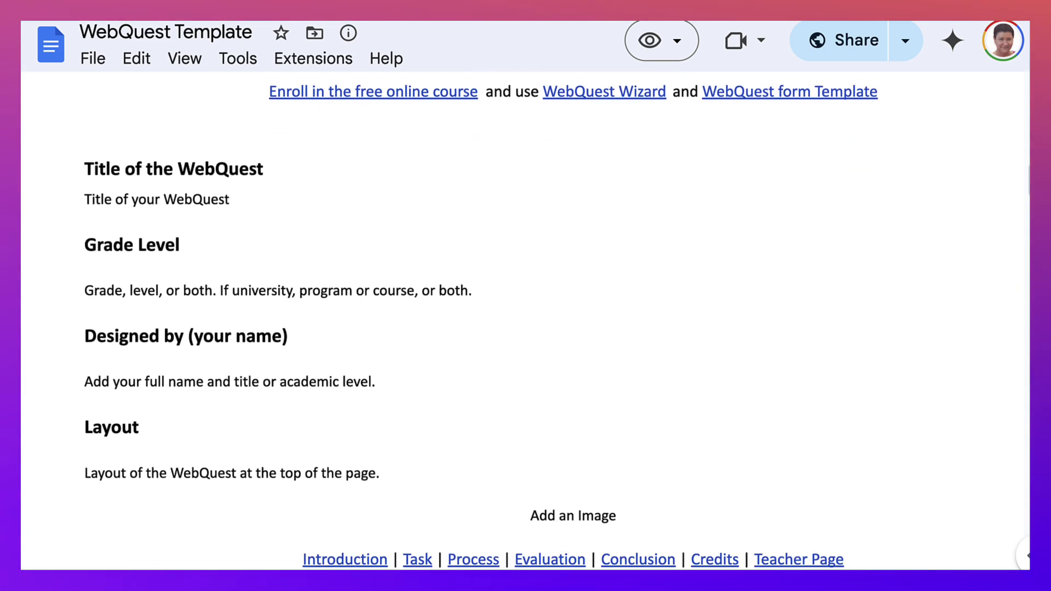
pyautogui.scroll(-7, 481, 320)
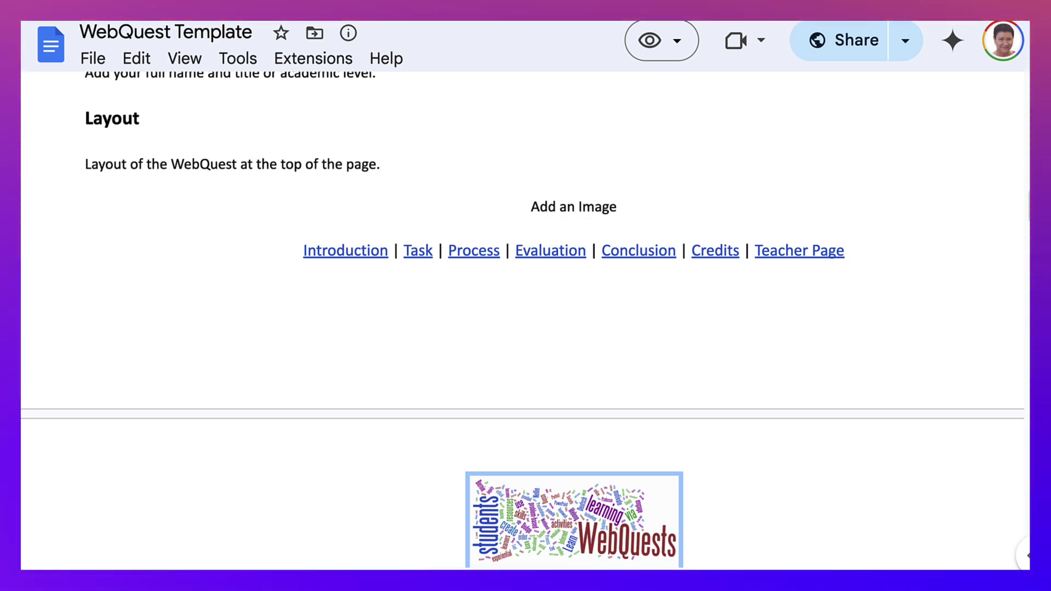
pyautogui.scroll(-5, 526, 323)
pyautogui.scroll(-4, 525, 323)
pyautogui.scroll(-3, 526, 323)
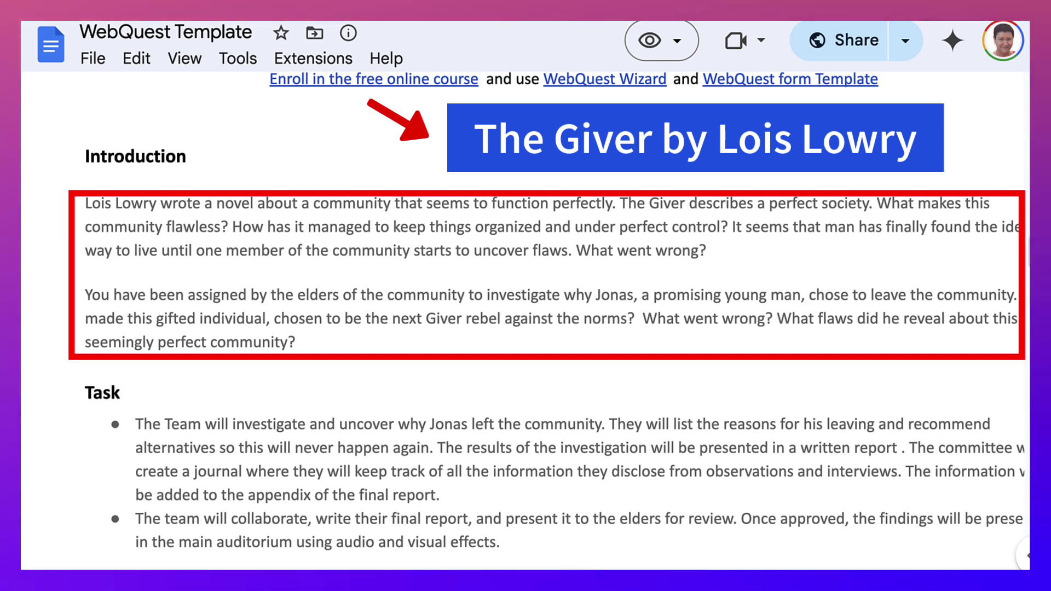
pyautogui.scroll(-3, 525, 307)
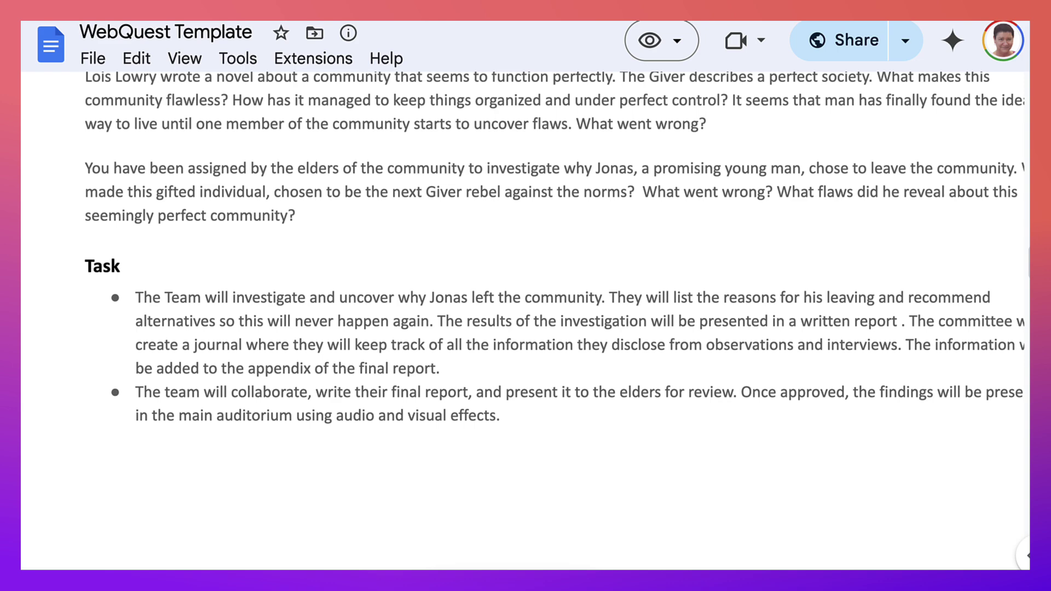
pyautogui.hscroll(1, 525, 306)
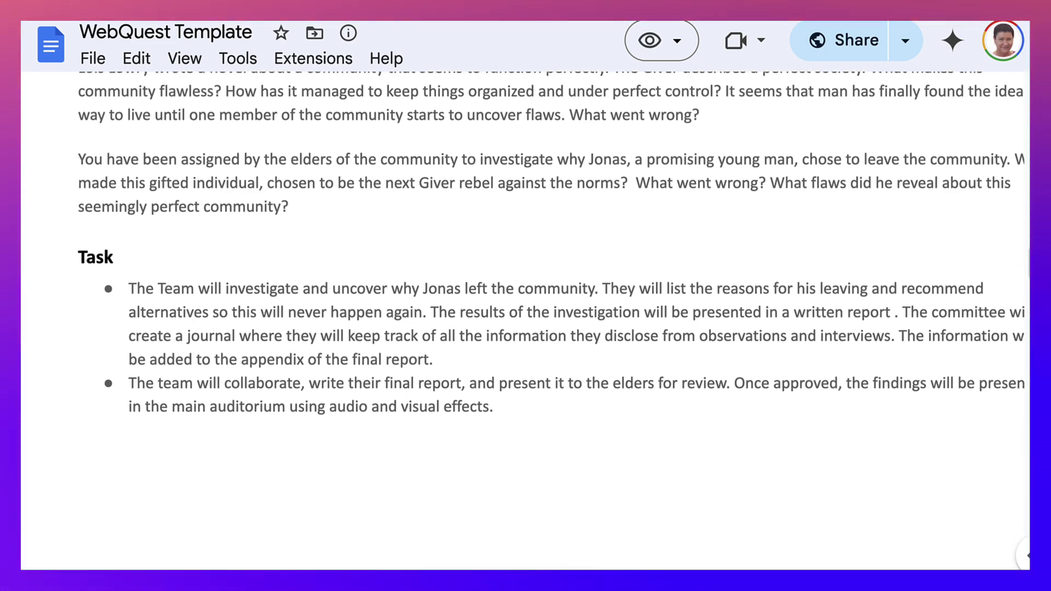
pyautogui.scroll(-5, 525, 274)
pyautogui.scroll(-6, 525, 274)
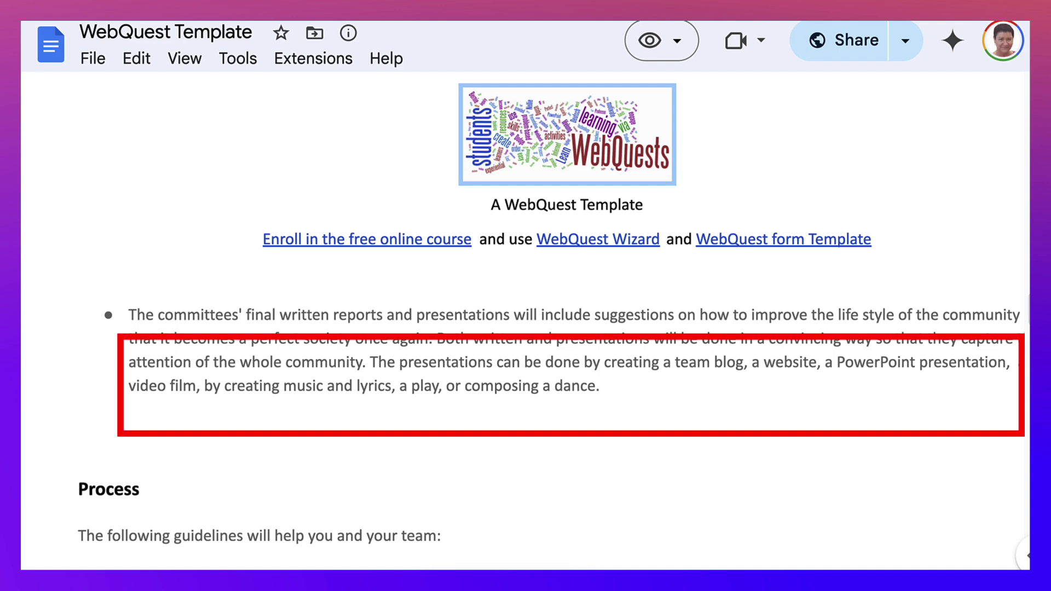
# - Examine the Process section's numbered team guidelines, from organizing teams of four through the evaluation links in item 6
pyautogui.scroll(-3, 525, 328)
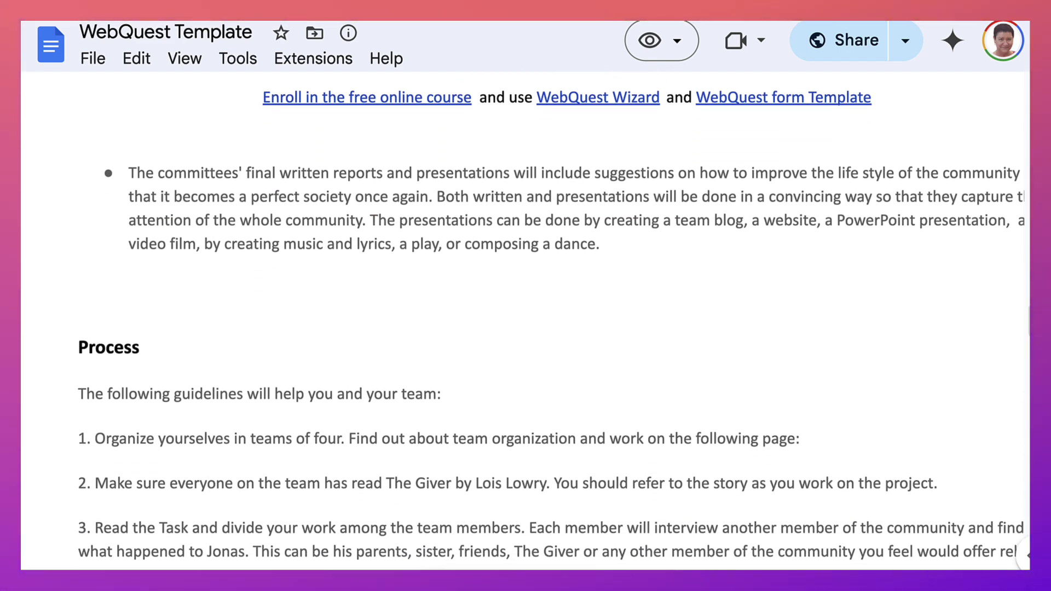
pyautogui.scroll(-2, 525, 328)
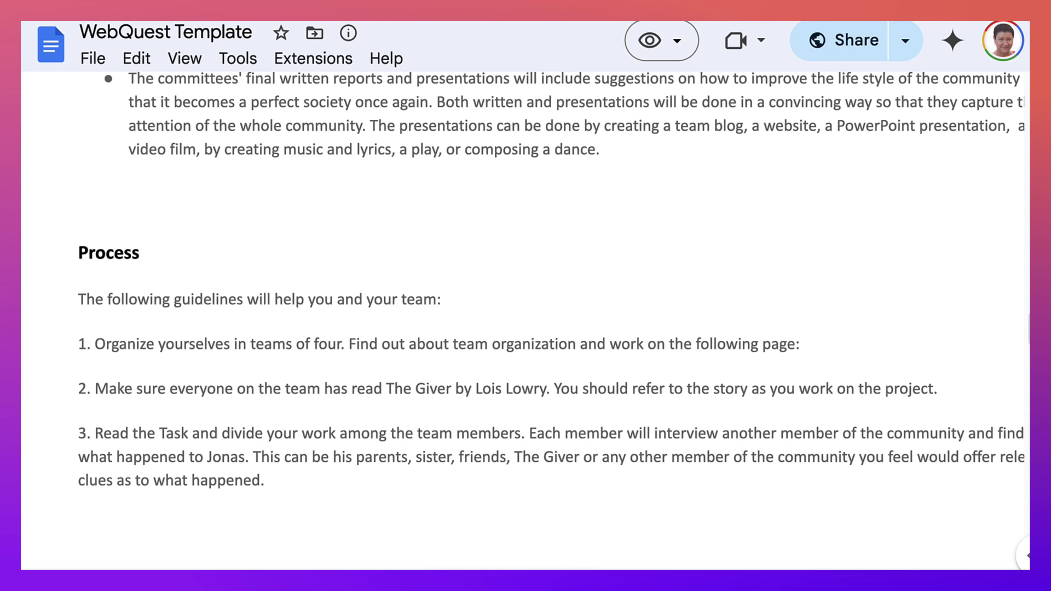
pyautogui.scroll(-1, 551, 279)
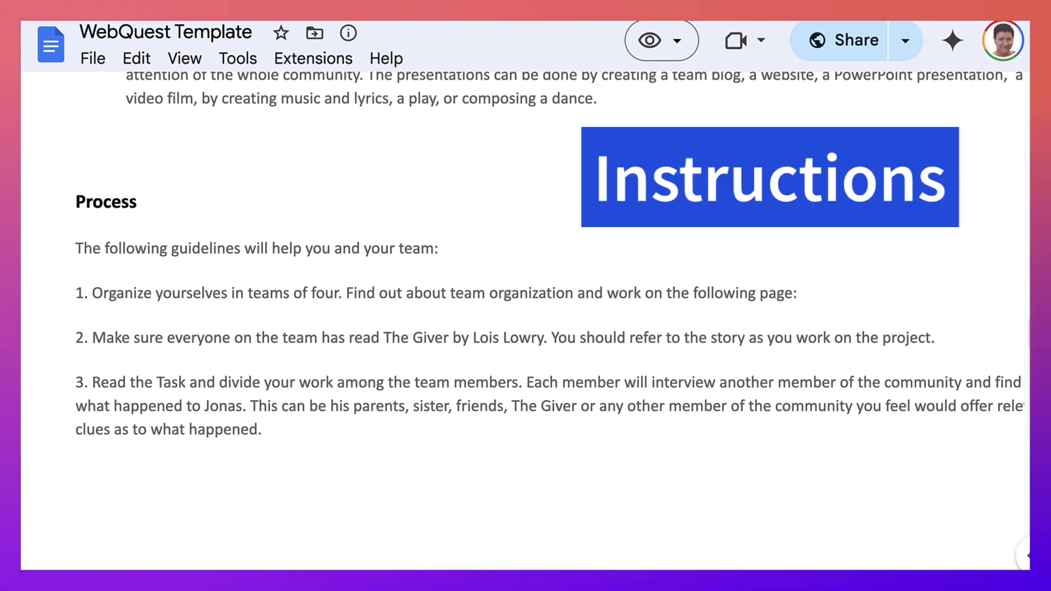
pyautogui.scroll(-1, 522, 318)
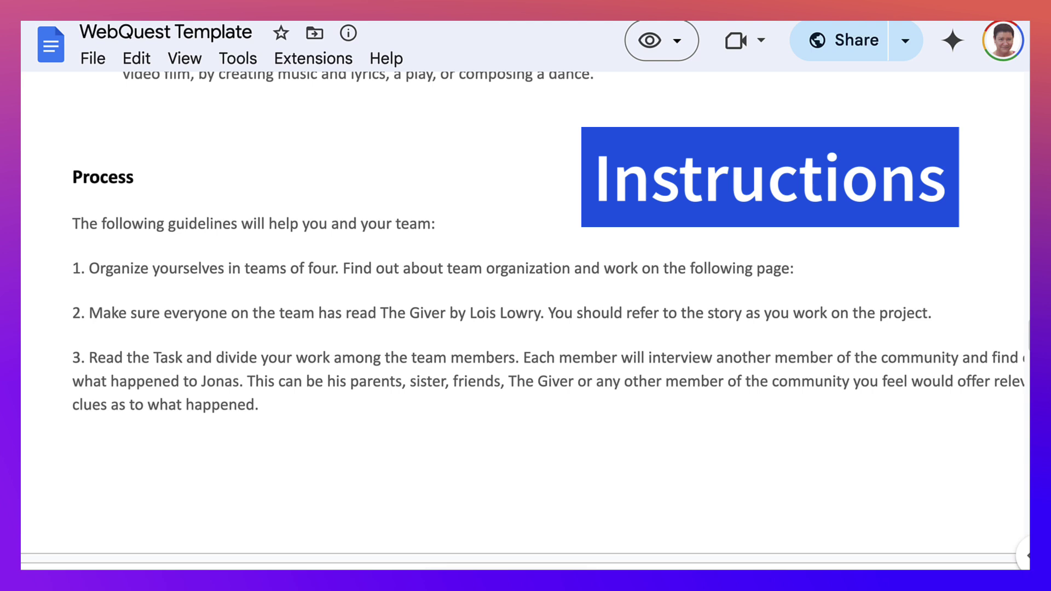
pyautogui.scroll(-2, 523, 317)
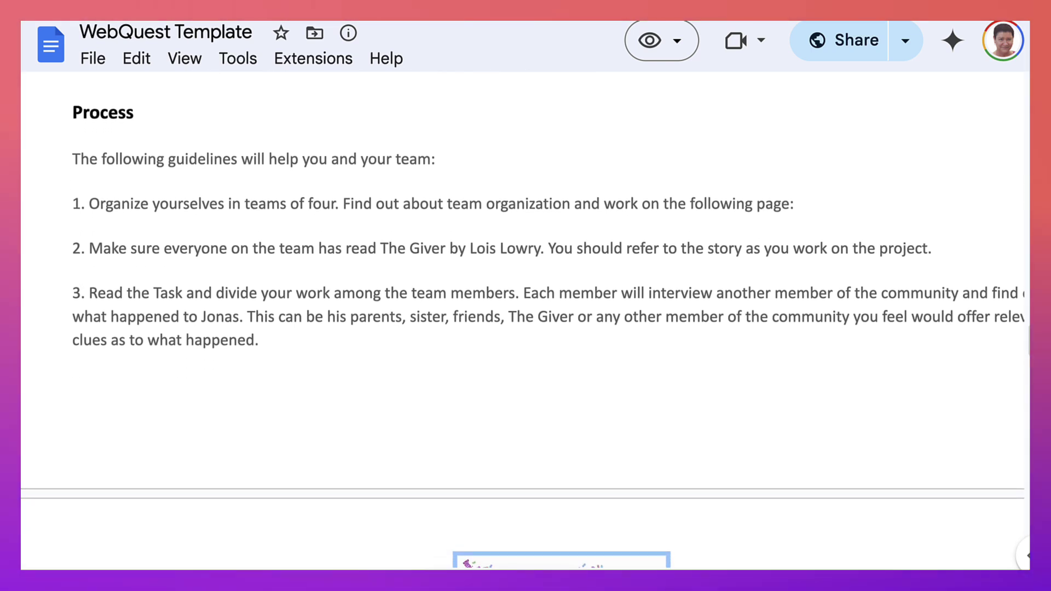
pyautogui.scroll(-1, 522, 317)
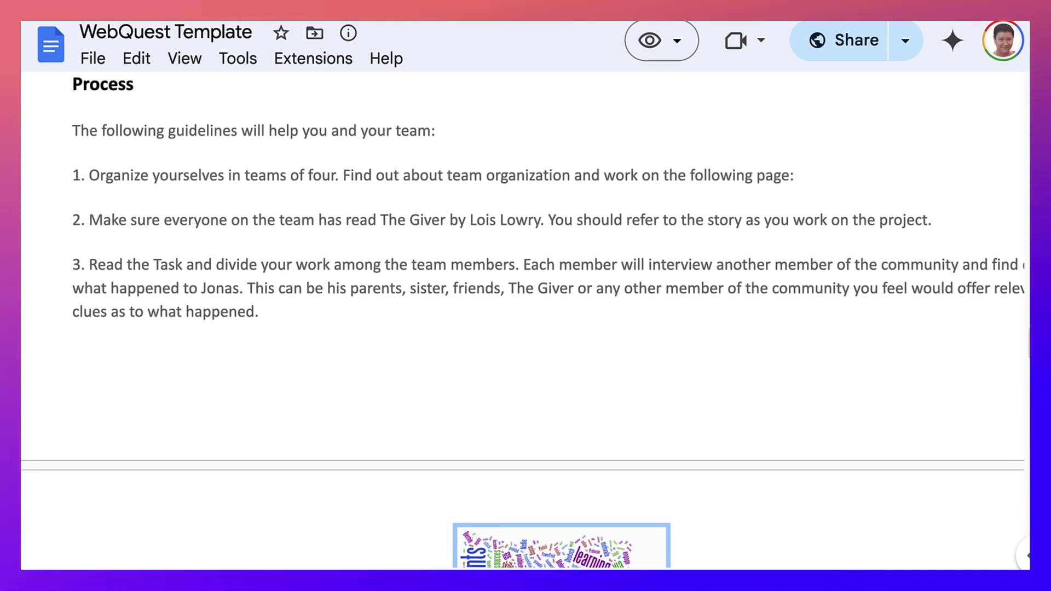
pyautogui.scroll(-3, 522, 317)
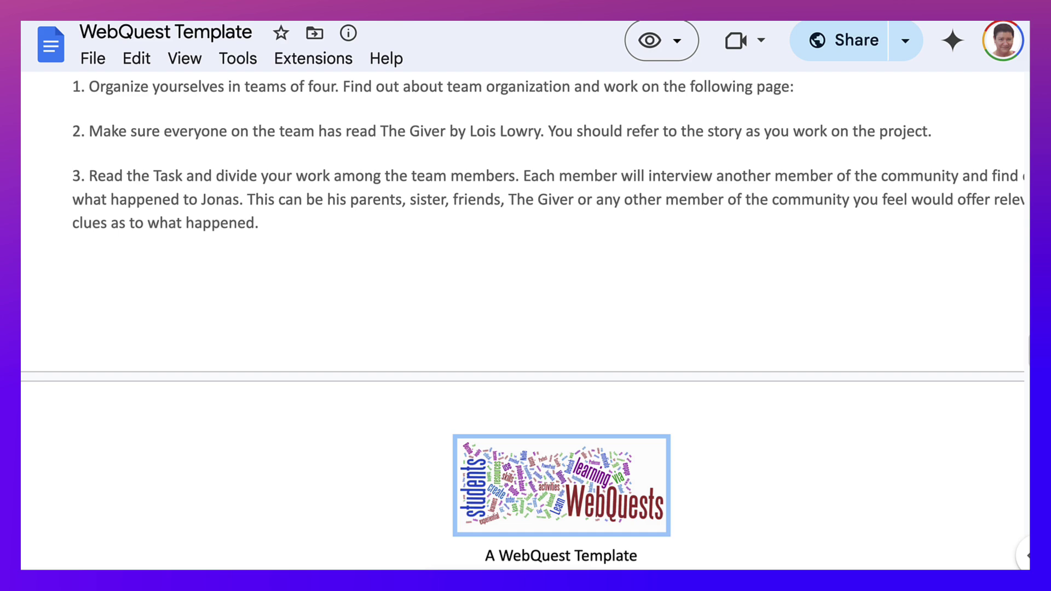
pyautogui.scroll(-10, 522, 318)
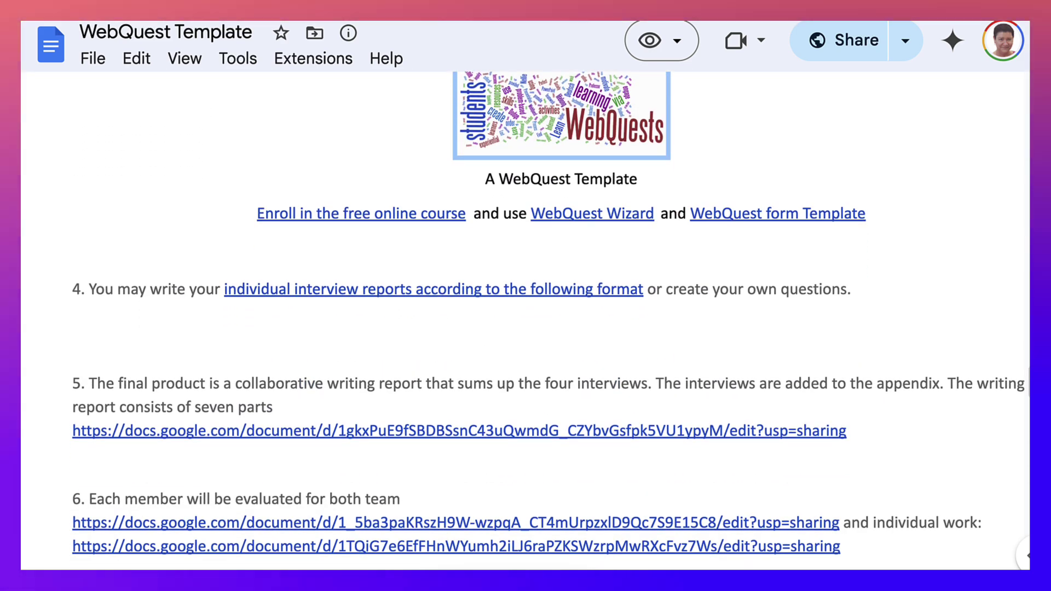
pyautogui.scroll(8, 523, 318)
pyautogui.scroll(1, 522, 318)
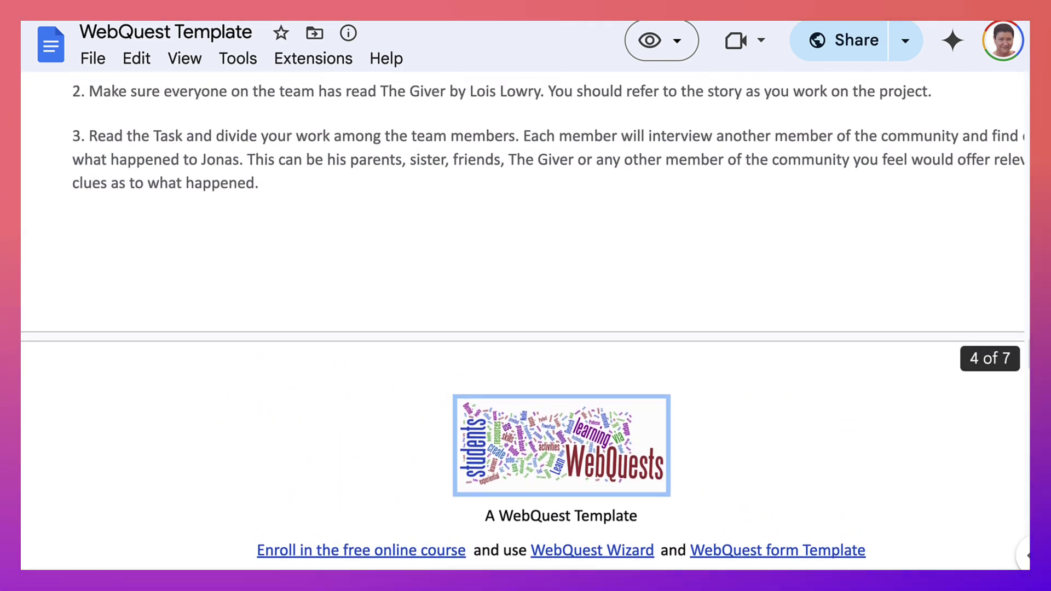
pyautogui.scroll(-2, 522, 317)
pyautogui.scroll(-7, 523, 317)
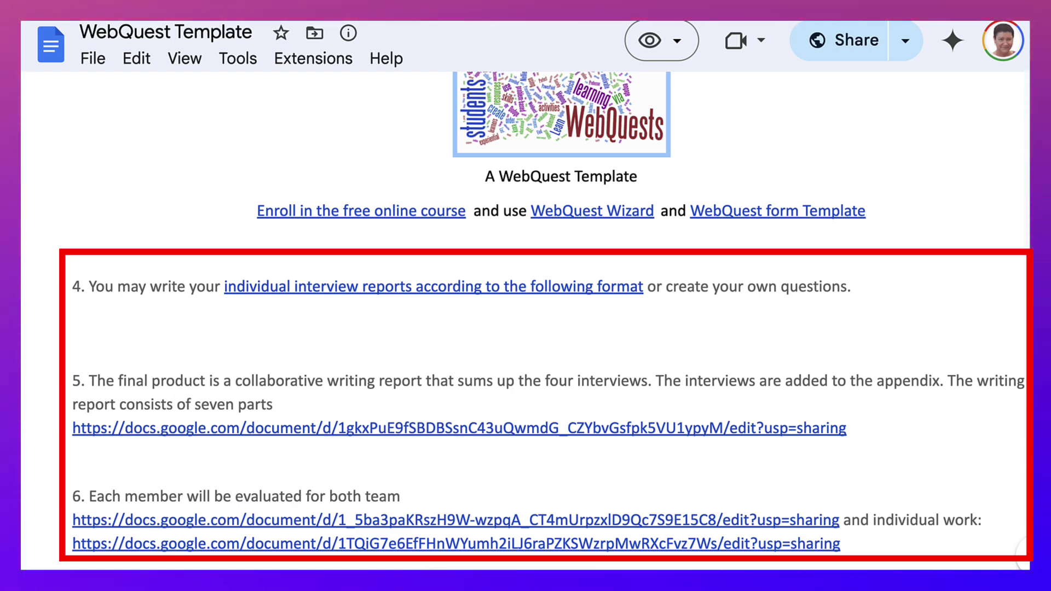
# - Open the linked individual interview report format from Process item 4 and review its information fields and interview questions
pyautogui.moveTo(434, 287)
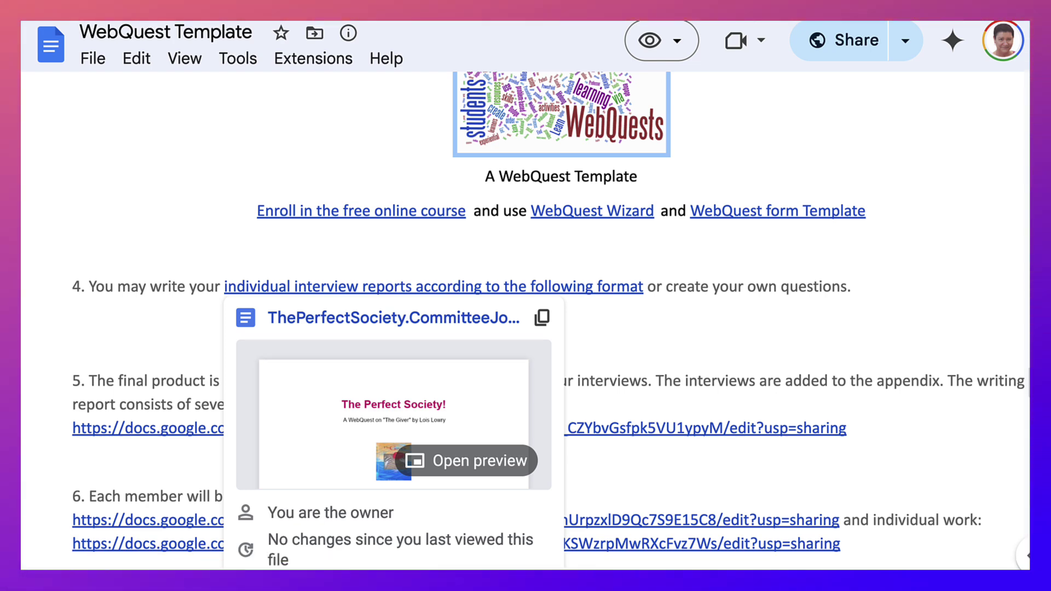
pyautogui.click(393, 317)
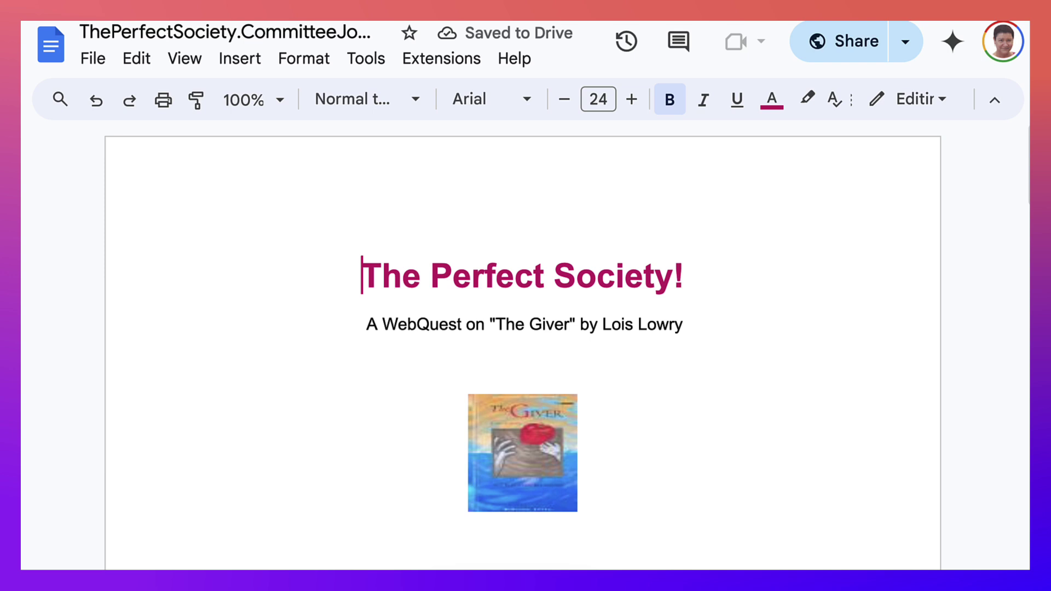
pyautogui.scroll(-5, 522, 328)
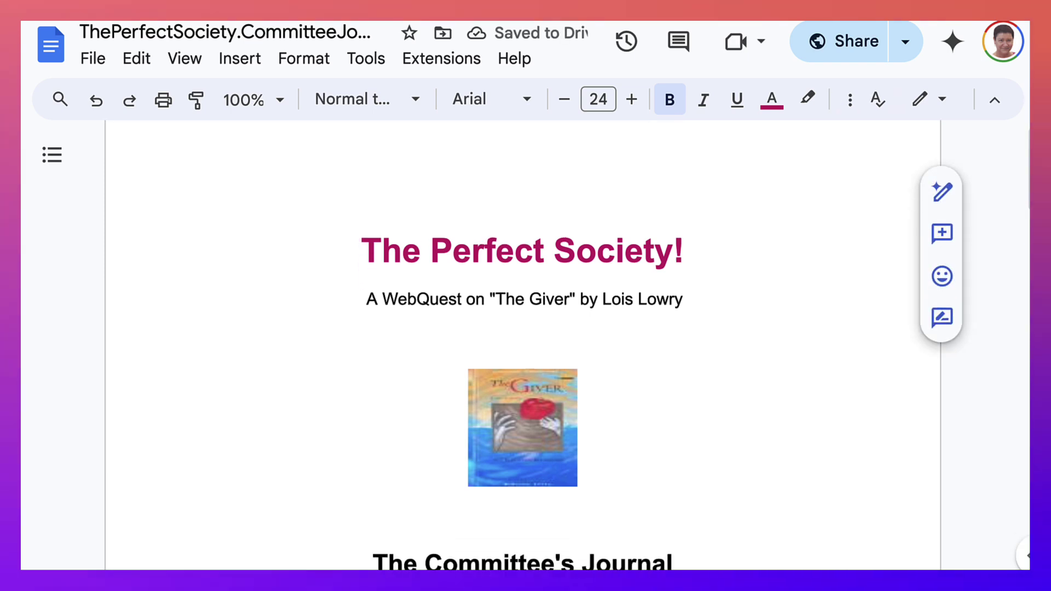
pyautogui.scroll(-5, 523, 329)
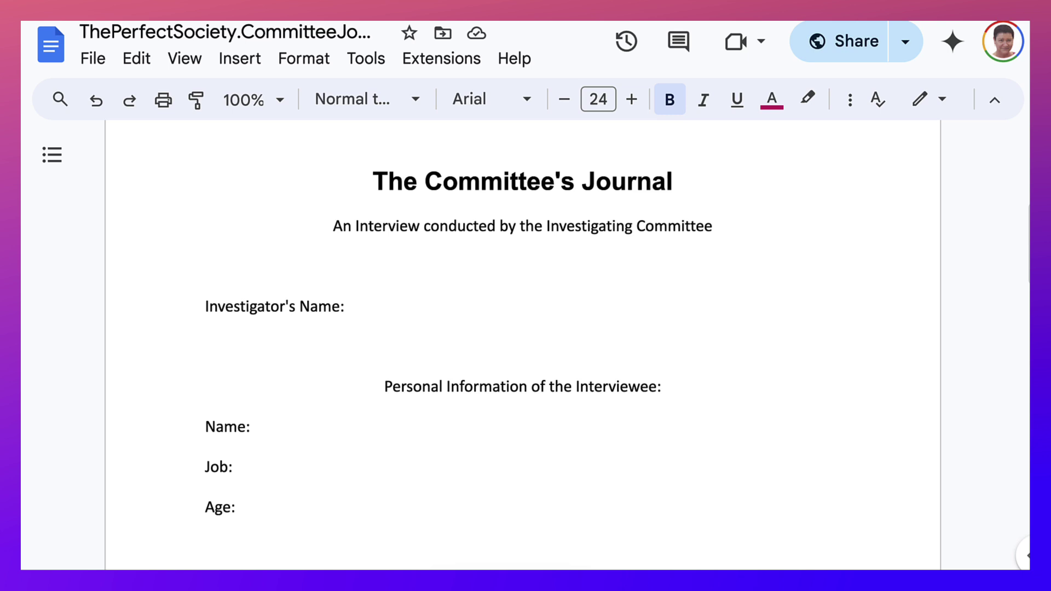
pyautogui.scroll(-2, 522, 328)
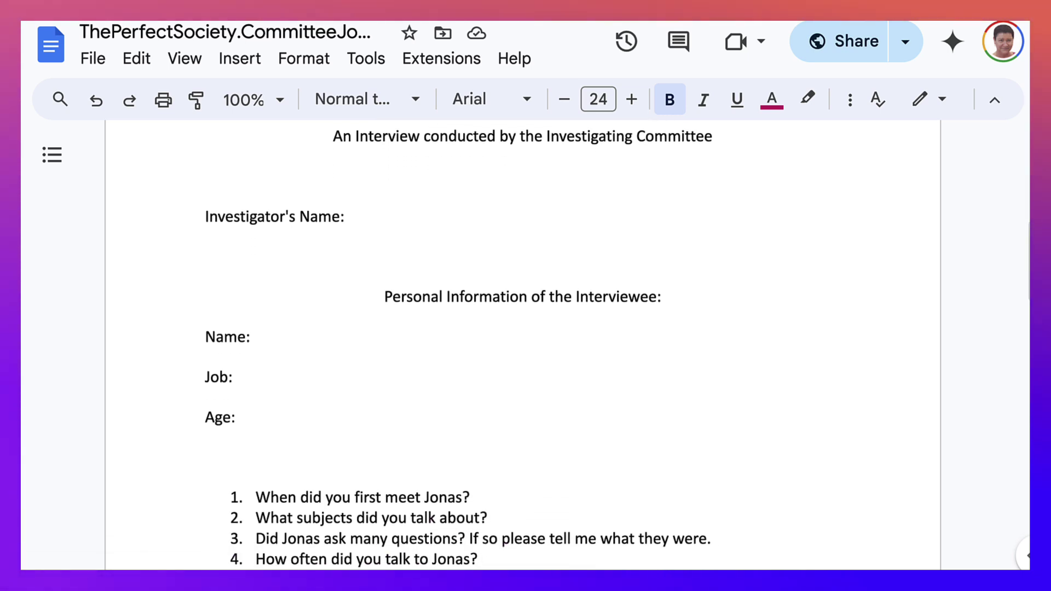
pyautogui.scroll(-3, 522, 328)
pyautogui.scroll(-1, 522, 328)
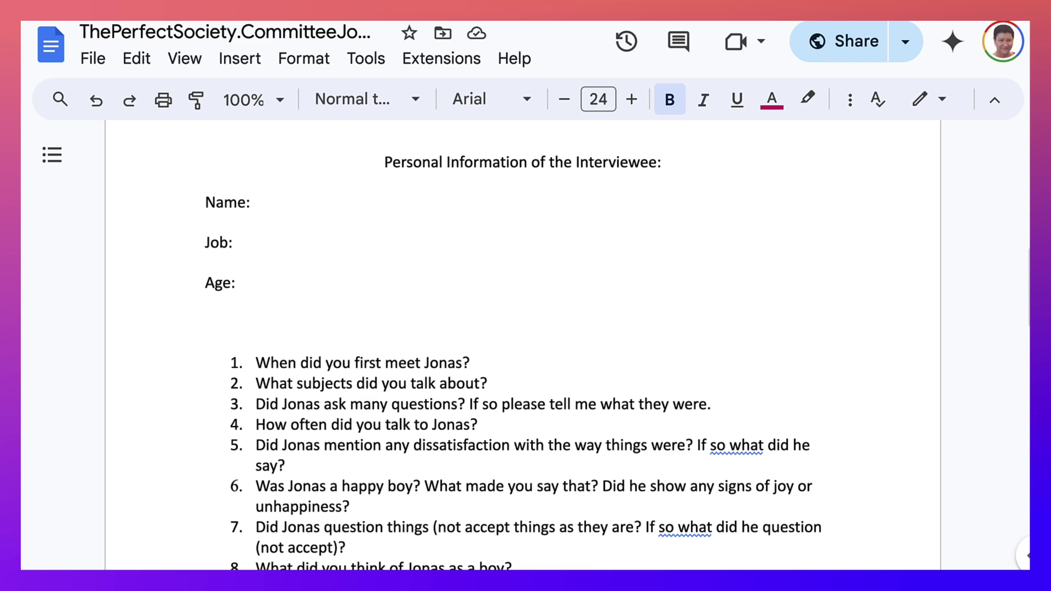
pyautogui.scroll(-8, 522, 329)
pyautogui.scroll(-4, 522, 328)
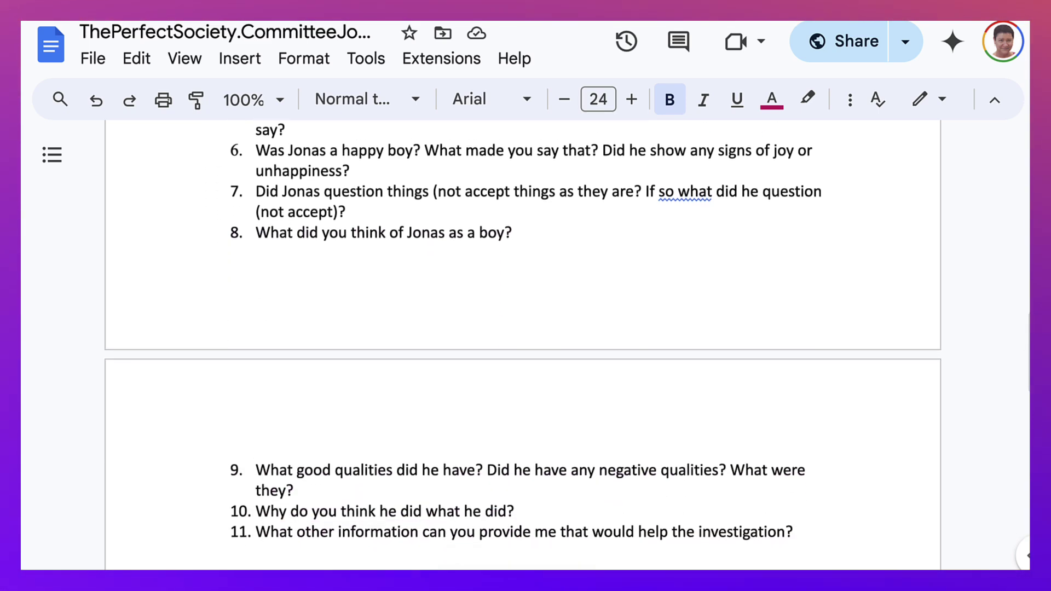
pyautogui.scroll(10, 522, 328)
pyautogui.scroll(10, 523, 328)
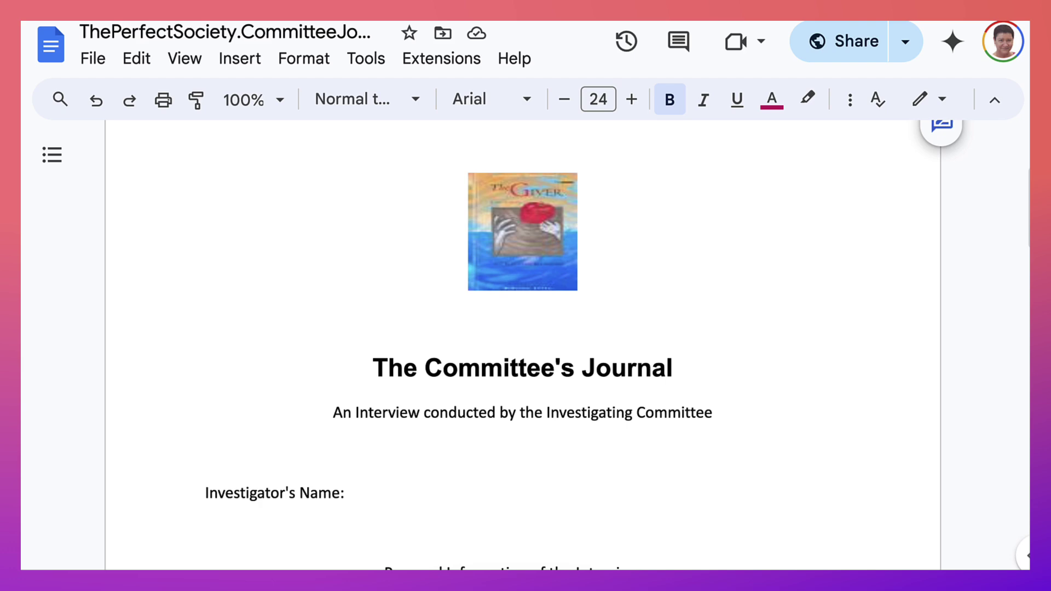
# - Return to the WebQuest template and review Process items 5 to 8, focusing on the collaborative writing report in item 5
pyautogui.hotkey('ctrl', 'shift', 'Tab')
pyautogui.scroll(-1, 522, 328)
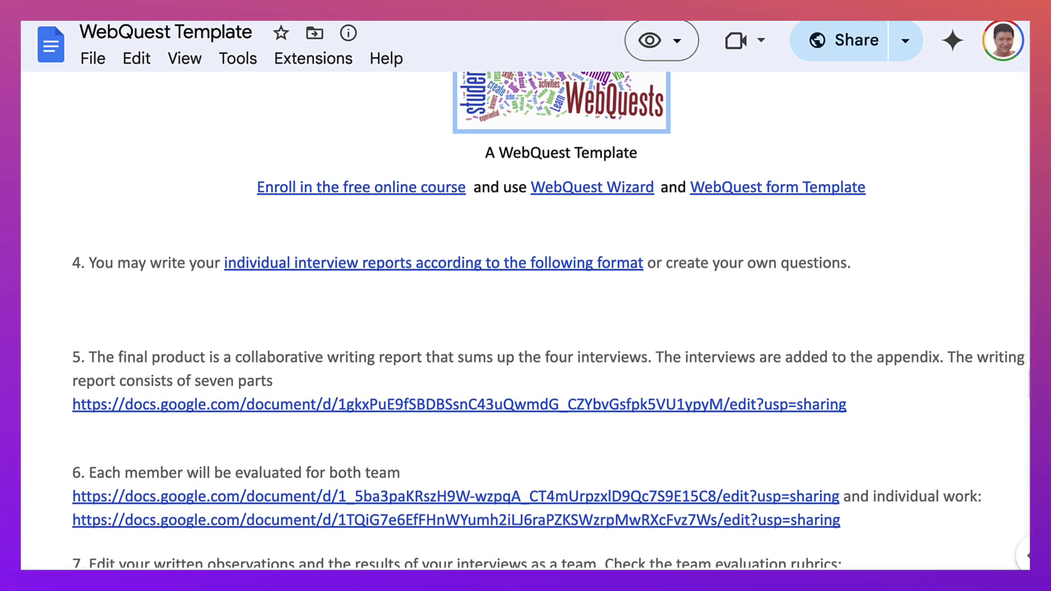
pyautogui.scroll(-2, 525, 328)
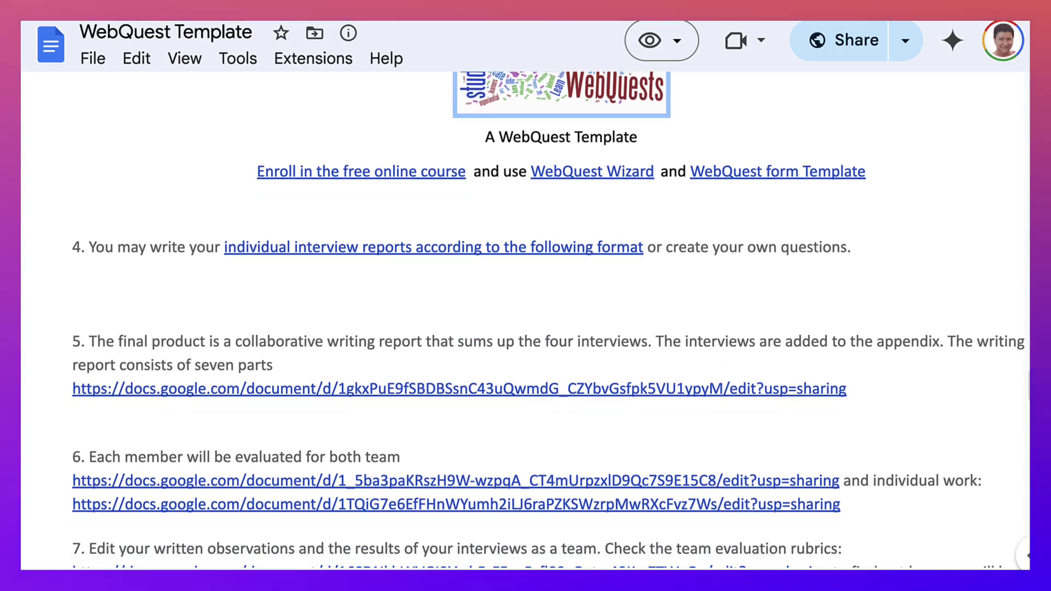
pyautogui.scroll(-1, 525, 328)
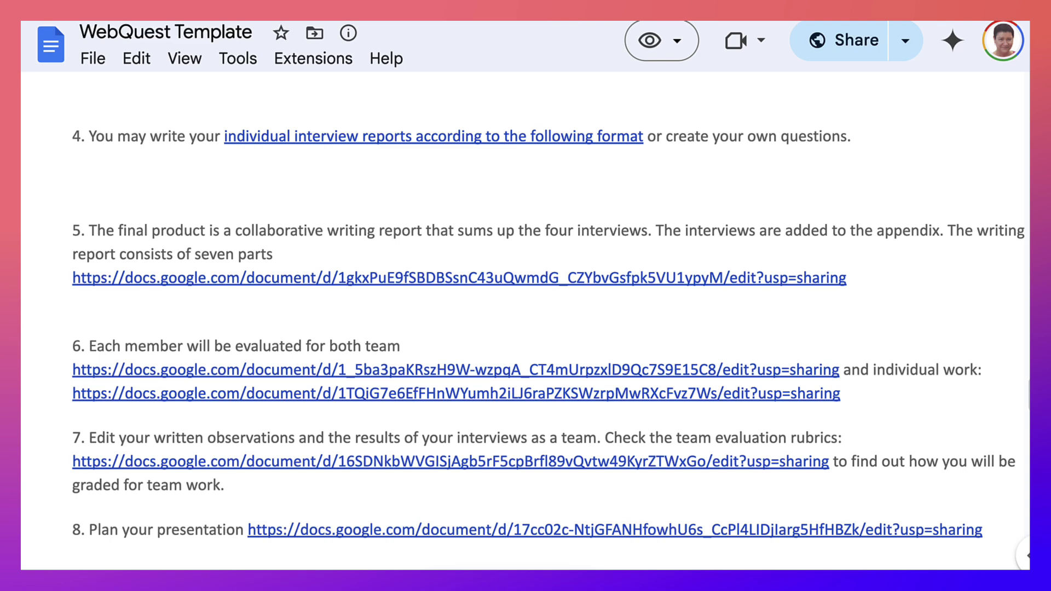
pyautogui.hscroll(-1, 525, 328)
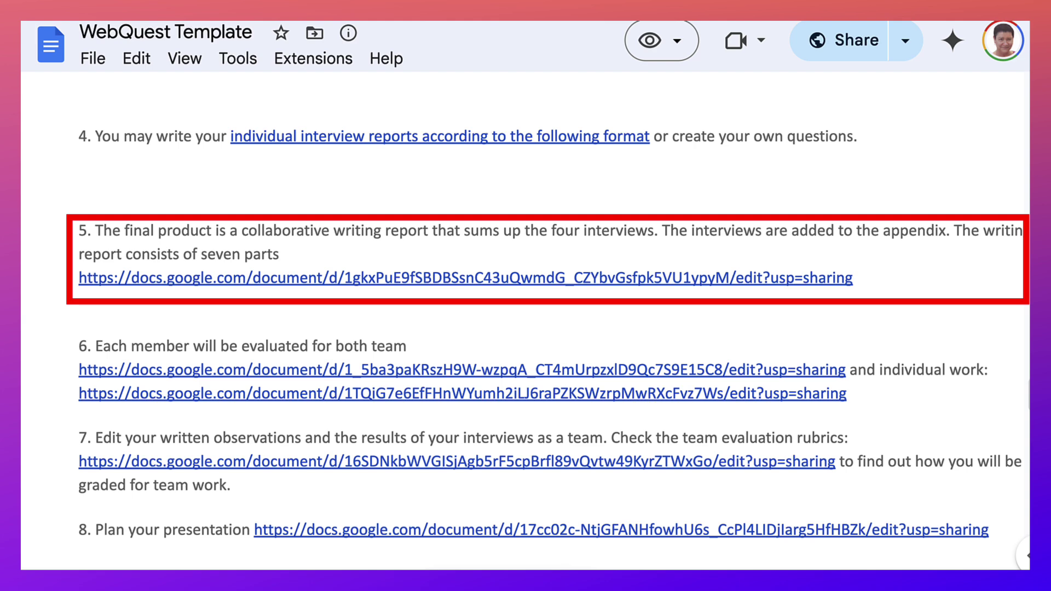
# - Open the written report document linked in Process item 5 and review the seven parts of the writing report
pyautogui.moveTo(246, 278)
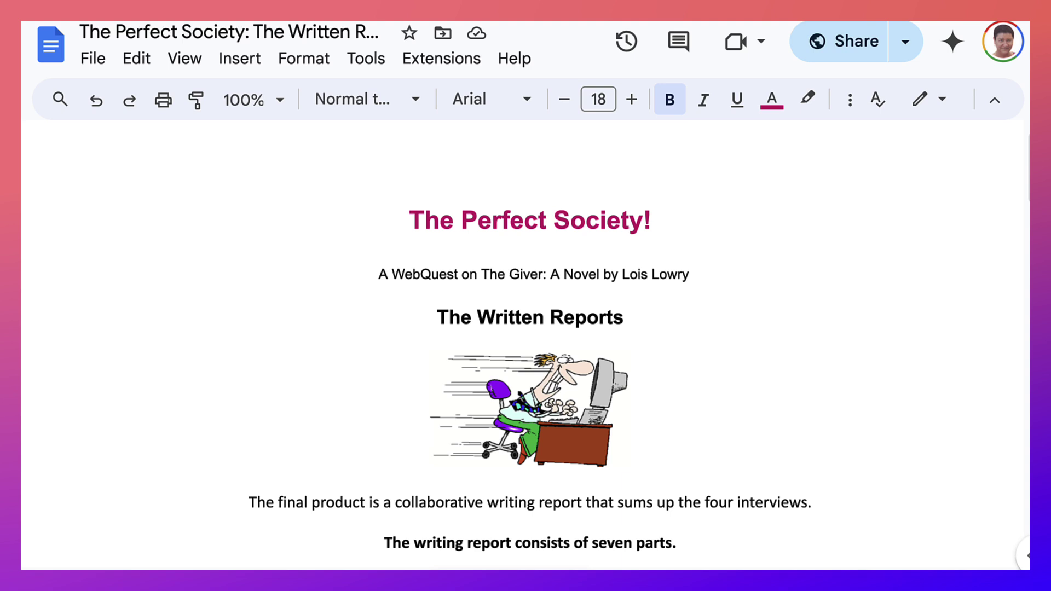
pyautogui.scroll(-3, 526, 355)
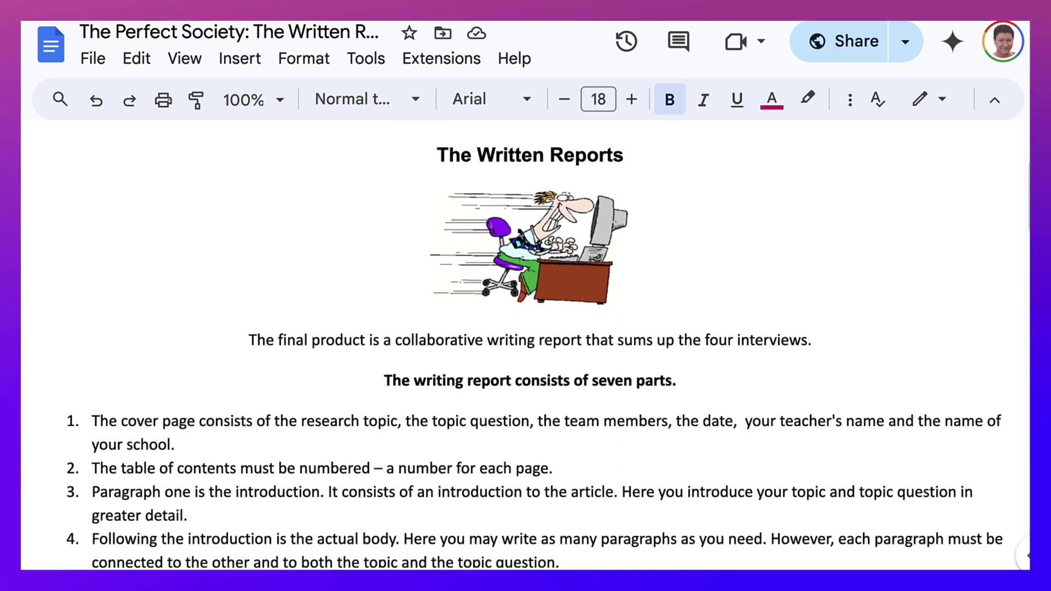
pyautogui.scroll(-2, 525, 356)
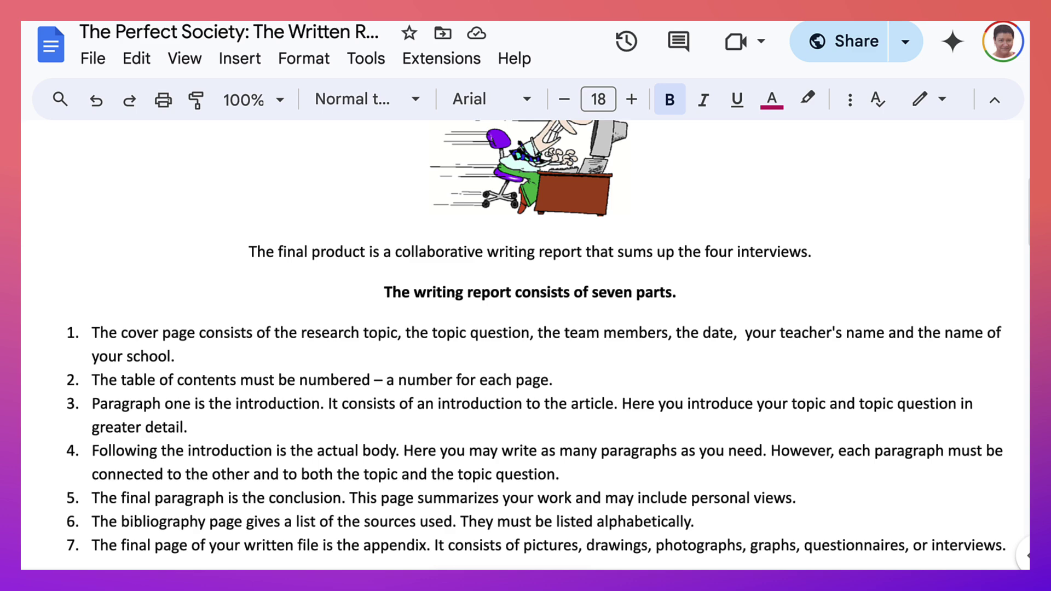
pyautogui.hscroll(-1, 525, 355)
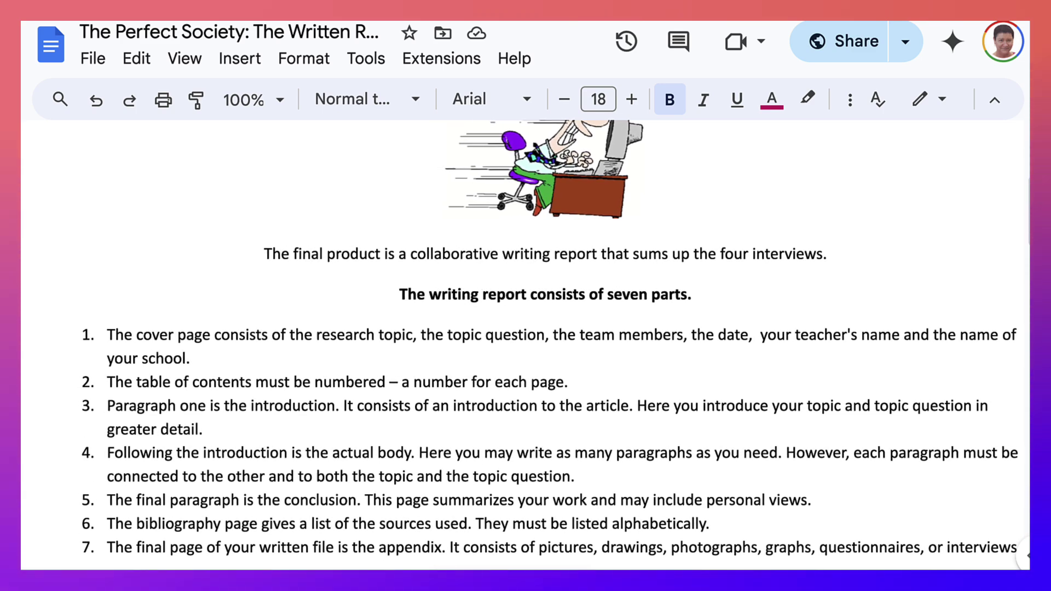
pyautogui.scroll(-1, 526, 339)
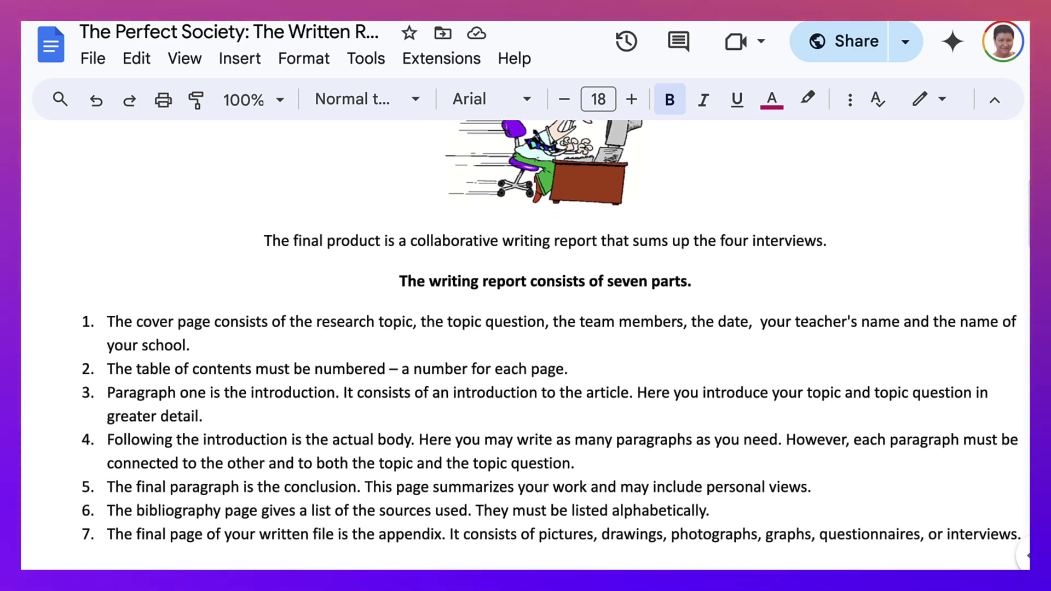
pyautogui.hscroll(-1, 525, 340)
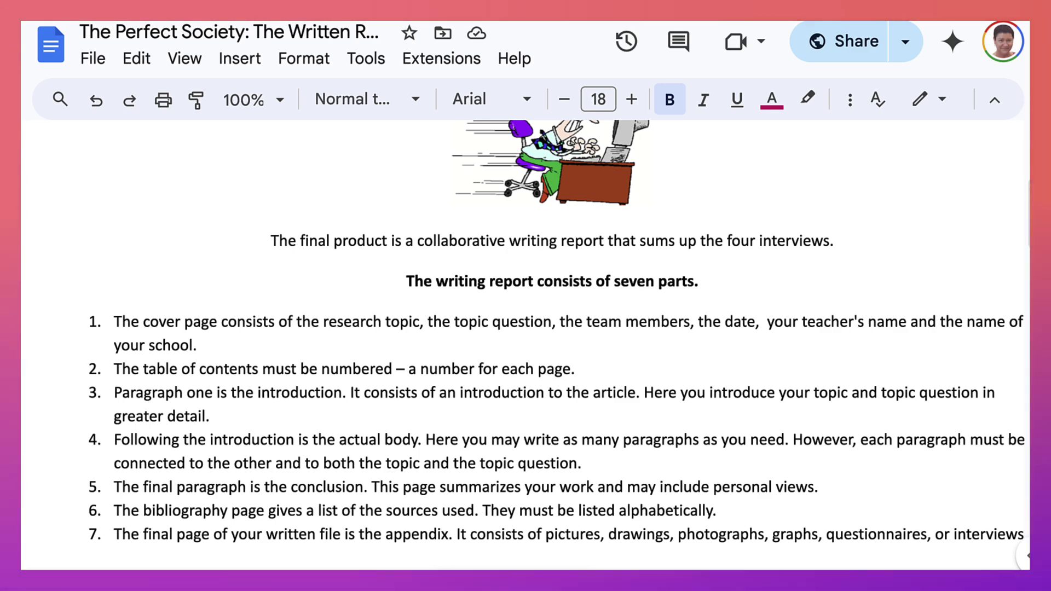
pyautogui.scroll(-4, 525, 339)
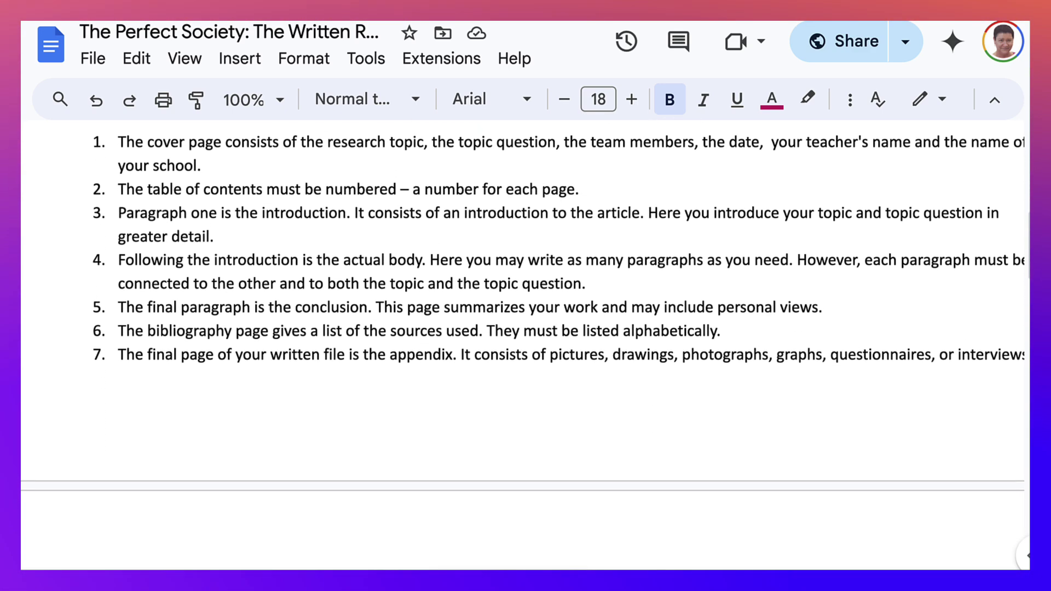
# - Read the Important Notes to Remember in the written report document, then return to the WebQuest template
pyautogui.scroll(-8, 525, 339)
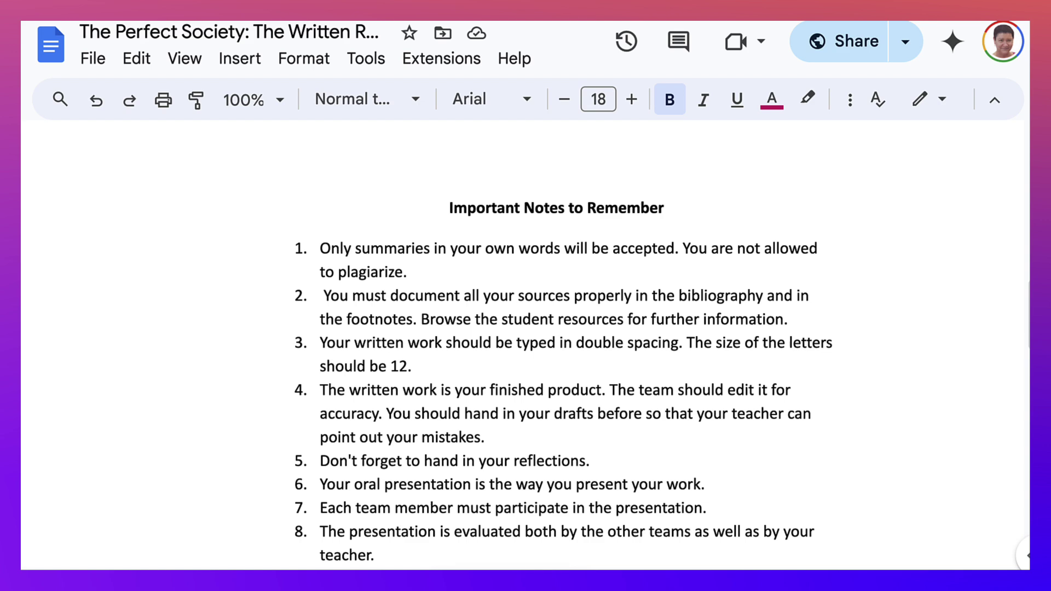
pyautogui.scroll(-3, 525, 339)
pyautogui.scroll(4, 525, 340)
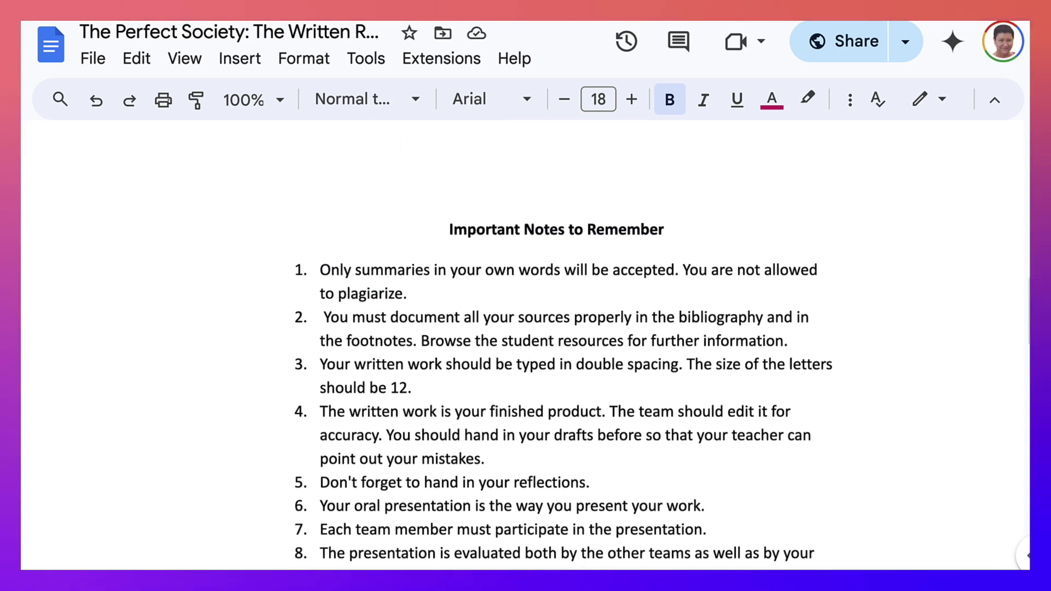
pyautogui.scroll(15, 525, 339)
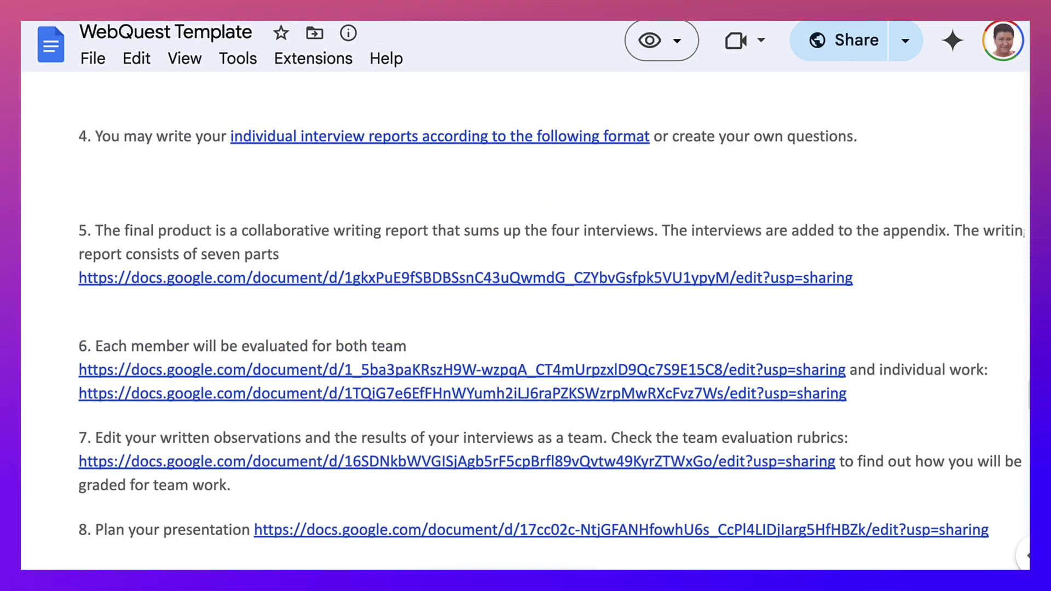
# - Open the team evaluation document linked in Process item 6 and examine its rubric for the committee's final written report
pyautogui.scroll(-2, 525, 323)
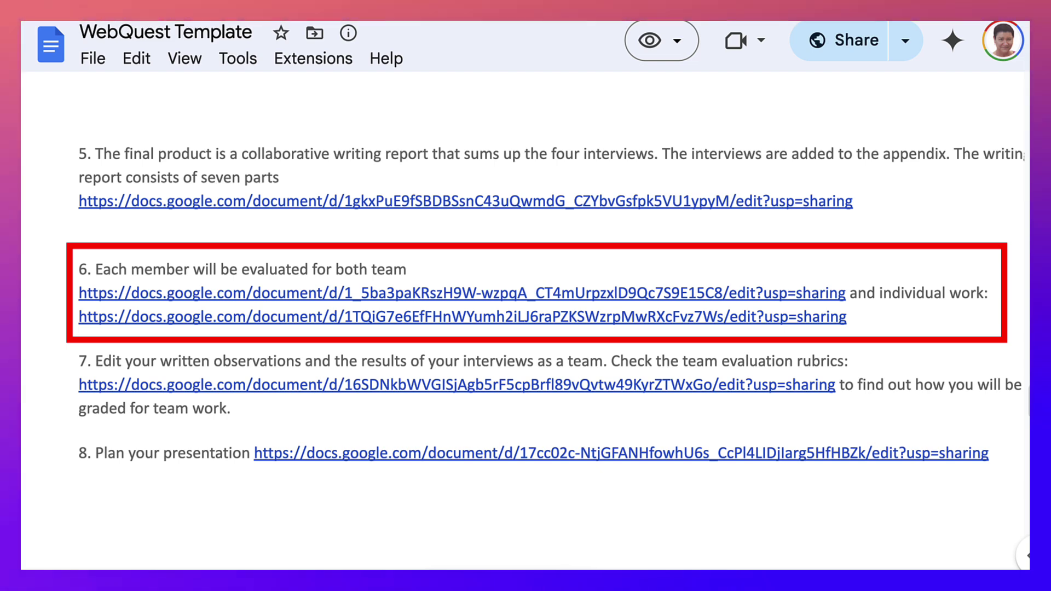
pyautogui.click(249, 293)
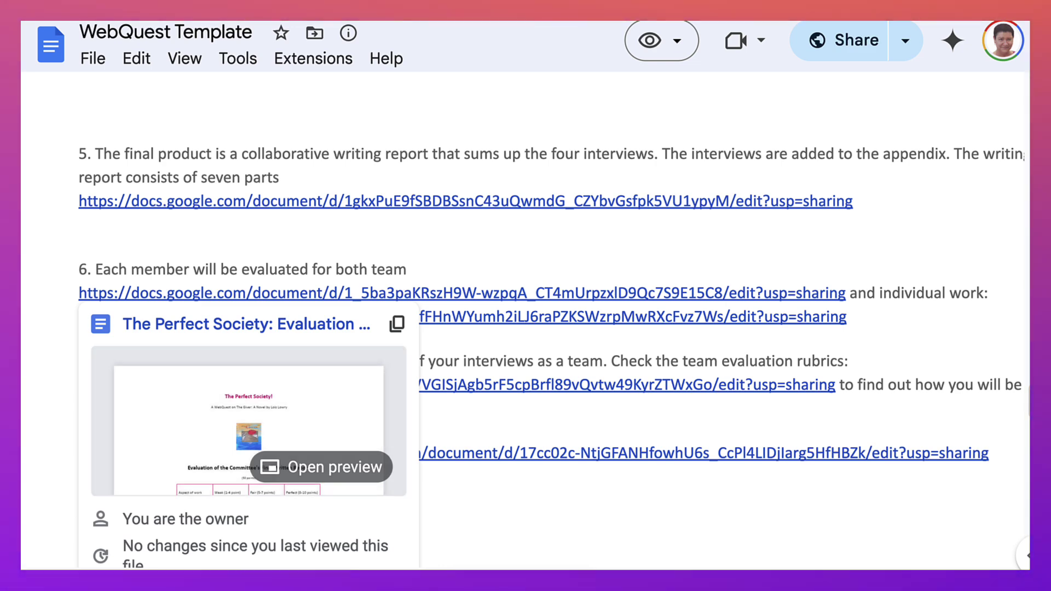
pyautogui.click(246, 324)
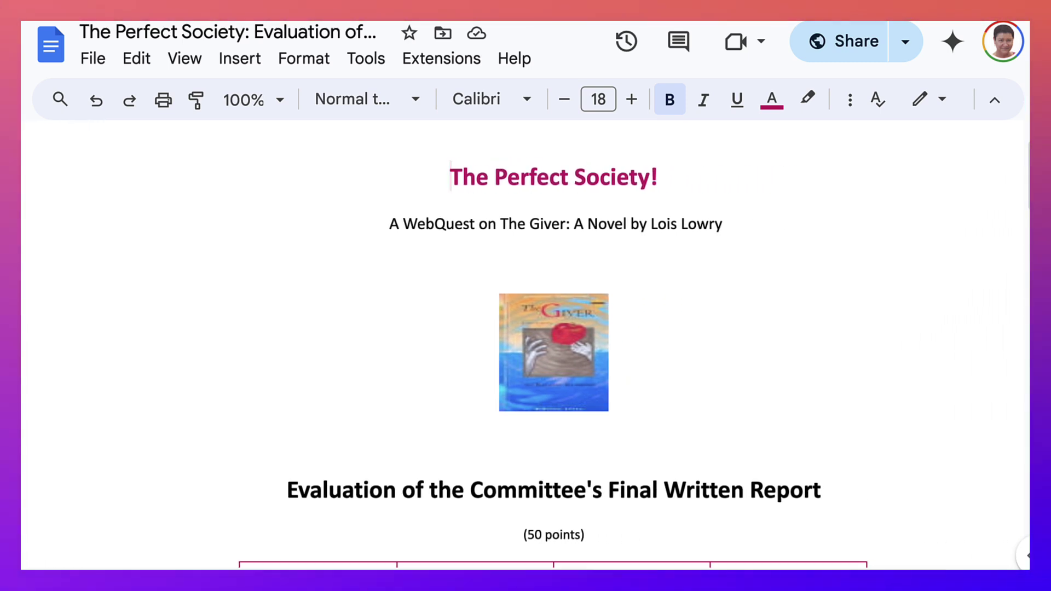
pyautogui.scroll(-3, 553, 355)
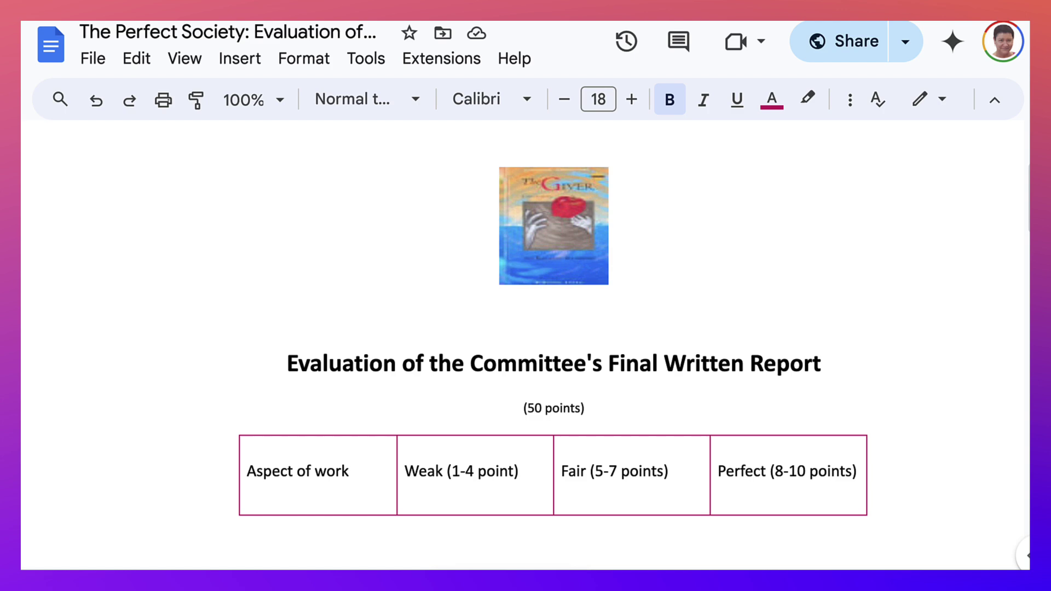
pyautogui.scroll(-3, 553, 339)
pyautogui.scroll(-12, 554, 339)
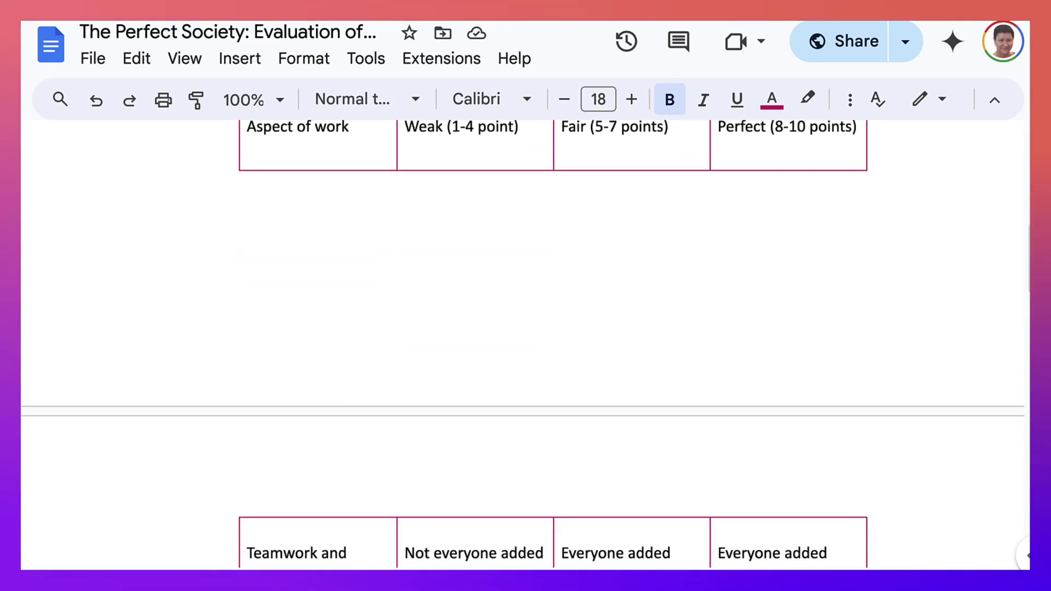
pyautogui.scroll(20, 522, 345)
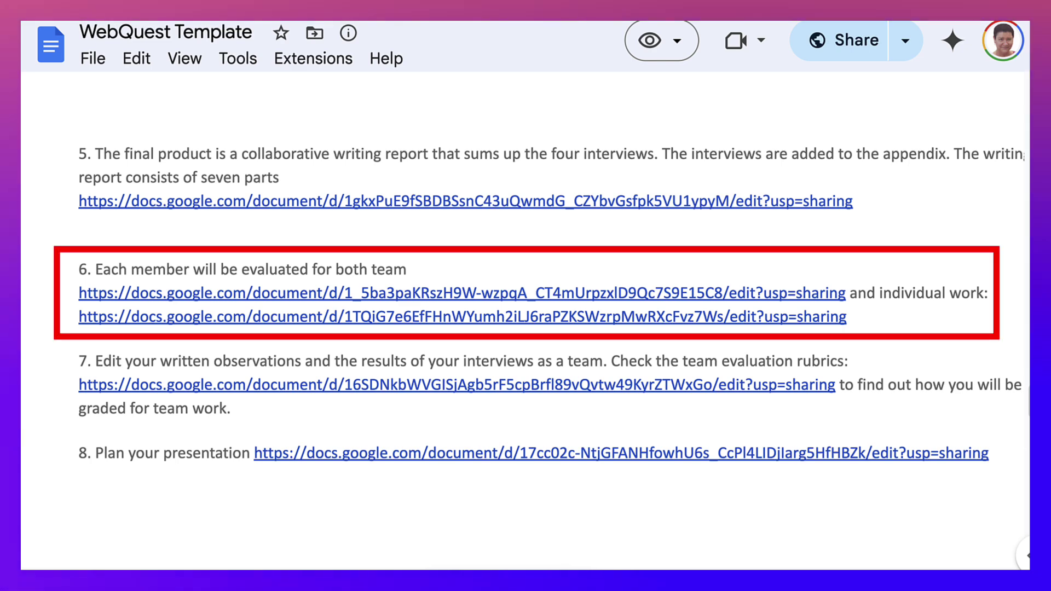
# - Open the individual work evaluation linked in Process item 6 and examine the Committee's Individual Reports rubric through the Findings row
pyautogui.moveTo(246, 317)
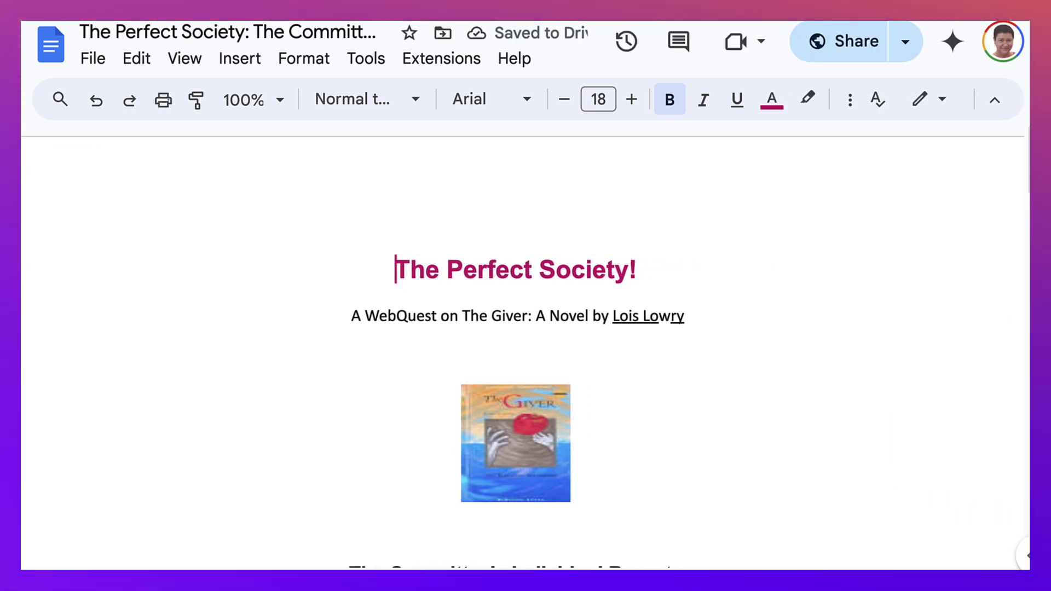
pyautogui.scroll(-6, 514, 329)
pyautogui.scroll(-1, 515, 329)
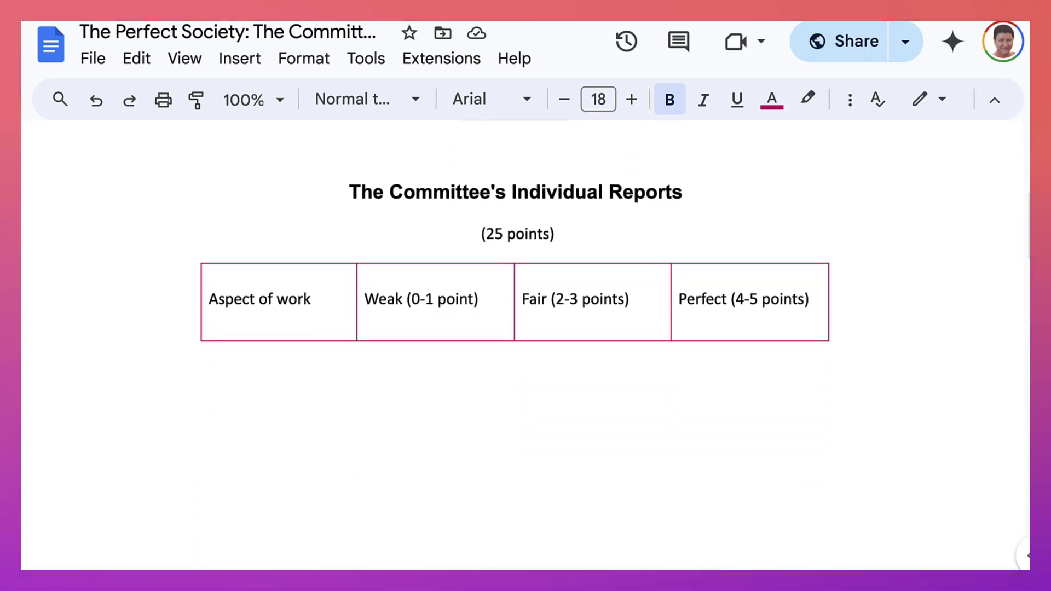
pyautogui.scroll(-10, 515, 328)
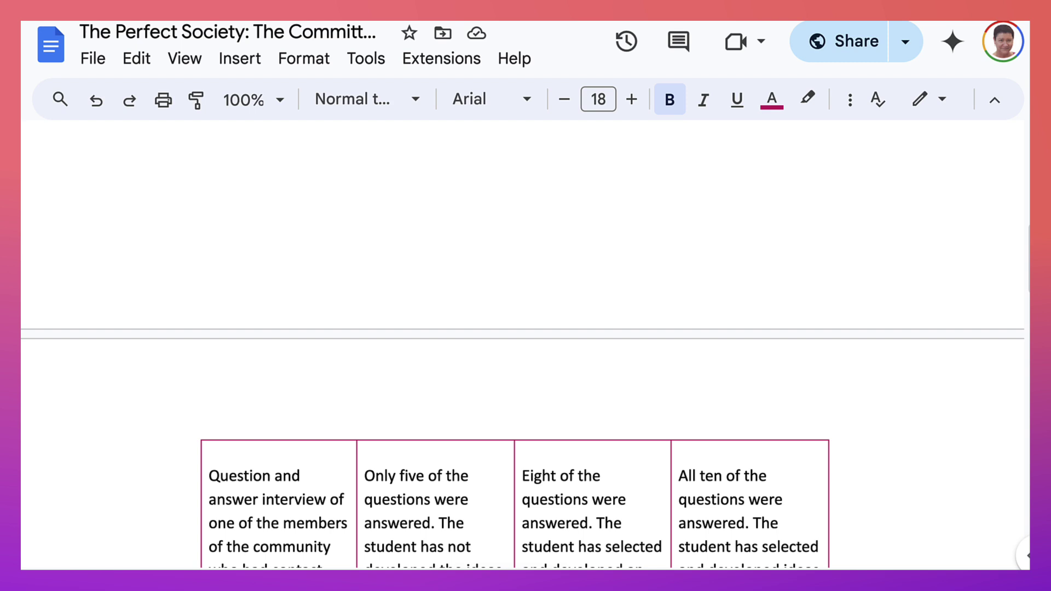
pyautogui.scroll(-4, 514, 328)
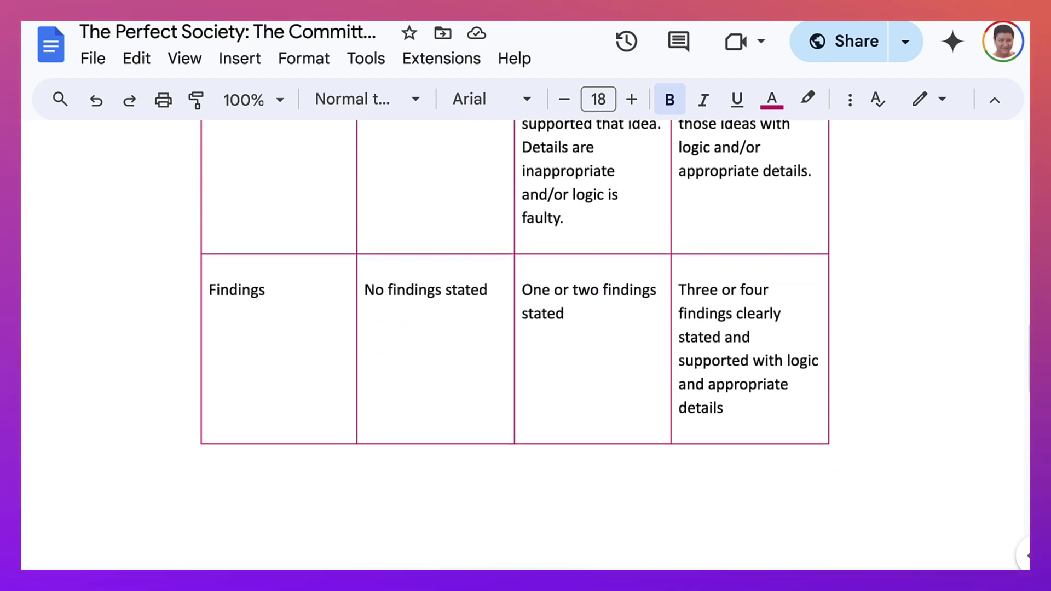
pyautogui.scroll(3, 514, 329)
pyautogui.scroll(4, 515, 328)
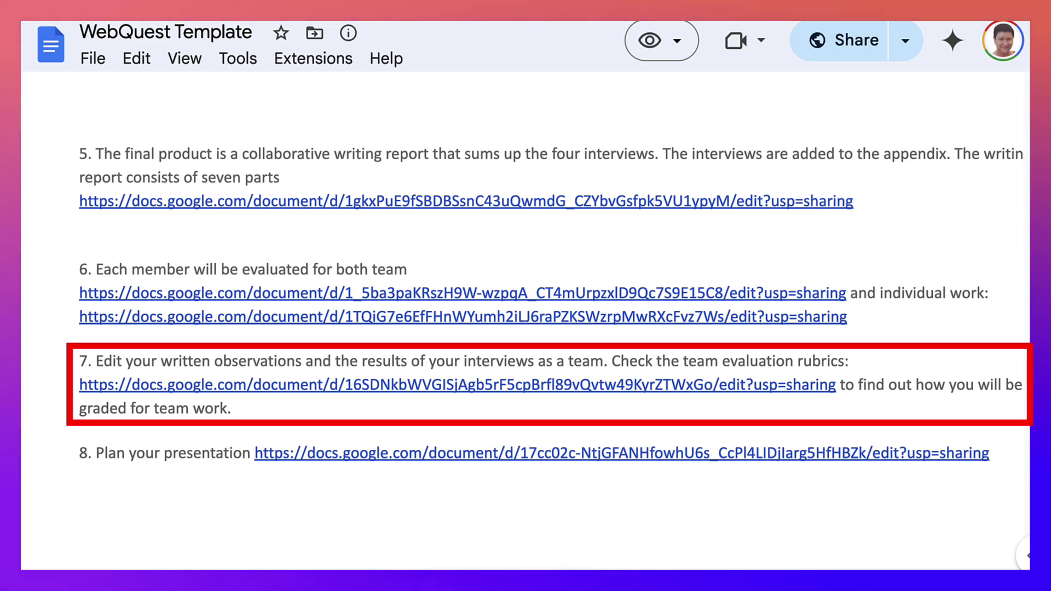
# - Open the team evaluation rubrics linked in Process item 7 and review the scoring table for the final written report
pyautogui.click(249, 385)
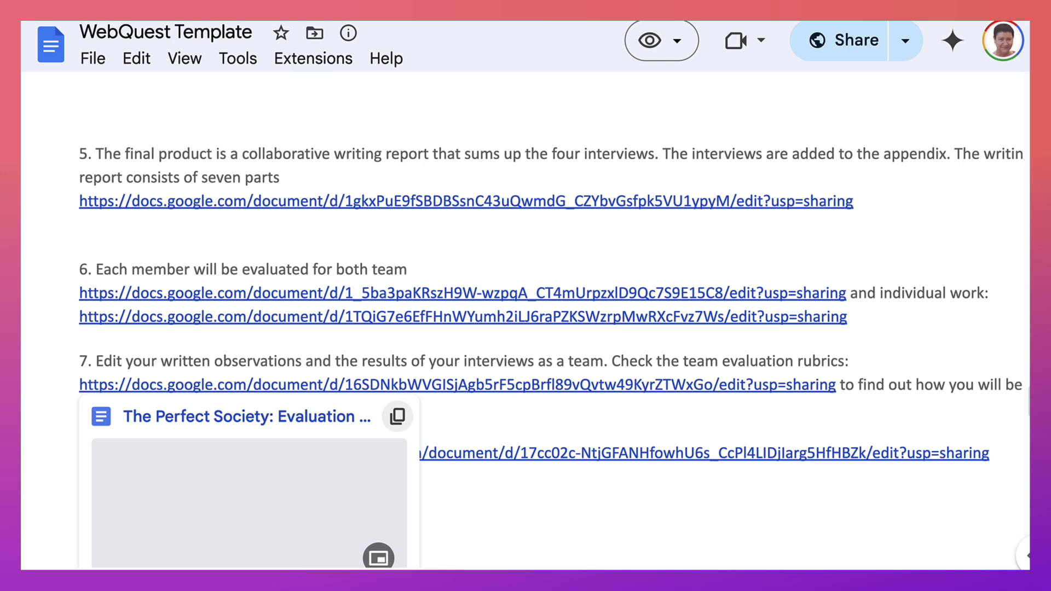
pyautogui.click(246, 416)
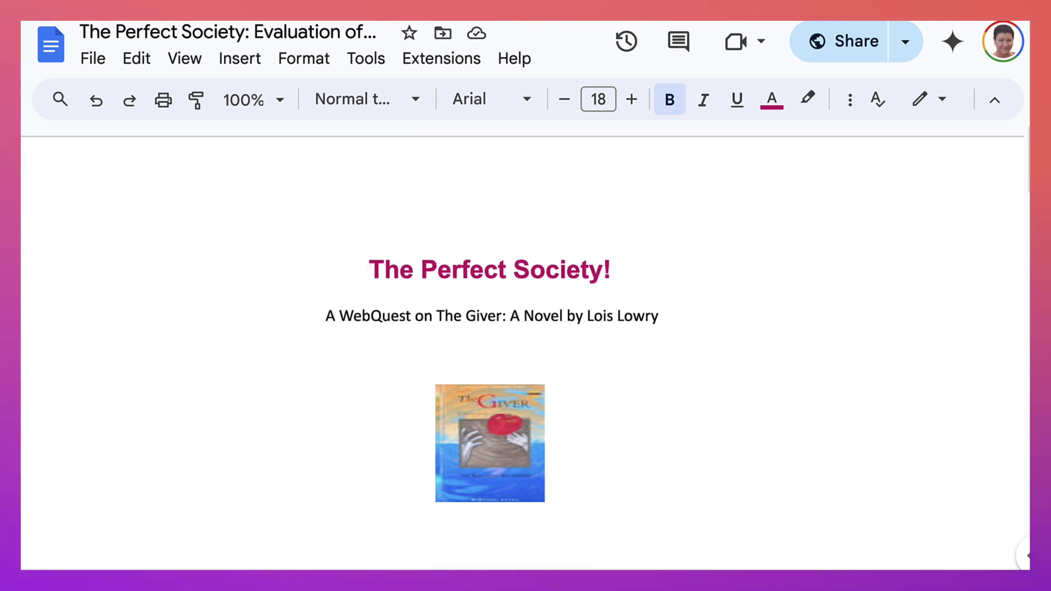
pyautogui.scroll(-6, 526, 351)
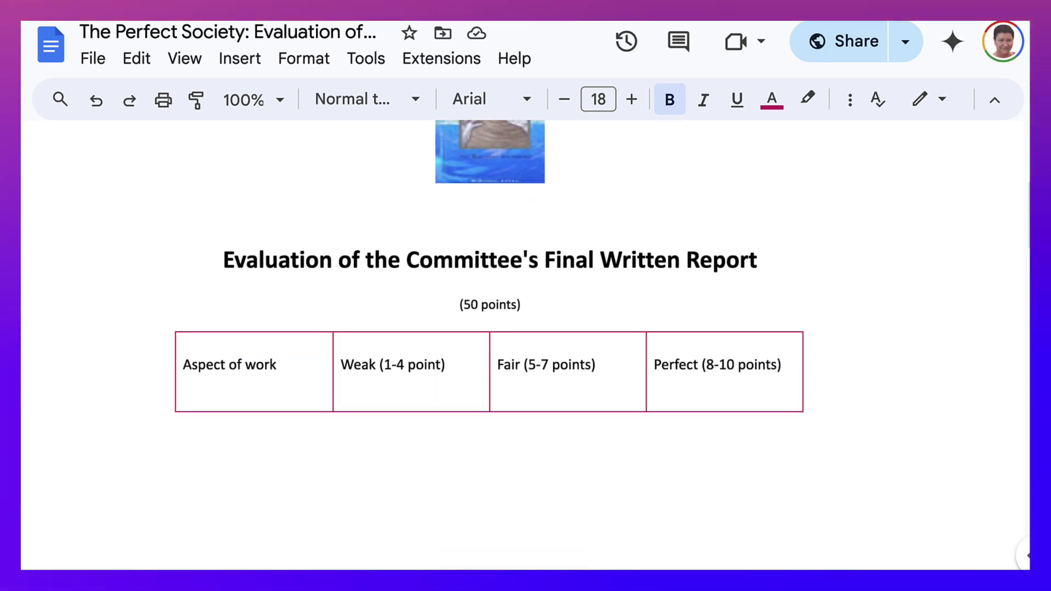
pyautogui.scroll(-9, 525, 350)
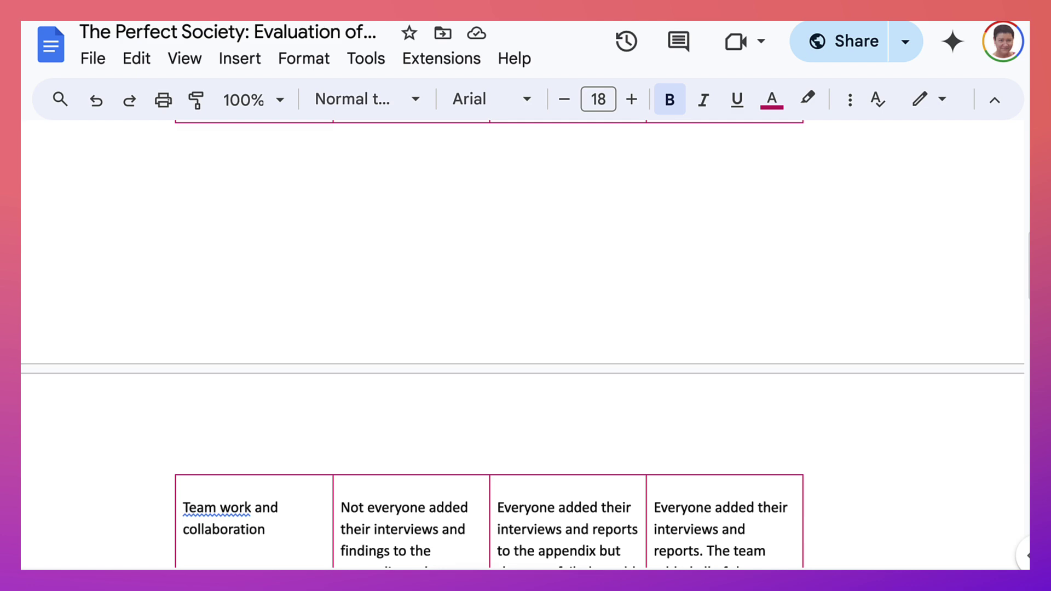
pyautogui.scroll(10, 525, 350)
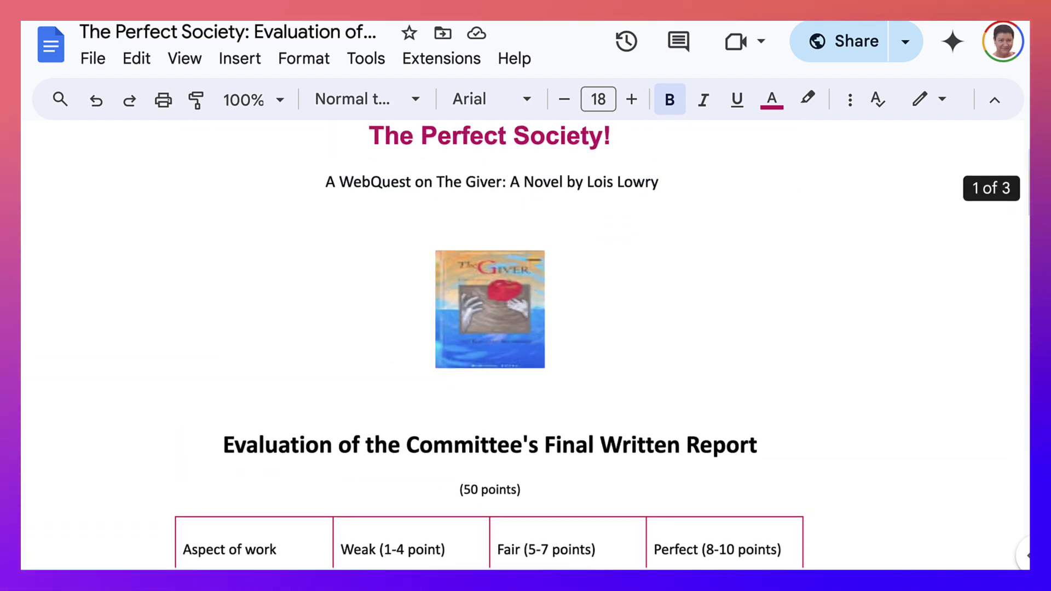
pyautogui.scroll(3, 526, 350)
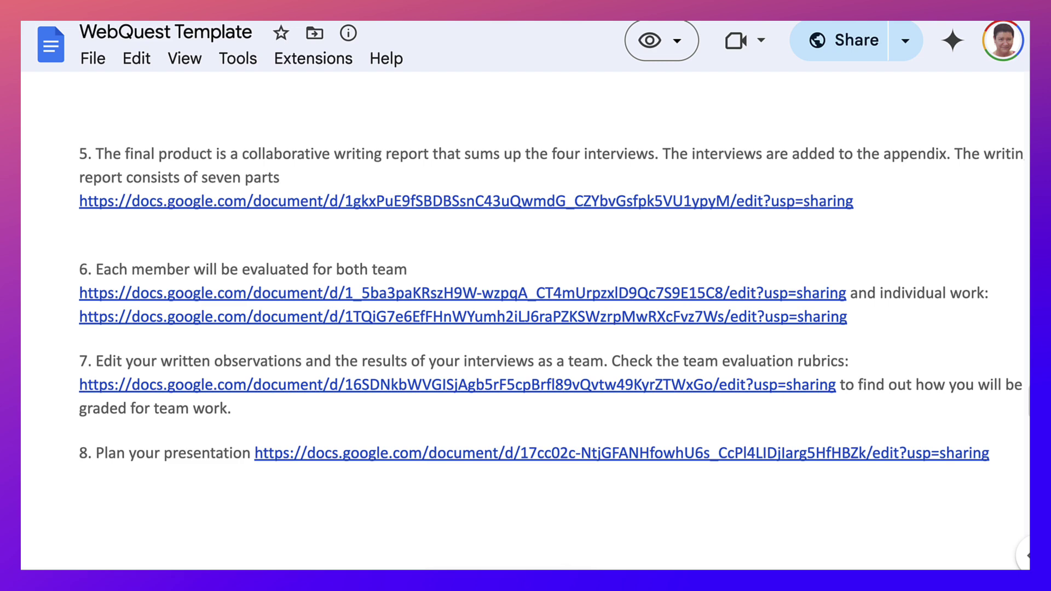
# - Open the Oral Presentation Project Rubric linked in Process item 8 and examine its criteria columns and score levels
pyautogui.scroll(-3, 525, 295)
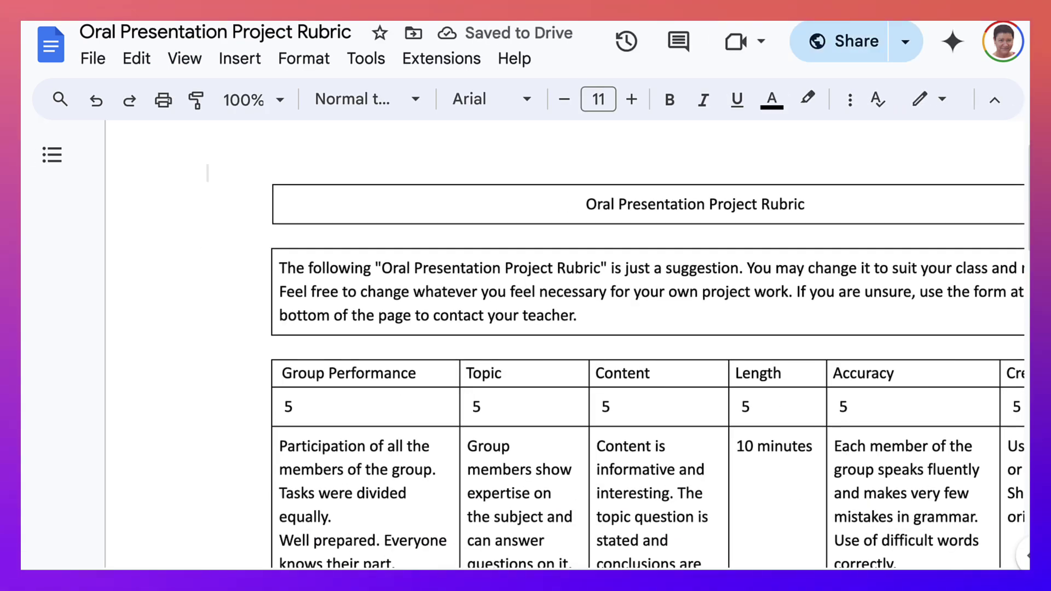
pyautogui.hscroll(5, 527, 343)
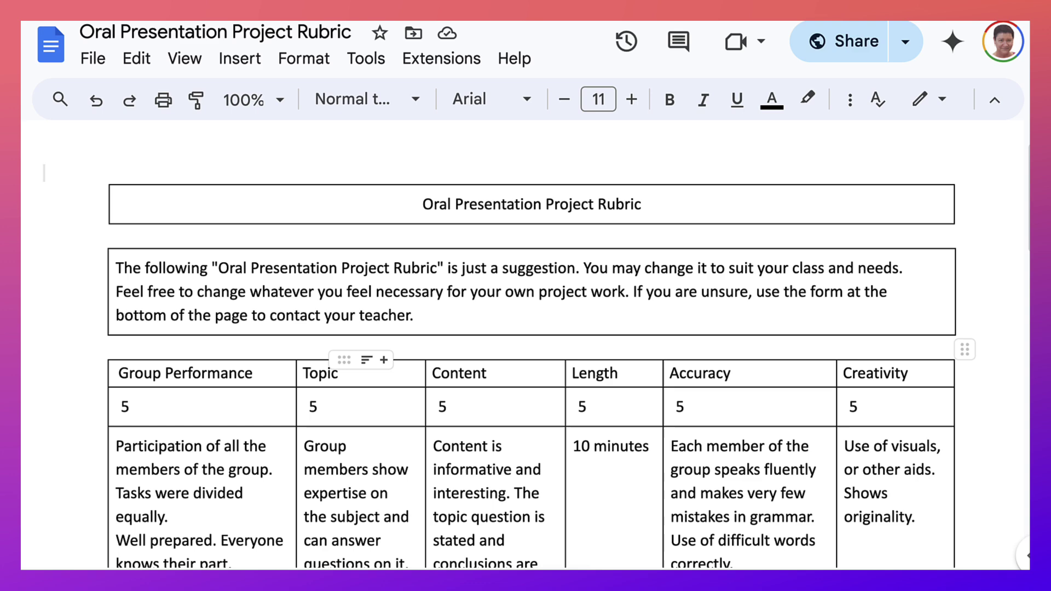
pyautogui.scroll(-5, 530, 344)
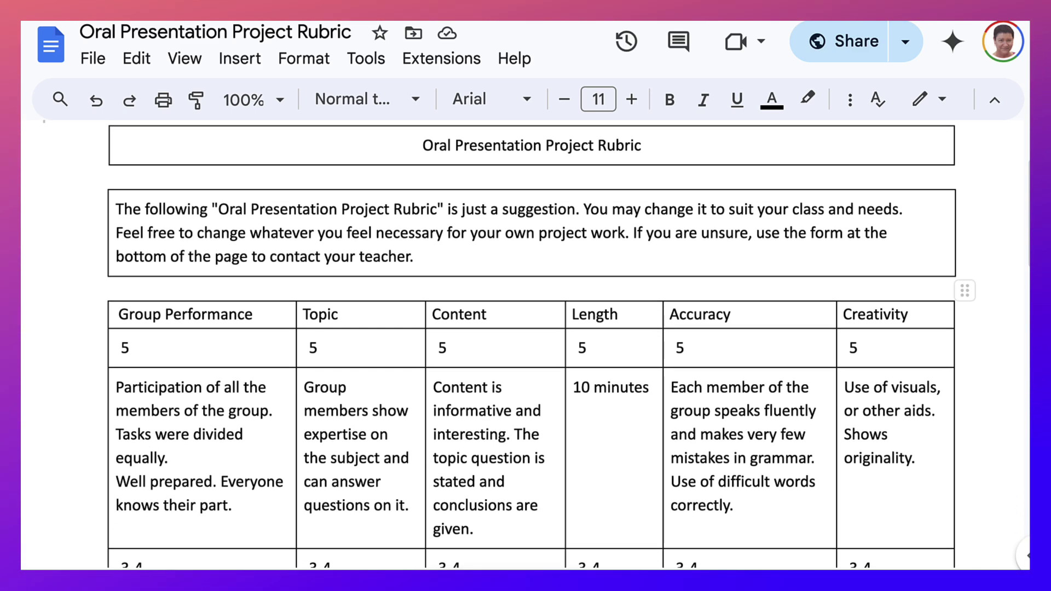
pyautogui.scroll(-7, 530, 345)
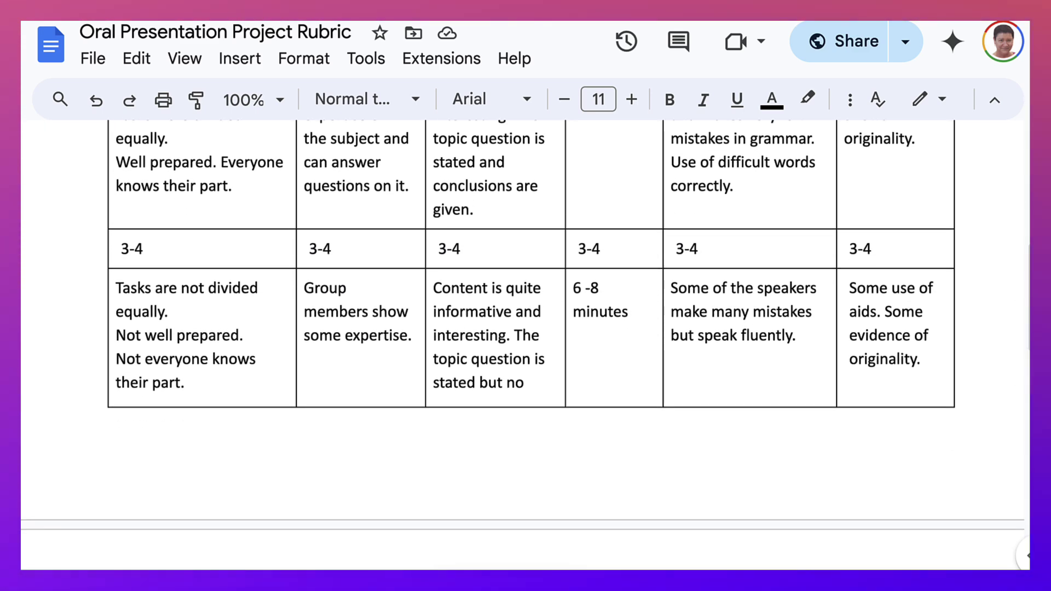
# - Examine the lowest score level of the Oral Presentation Project Rubric and return to the WebQuest template
pyautogui.scroll(-7, 530, 345)
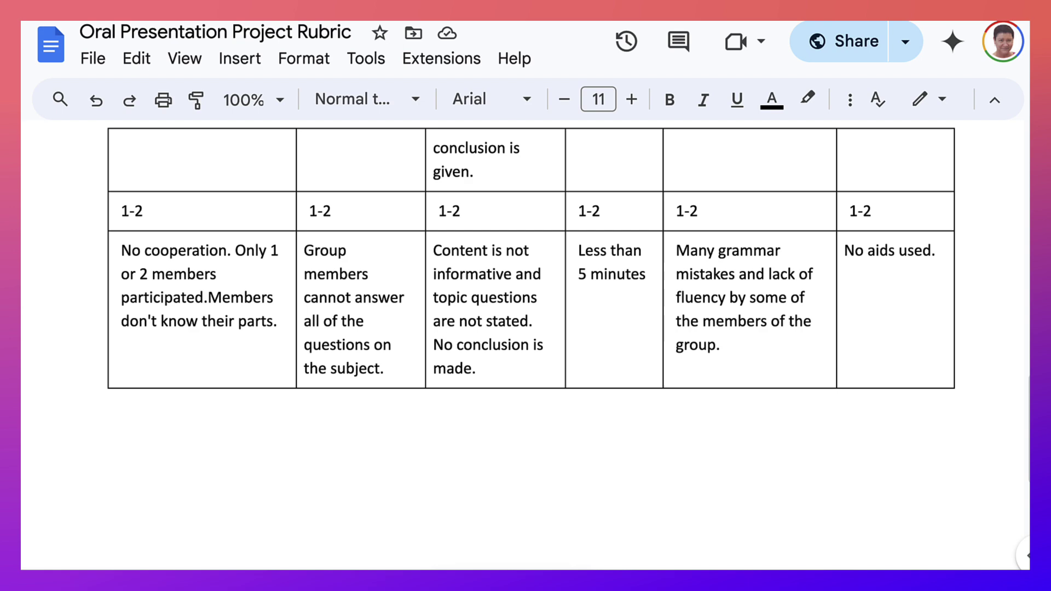
pyautogui.scroll(3, 530, 345)
pyautogui.scroll(4, 531, 345)
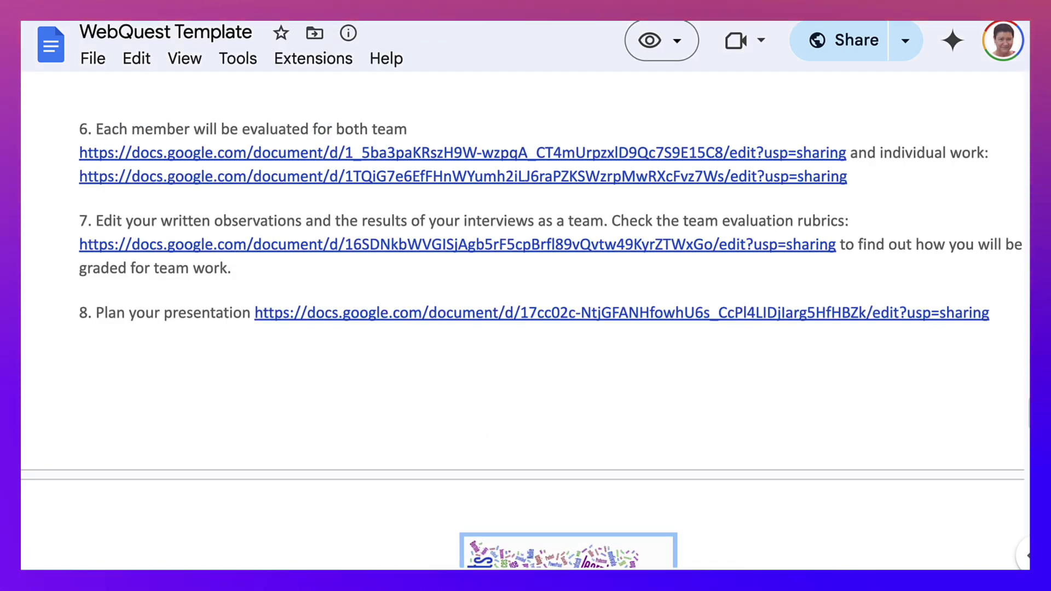
# - Read Process items 9 and 10 of the WebQuest template on creative presentation and the team evaluation rubric
pyautogui.scroll(-6, 523, 346)
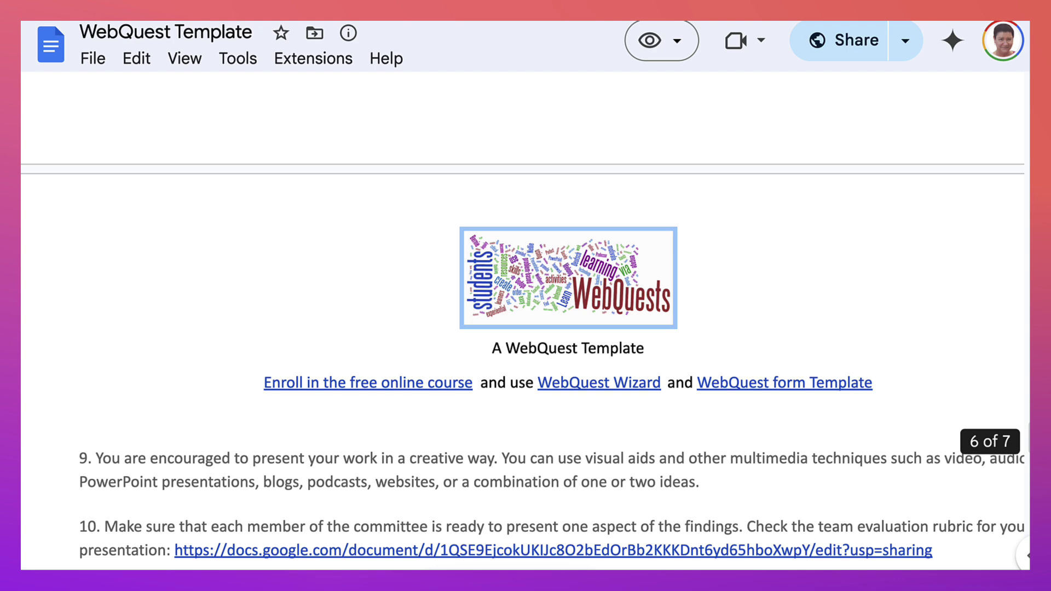
pyautogui.scroll(-3, 523, 328)
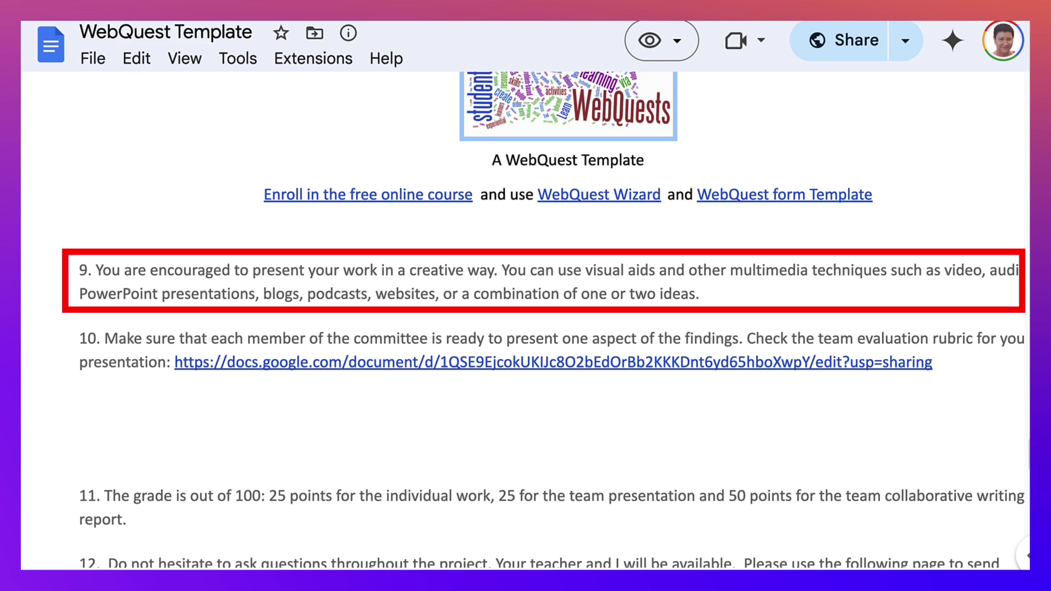
pyautogui.hscroll(1, 525, 320)
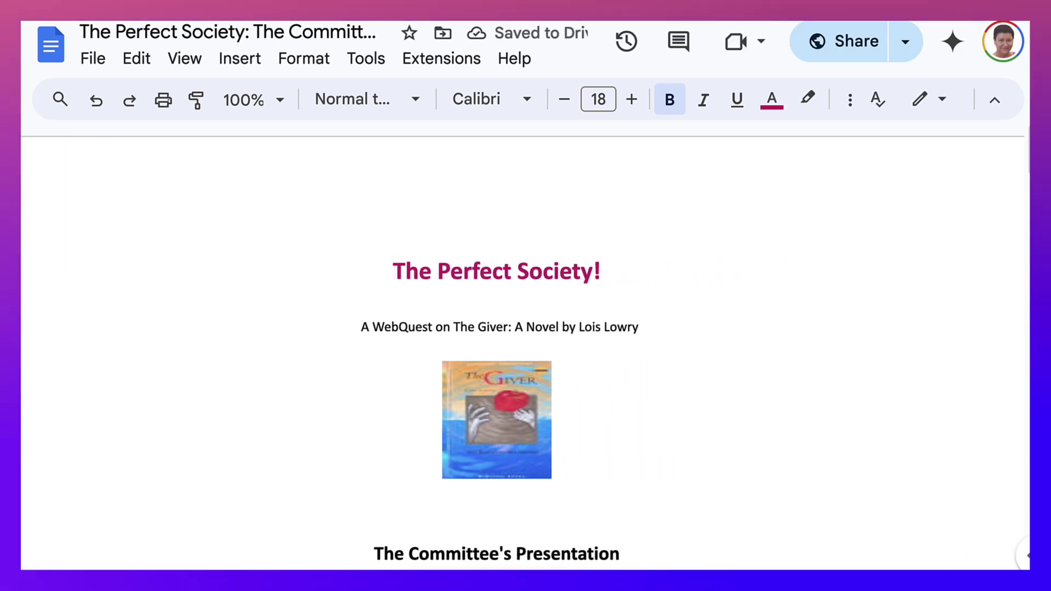
# - Open the document linked in Process item 10 and examine the Committee's Presentation requirements and the structure and content grading questions
pyautogui.scroll(-7, 525, 329)
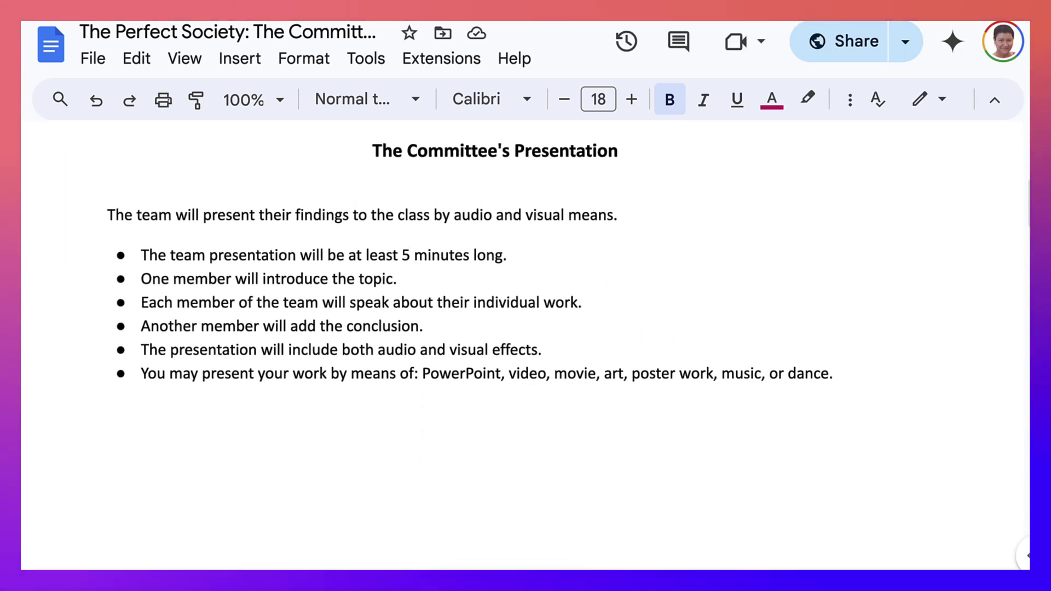
pyautogui.scroll(-6, 525, 328)
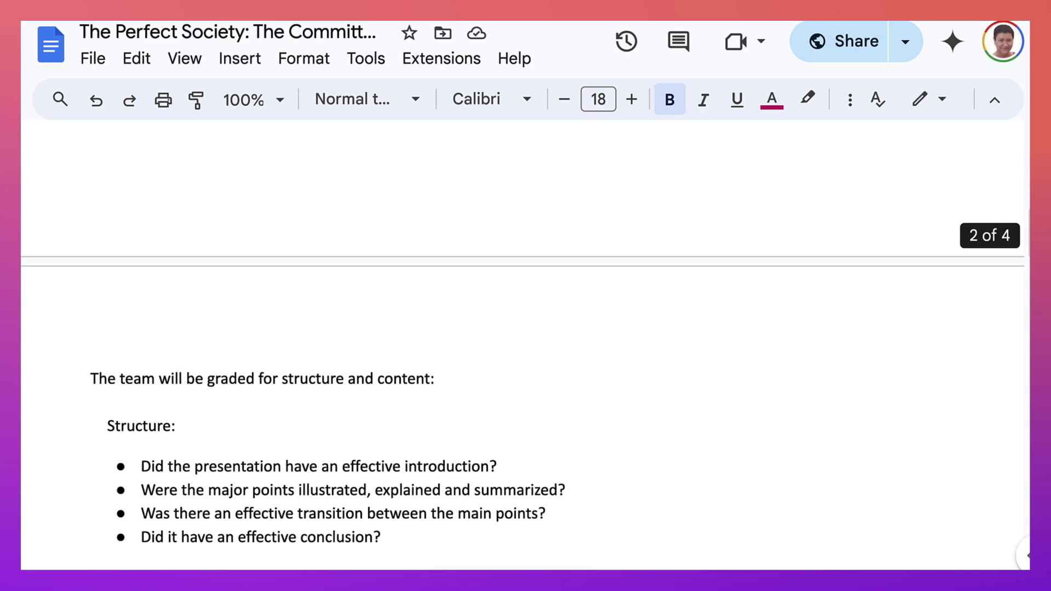
pyautogui.scroll(-4, 526, 329)
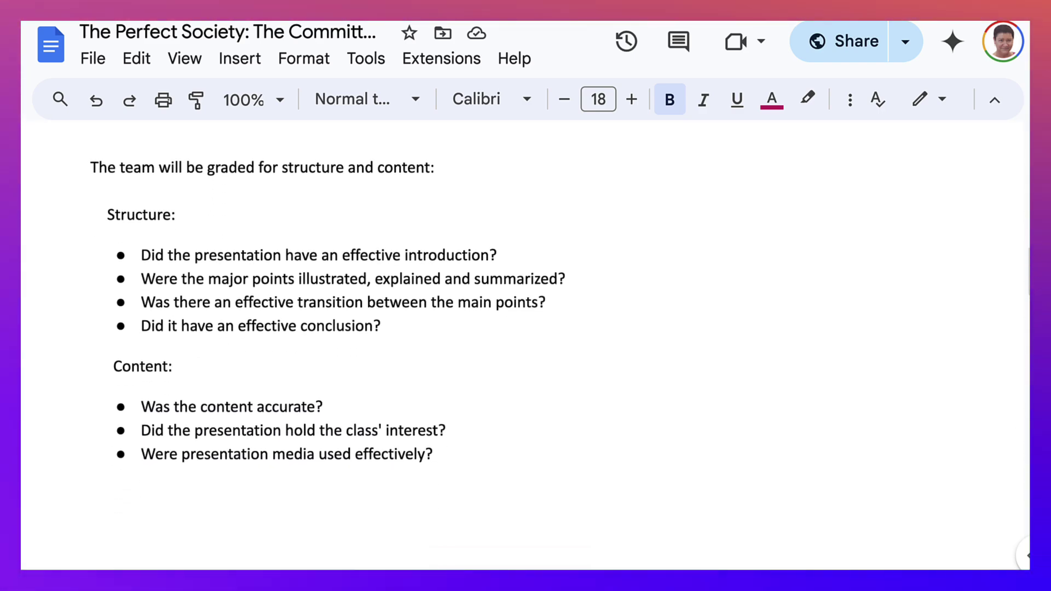
pyautogui.scroll(4, 525, 328)
pyautogui.scroll(2, 525, 329)
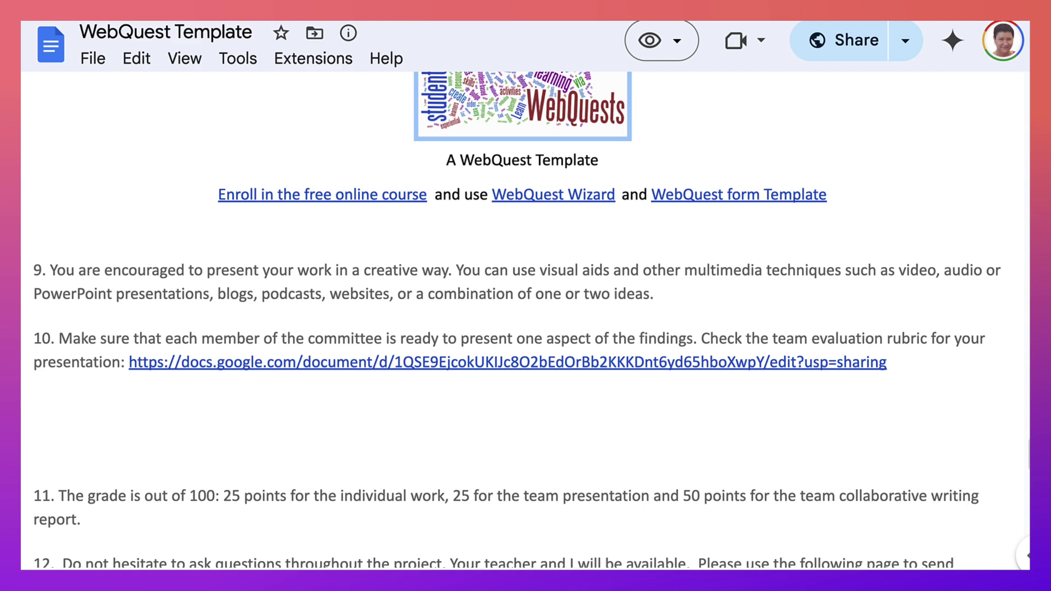
# - Read Process items 11 and 12 on grading and asking questions, plus the template's Resources section
pyautogui.scroll(-4, 525, 328)
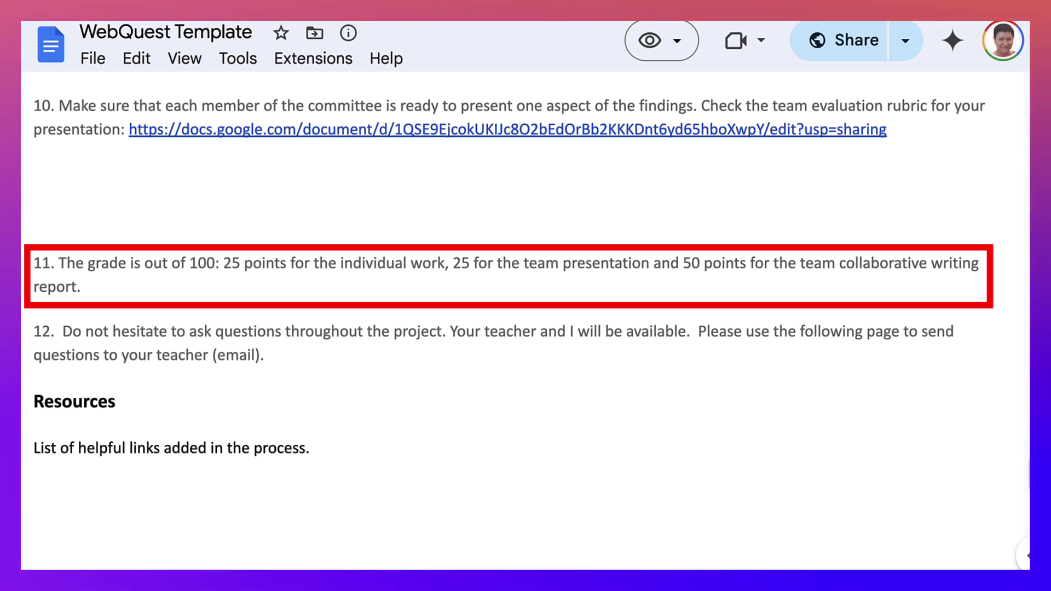
pyautogui.scroll(-1, 509, 323)
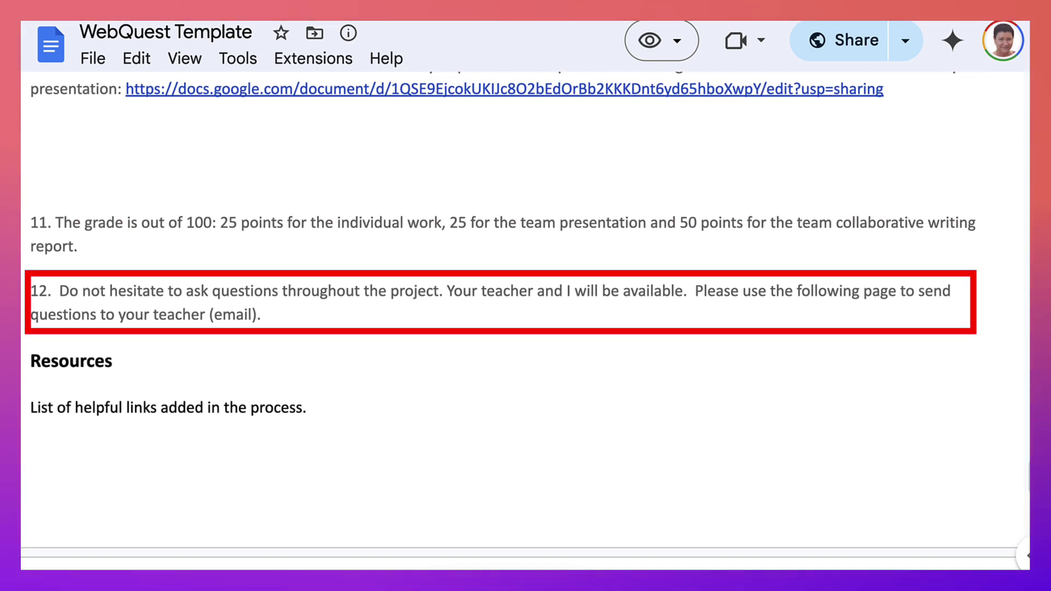
pyautogui.scroll(1, 509, 322)
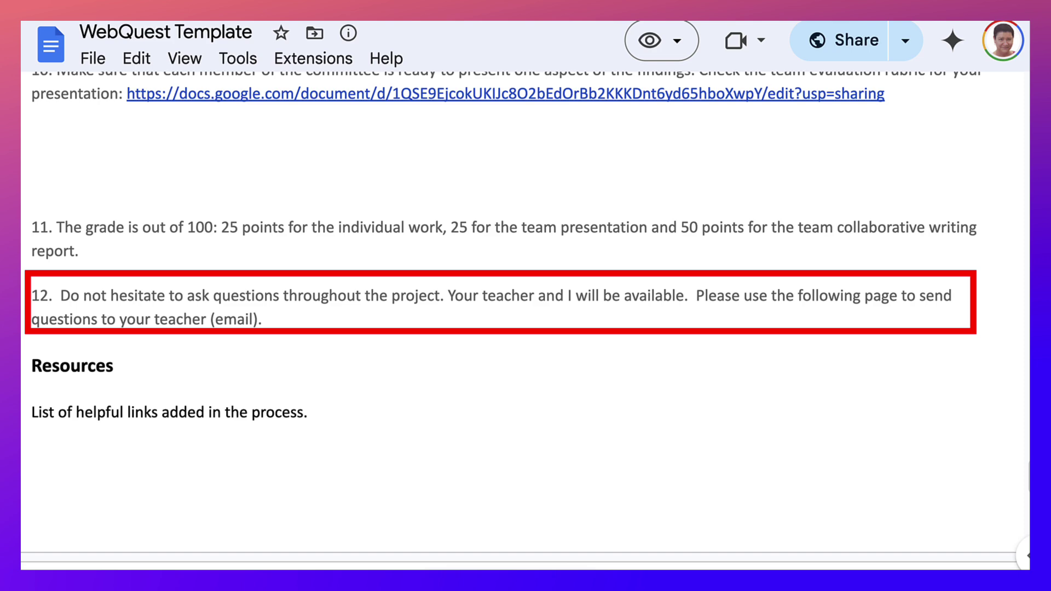
pyautogui.scroll(-4, 520, 317)
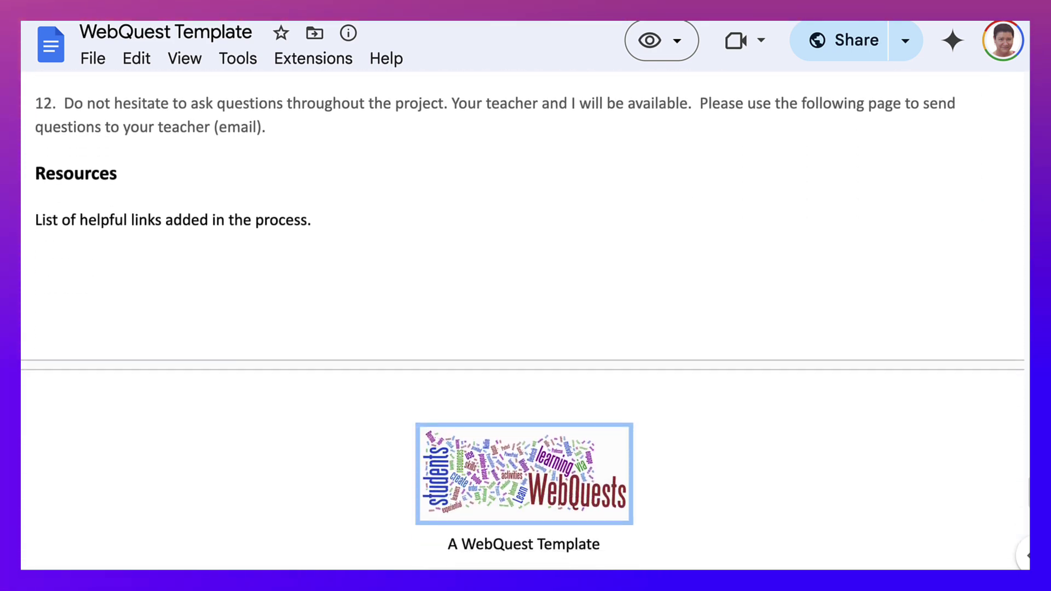
# - Review the template's Evaluation, Conclusion, Credits & References and Teacher Page sections
pyautogui.scroll(-3, 523, 317)
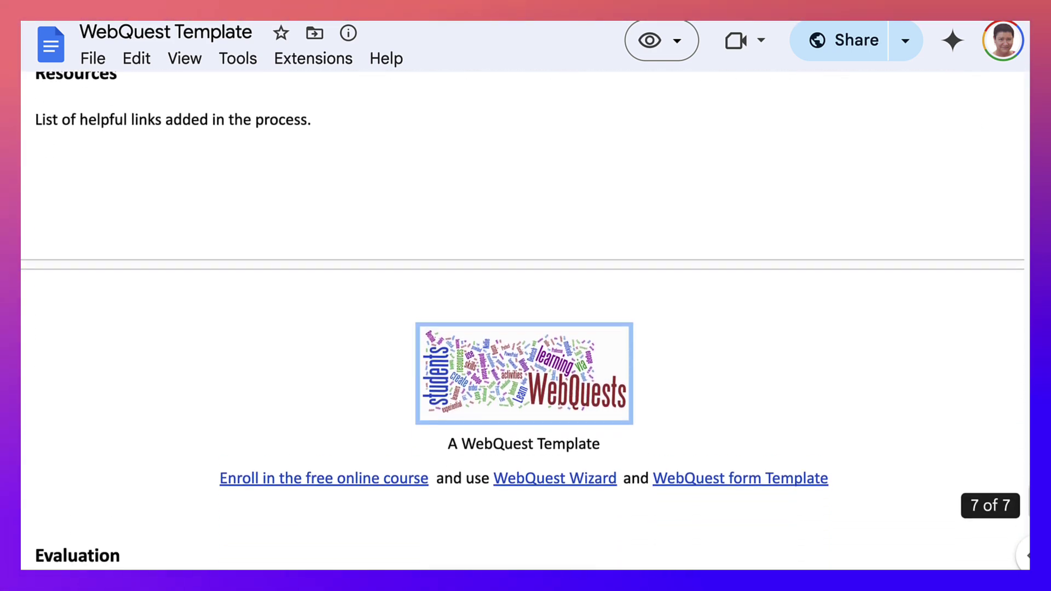
pyautogui.scroll(-5, 525, 318)
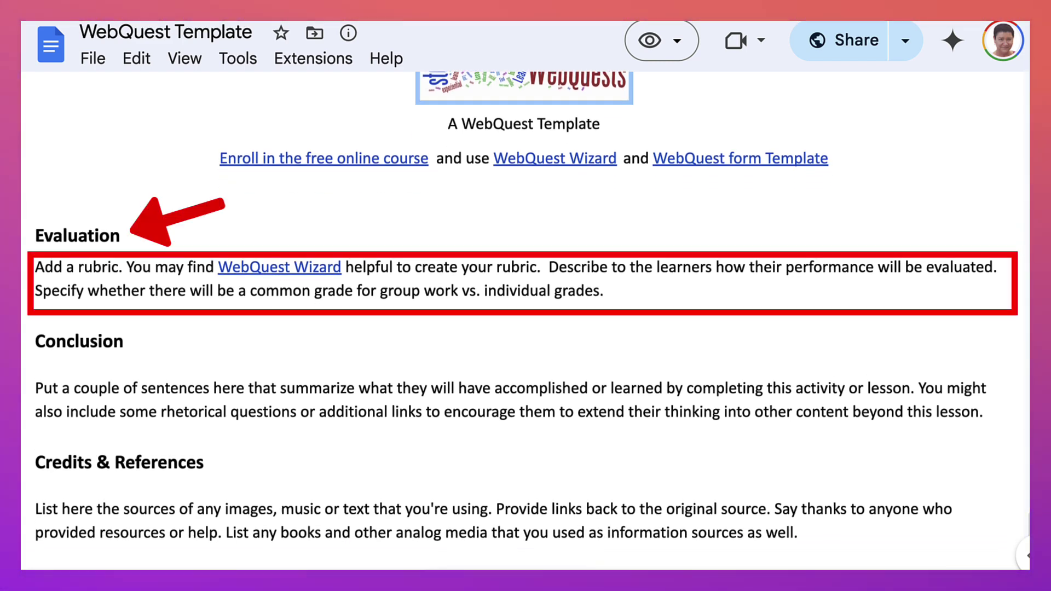
pyautogui.scroll(-2, 525, 317)
pyautogui.scroll(-3, 526, 318)
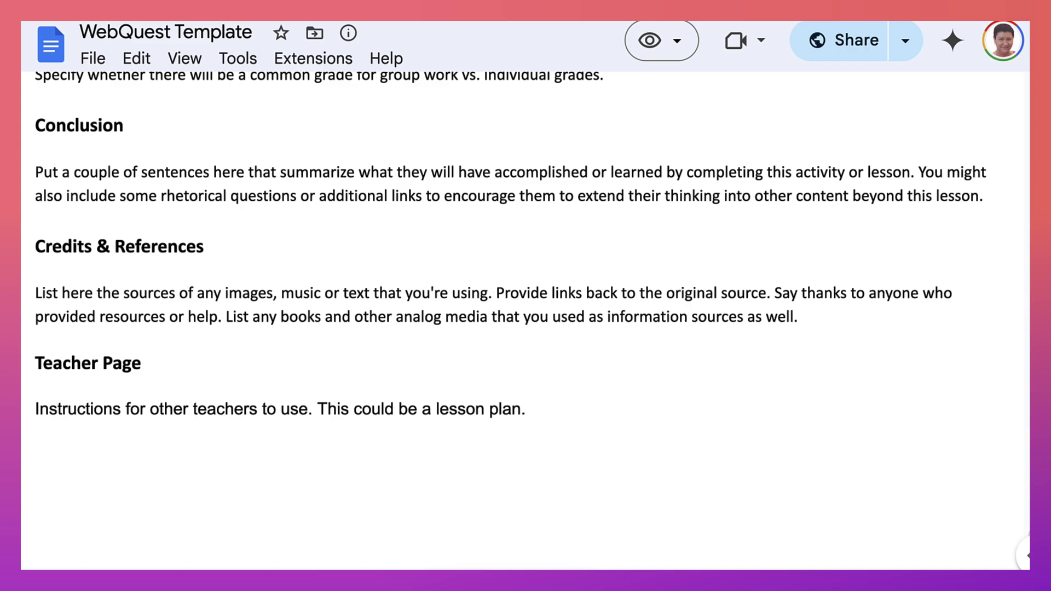
# - Open the WebQuest Wizard GPT linked in the Evaluation section and hide its chat history sidebar
pyautogui.scroll(4, 526, 318)
pyautogui.scroll(3, 525, 318)
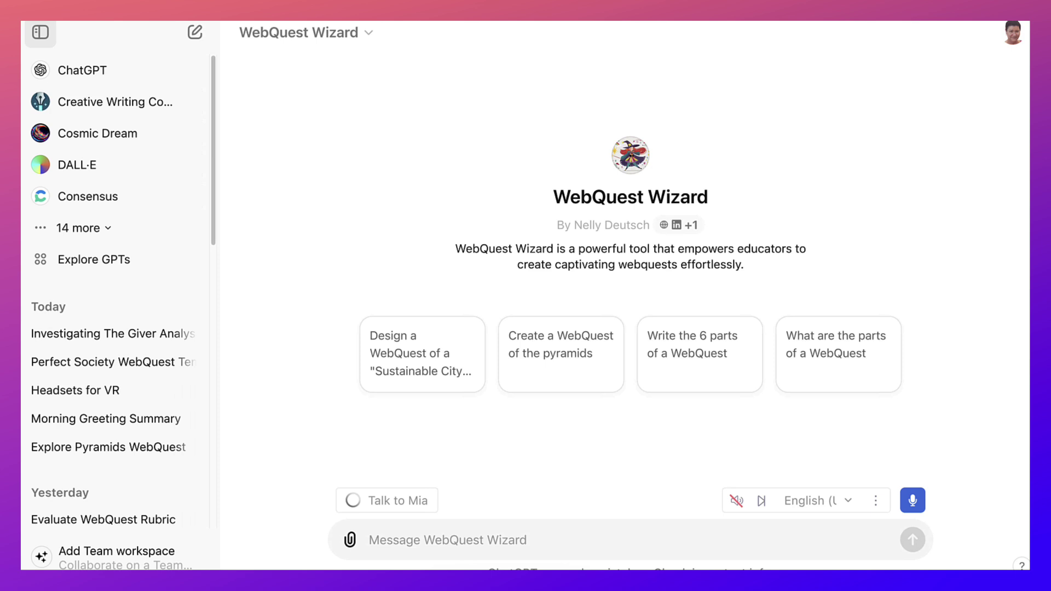
pyautogui.click(40, 32)
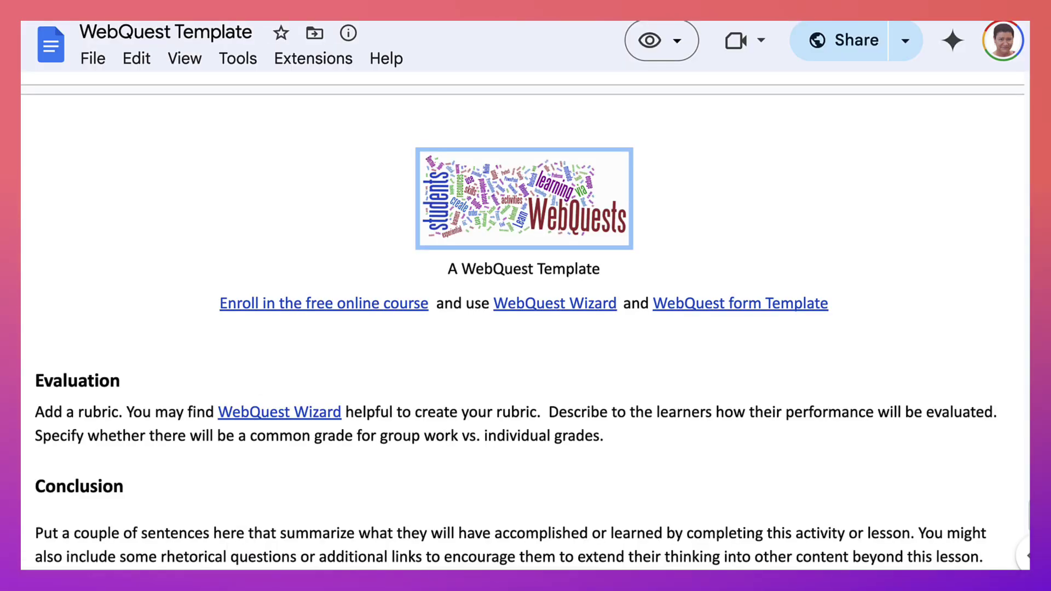
# - Open the WebQuest form Template linked in the document's header and review its questions from Name through Process
pyautogui.scroll(10, 523, 320)
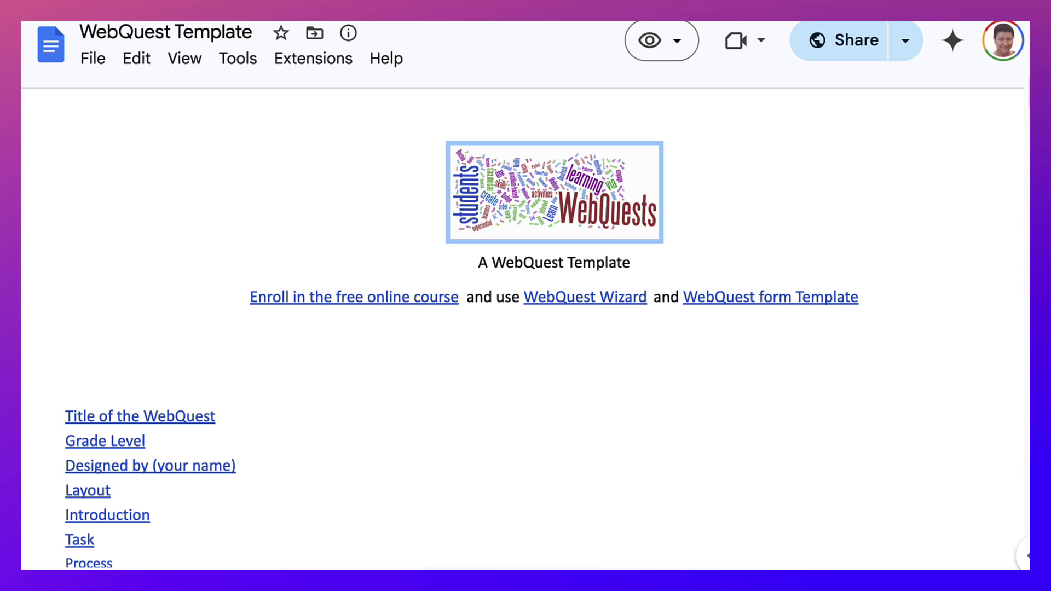
pyautogui.click(771, 297)
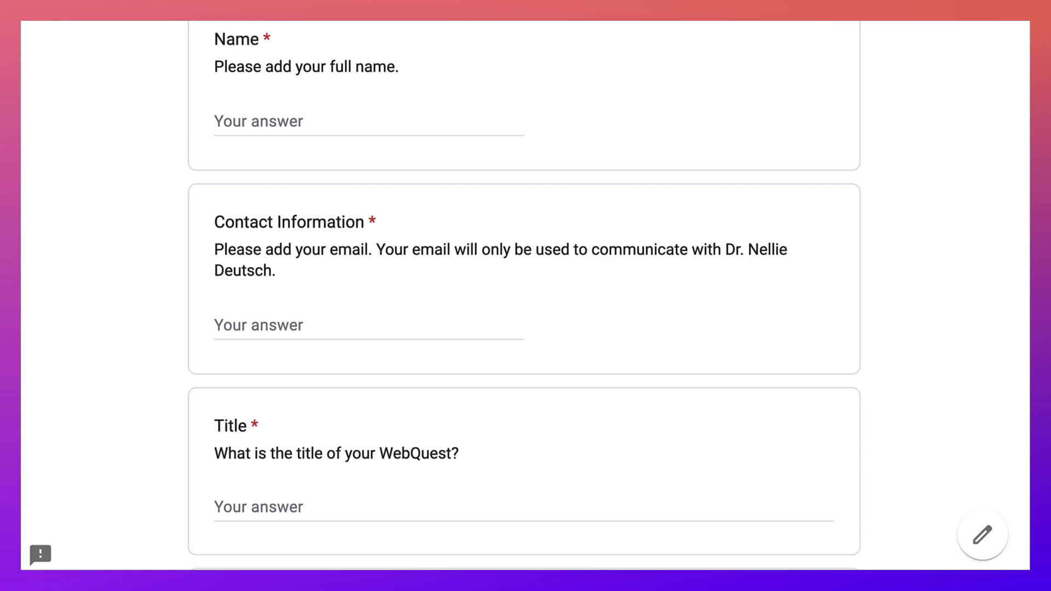
pyautogui.scroll(-4, 524, 296)
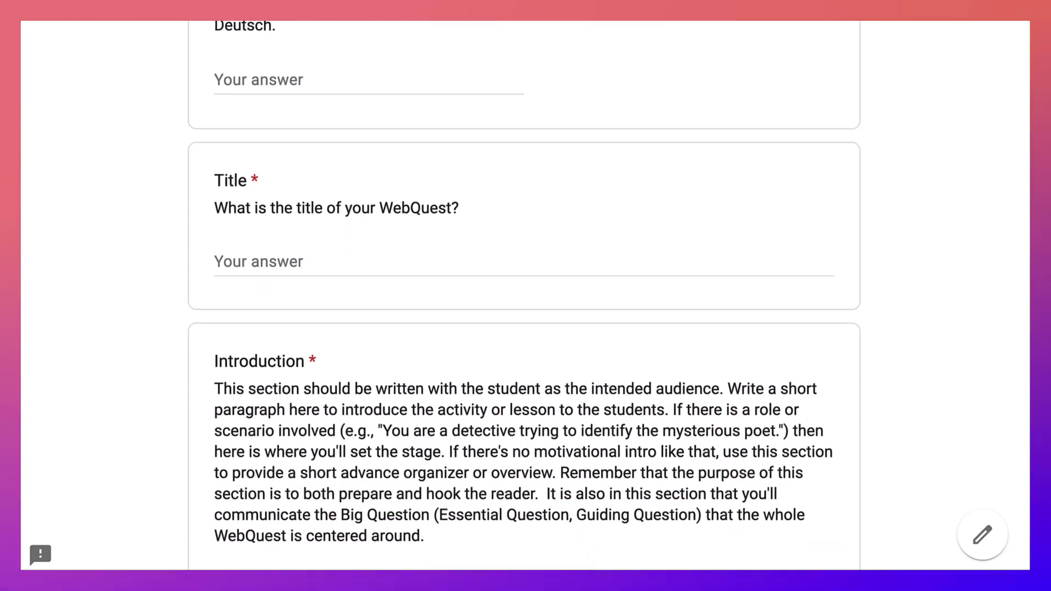
pyautogui.scroll(-3, 524, 295)
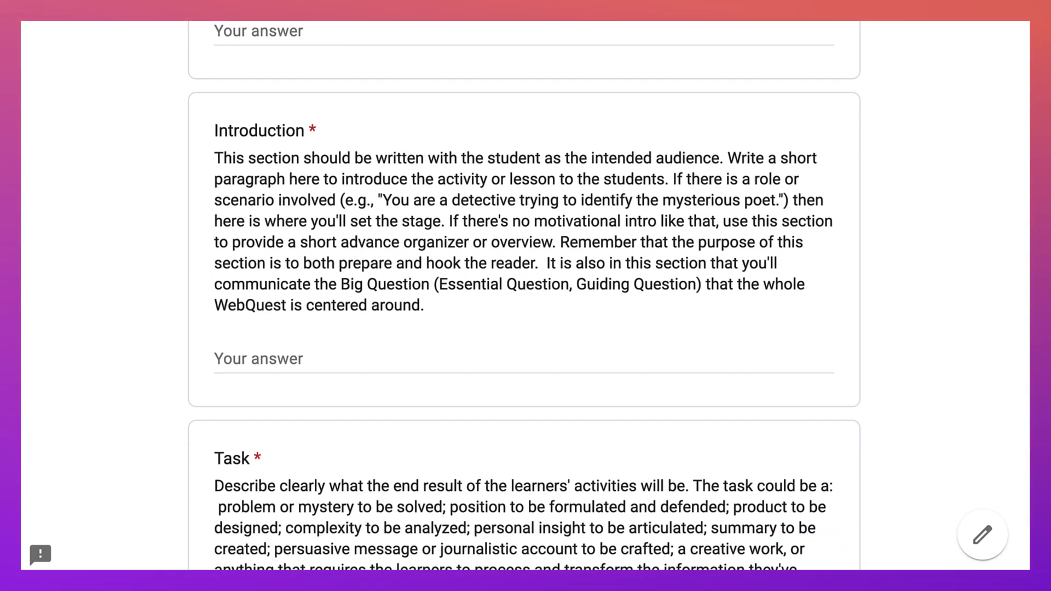
pyautogui.click(524, 292)
pyautogui.scroll(-4, 524, 296)
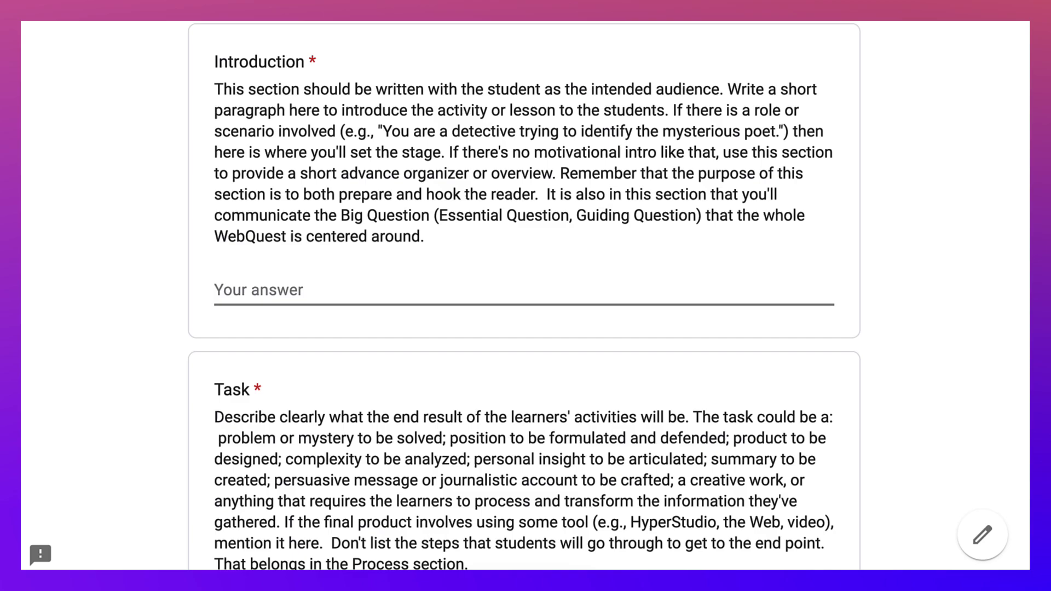
pyautogui.scroll(-1, 523, 336)
pyautogui.click(524, 336)
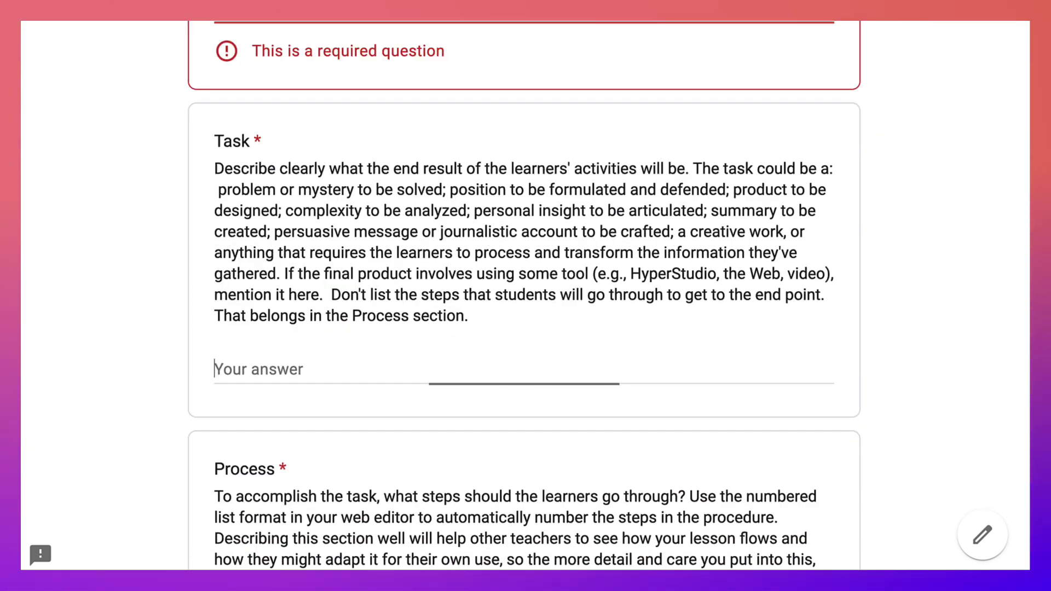
pyautogui.scroll(-7, 523, 336)
pyautogui.scroll(15, 523, 295)
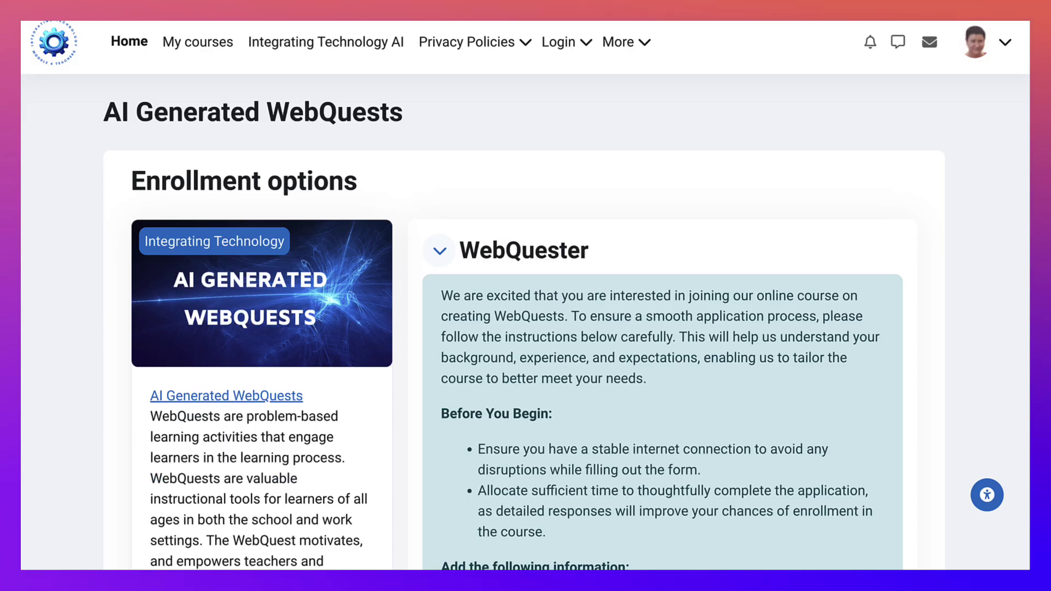
# - Review the WebQuester application instructions on the AI Generated WebQuests enrollment page and apply for the course
pyautogui.scroll(-7, 524, 335)
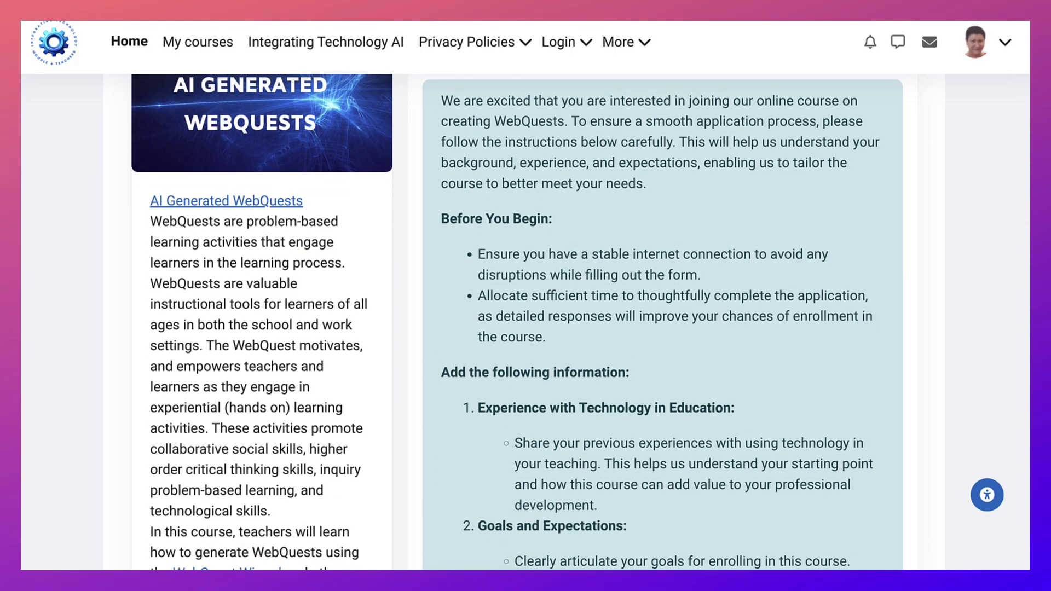
pyautogui.scroll(-4, 524, 335)
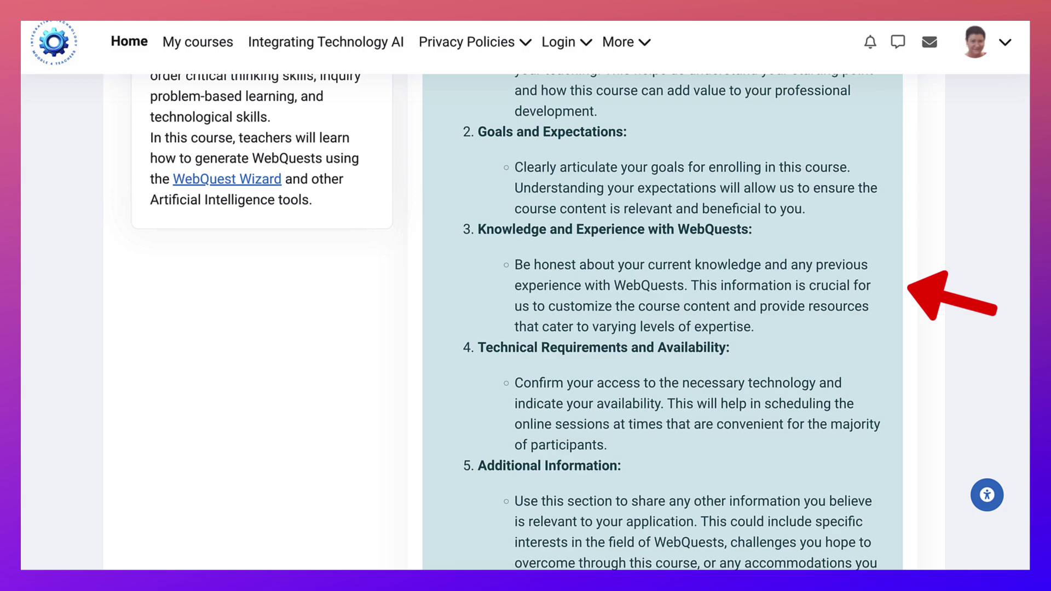
pyautogui.scroll(-3, 524, 335)
pyautogui.scroll(-5, 662, 322)
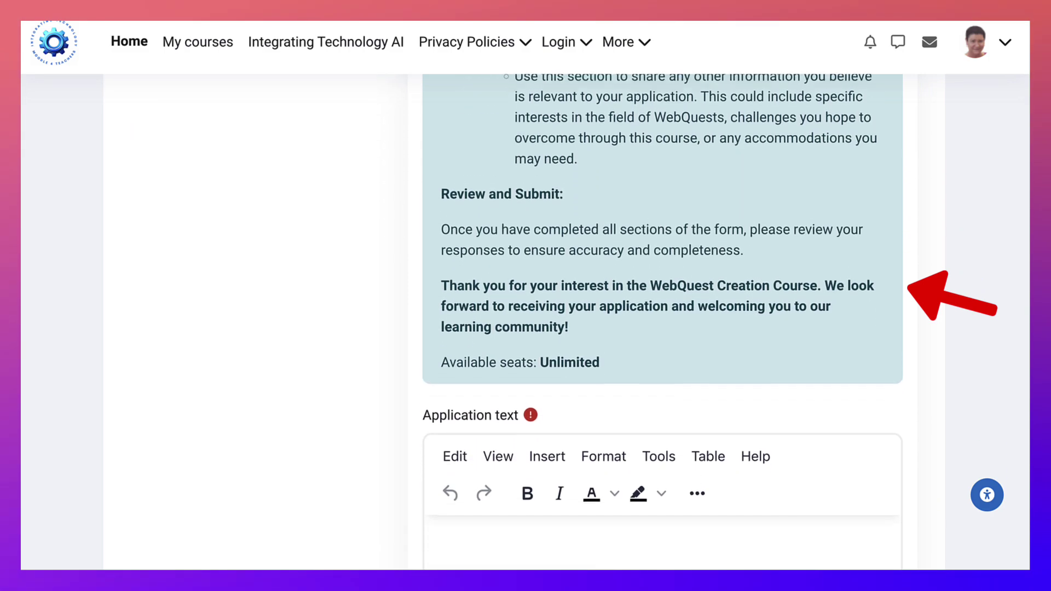
pyautogui.scroll(15, 662, 322)
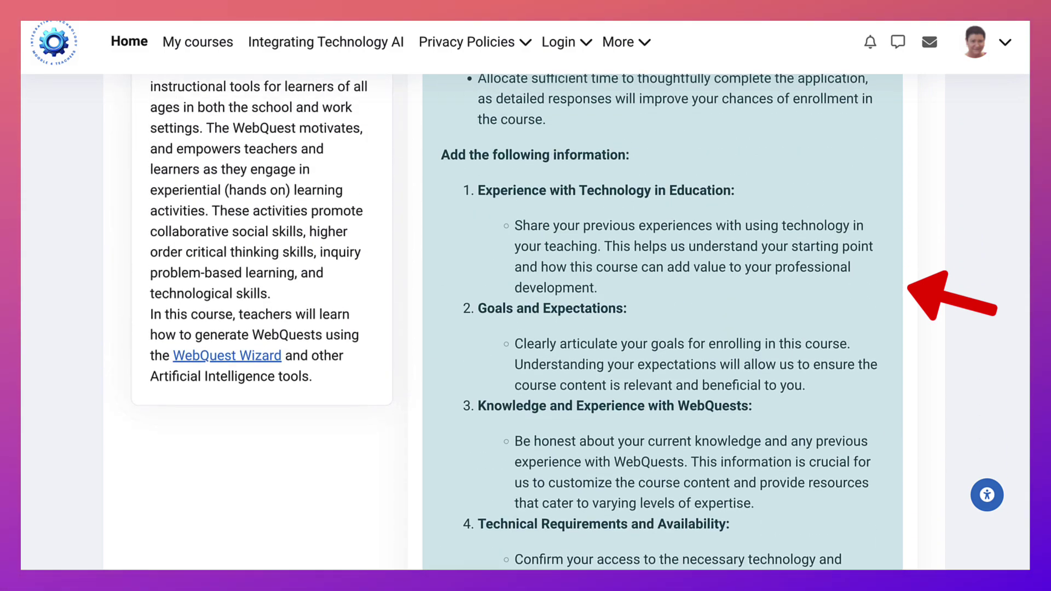
pyautogui.scroll(-13, 663, 322)
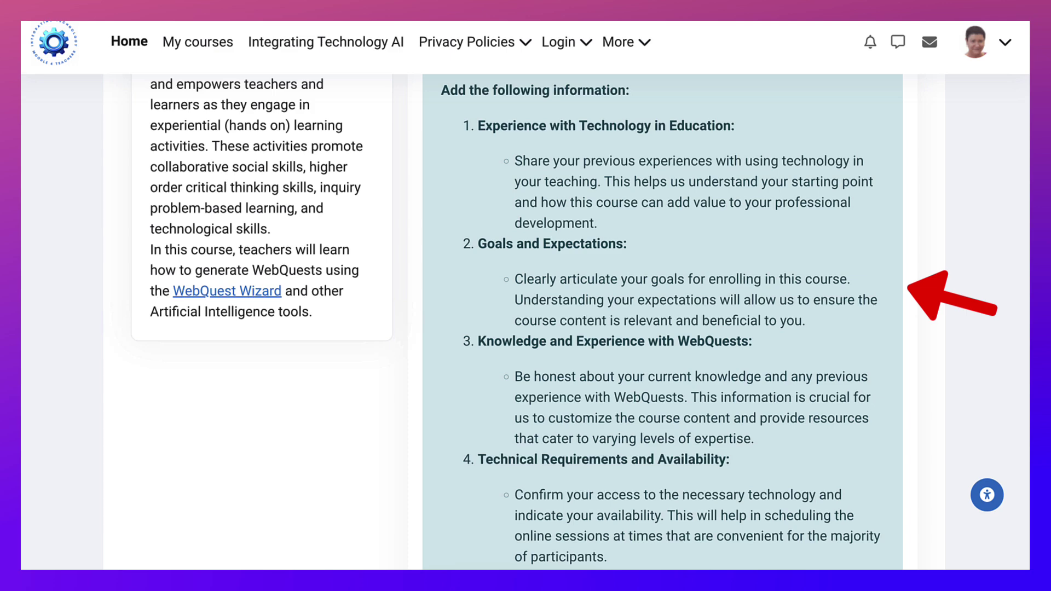
pyautogui.scroll(-2, 662, 322)
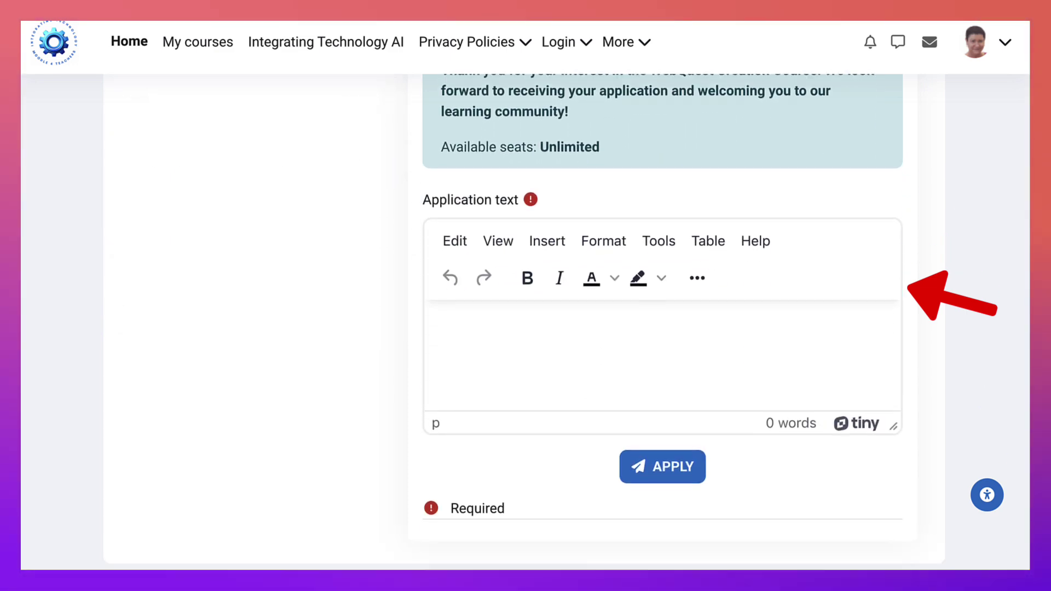
pyautogui.click(662, 467)
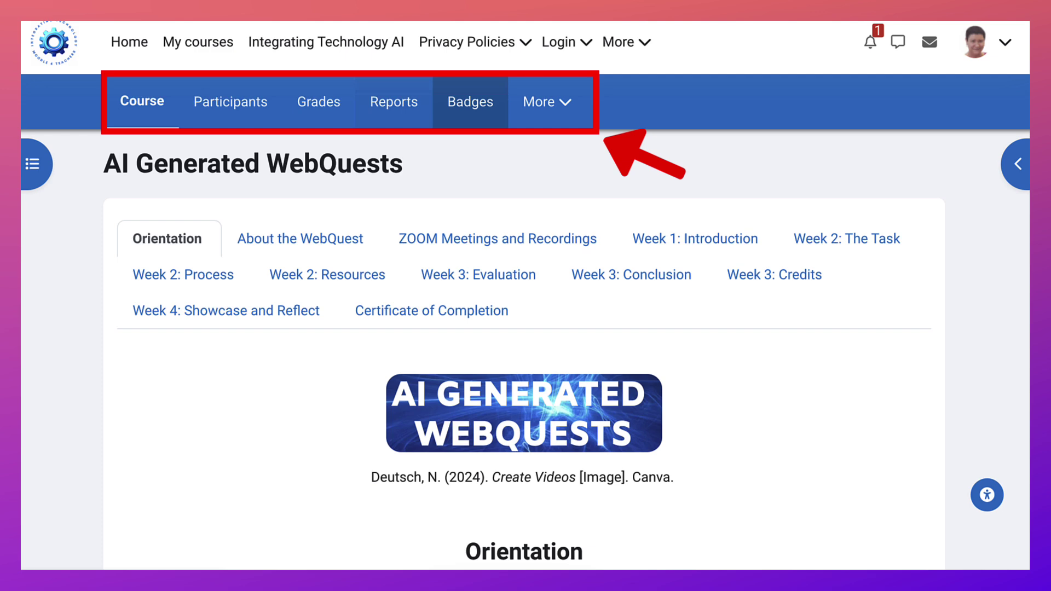
# - Check the additional options of the AI Generated WebQuests course and open the course index
pyautogui.click(546, 102)
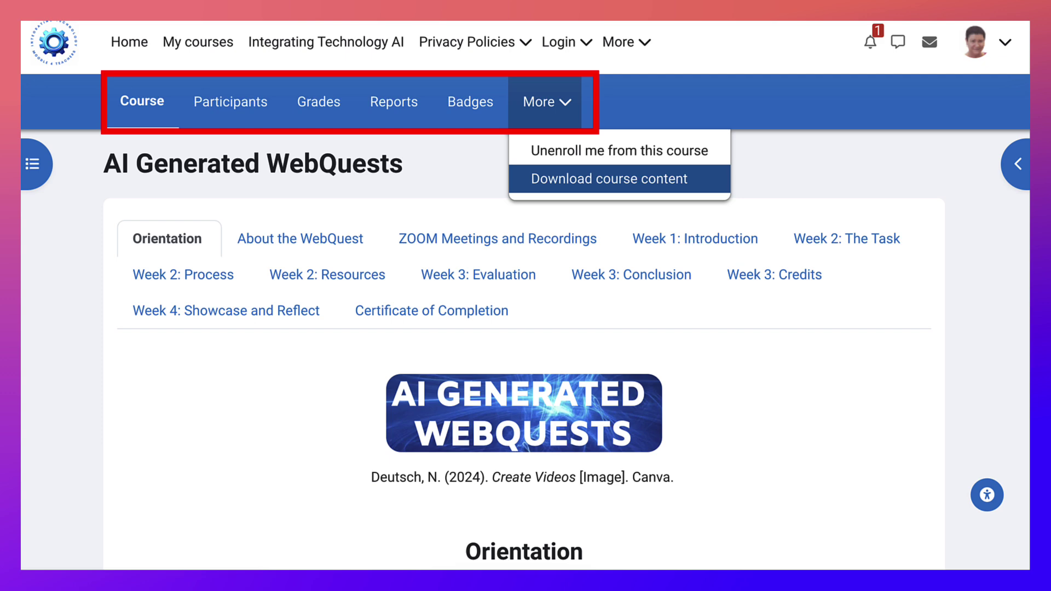
pyautogui.click(546, 103)
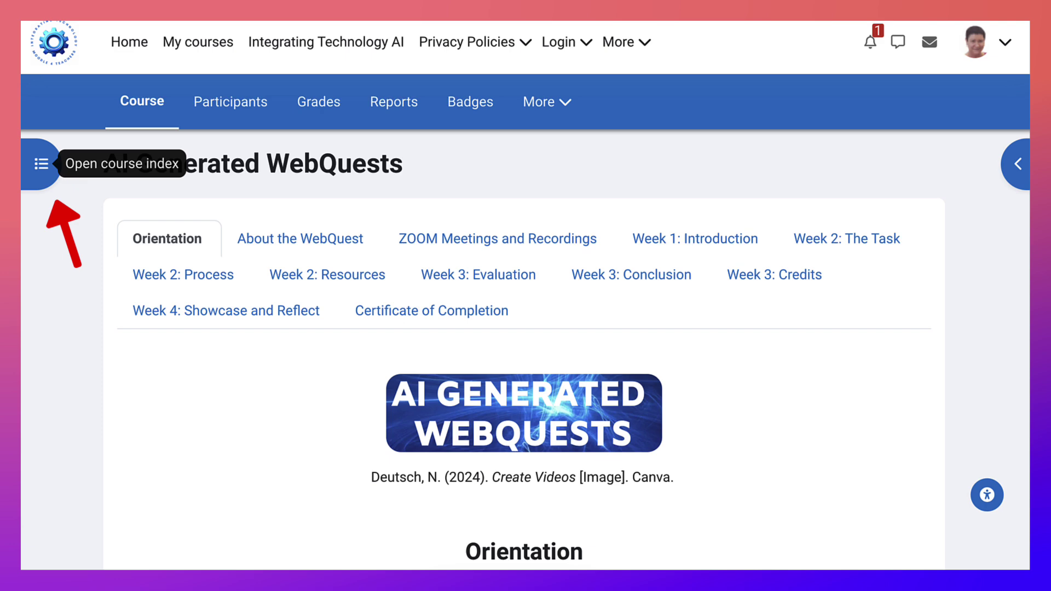
pyautogui.click(41, 164)
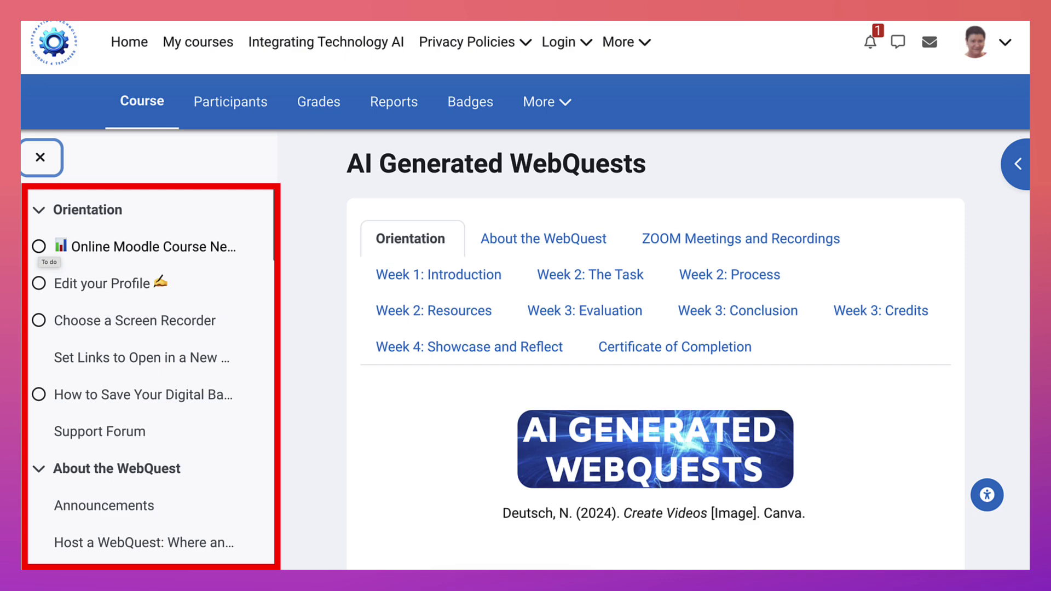
# - Examine the course index entries from Orientation through Week 1: Introduction and the start of Week 2: The Task
pyautogui.scroll(-1, 149, 377)
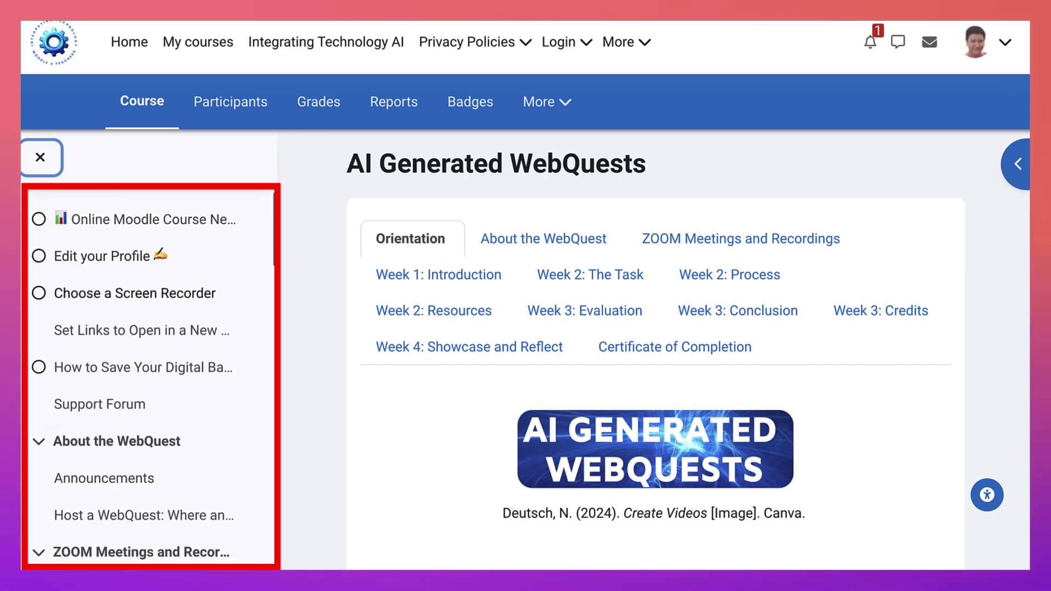
pyautogui.scroll(1, 131, 278)
pyautogui.scroll(-4, 131, 277)
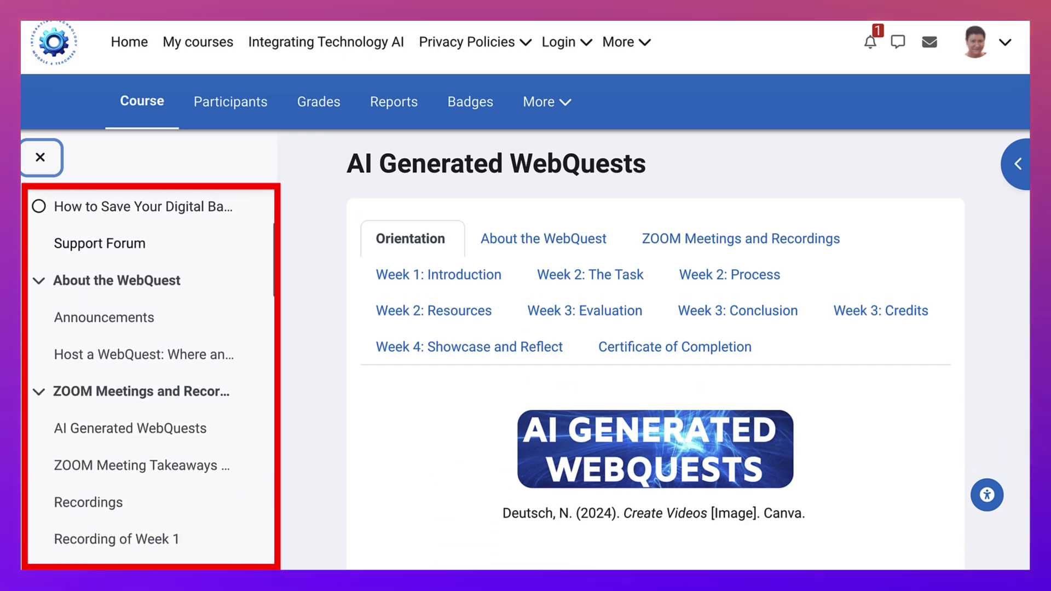
pyautogui.scroll(-5, 149, 377)
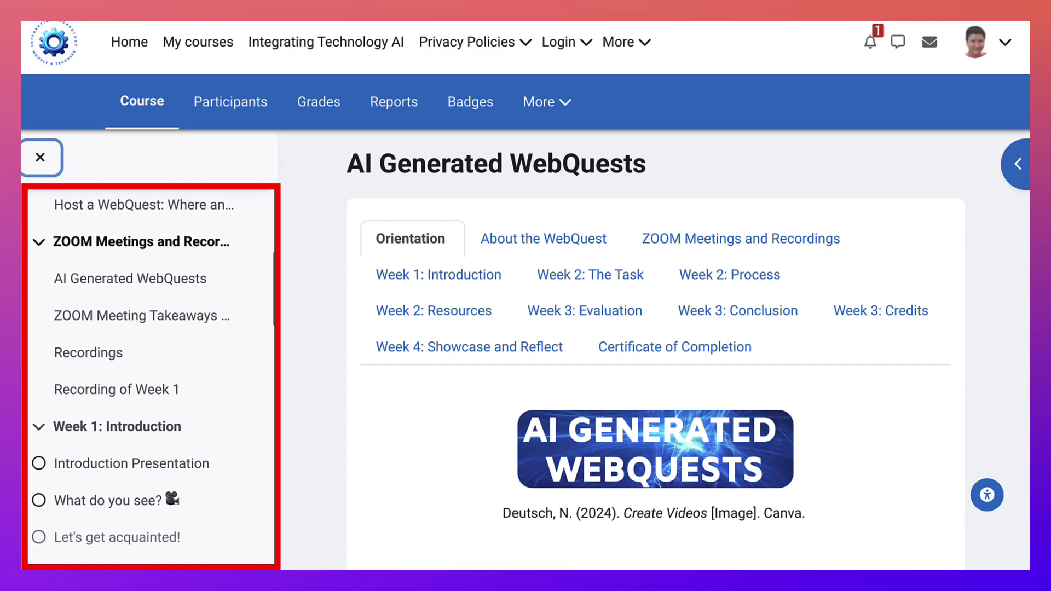
pyautogui.scroll(-4, 149, 377)
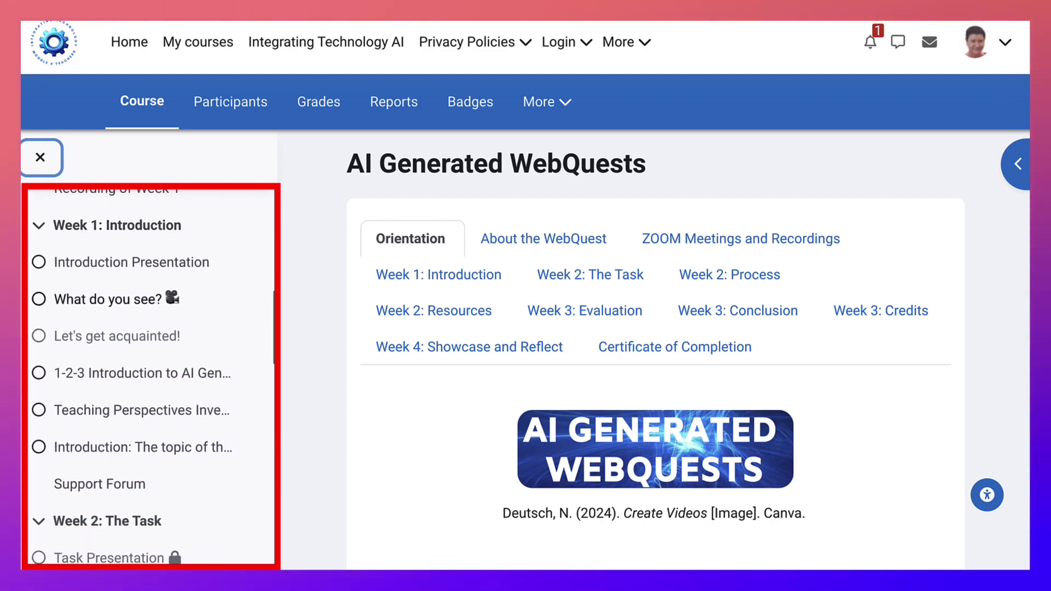
pyautogui.scroll(5, 149, 378)
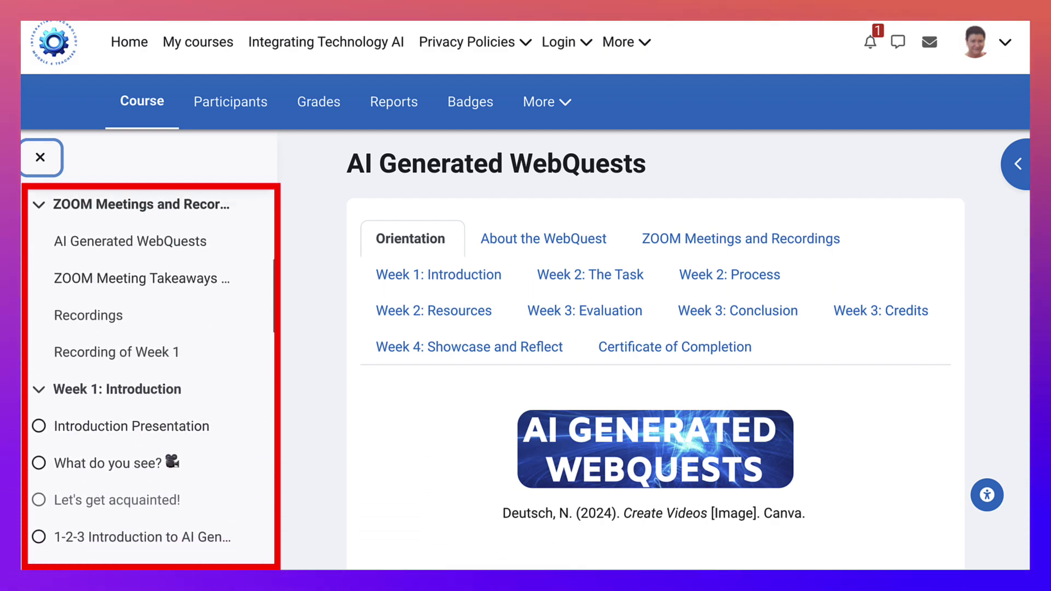
pyautogui.scroll(7, 148, 378)
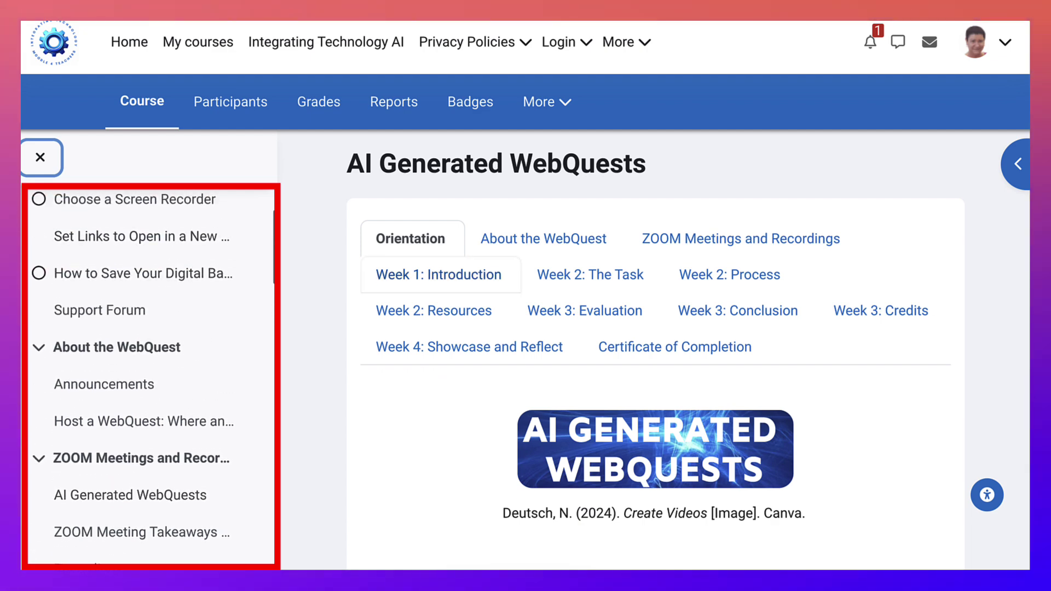
pyautogui.scroll(3, 149, 377)
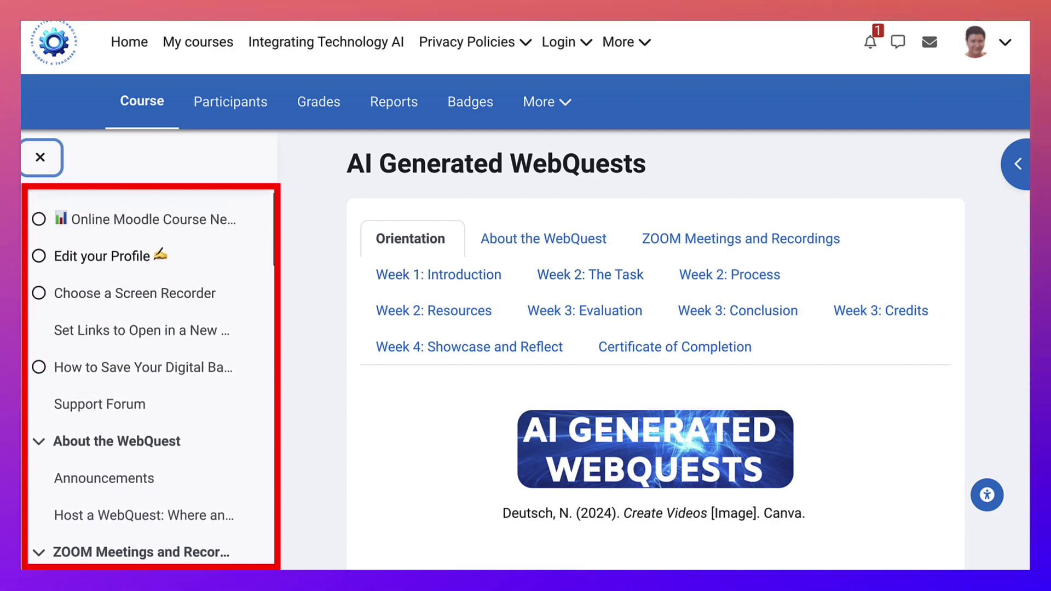
# - Open the Week 1: Introduction section from the course index and close the index
pyautogui.scroll(-10, 149, 378)
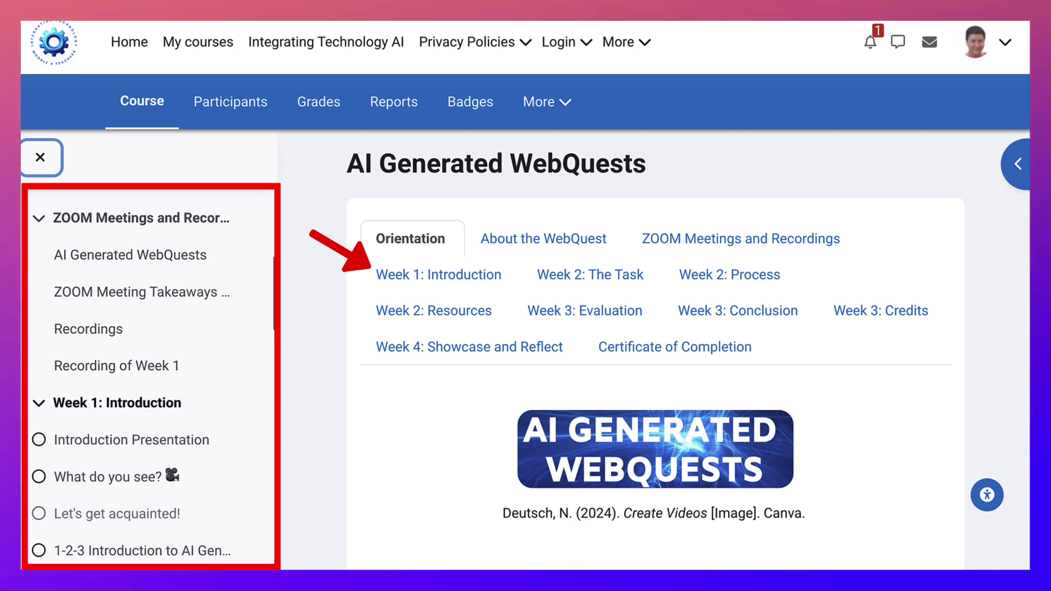
pyautogui.click(117, 406)
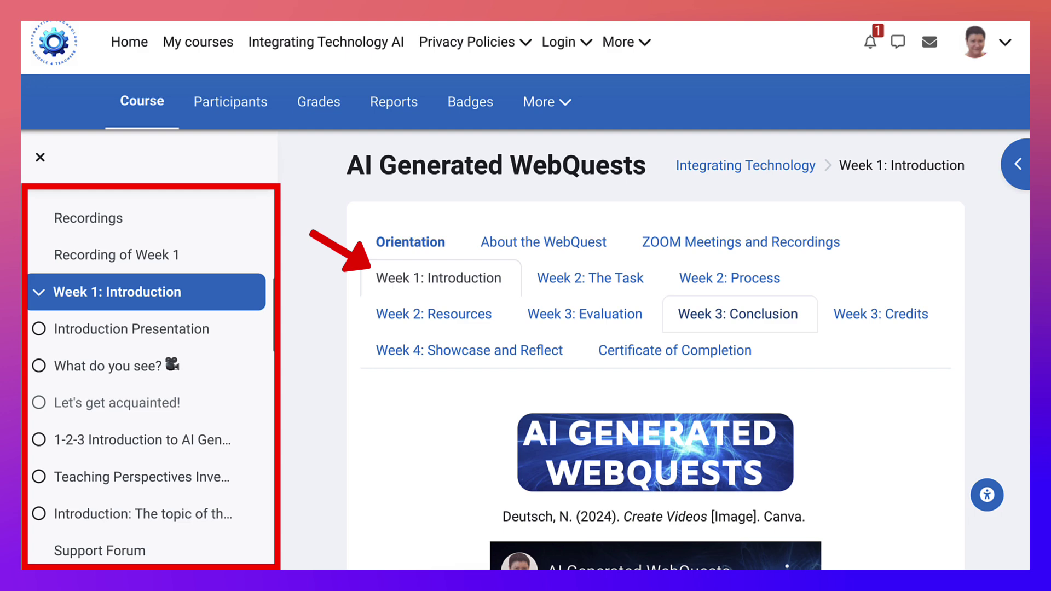
pyautogui.scroll(-1, 712, 306)
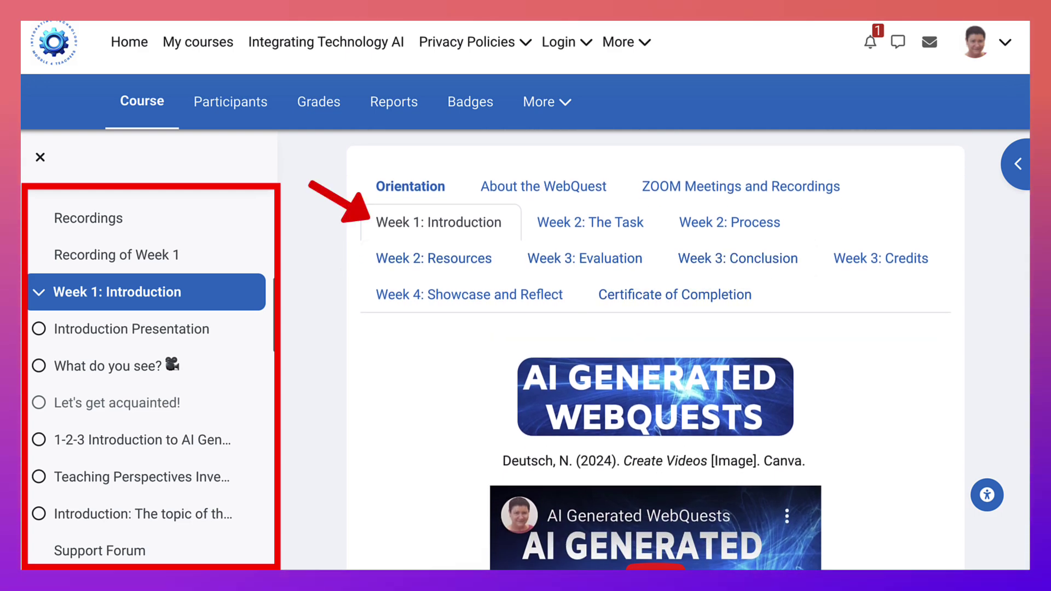
pyautogui.scroll(-5, 655, 350)
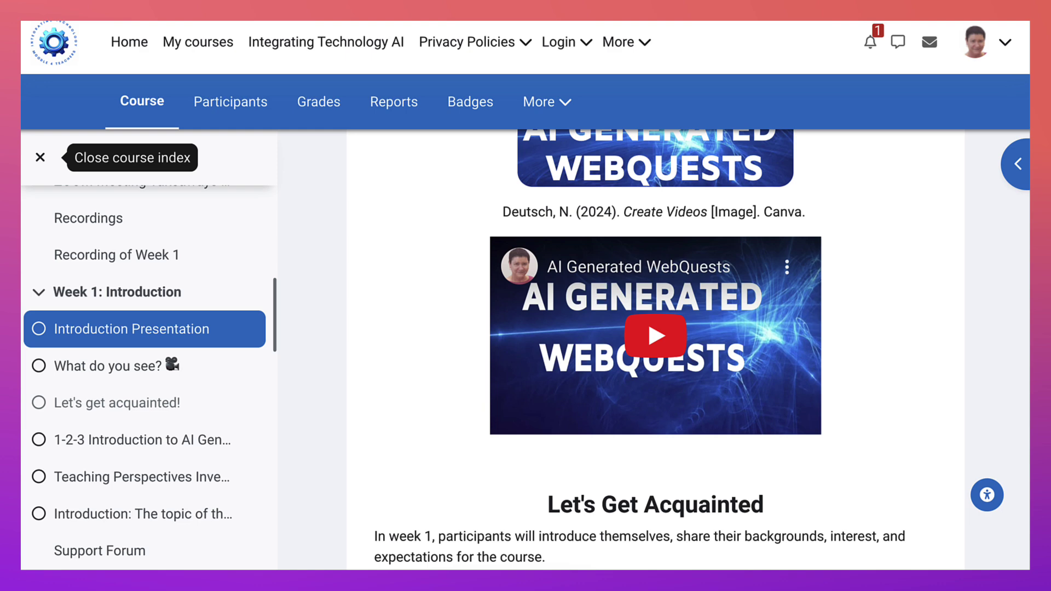
pyautogui.click(40, 158)
# - Read the Week 1 objectives under Let's Get Acquainted and check the to-do markers of the Introduction Presentation and What do you see? activities
pyautogui.scroll(-4, 516, 184)
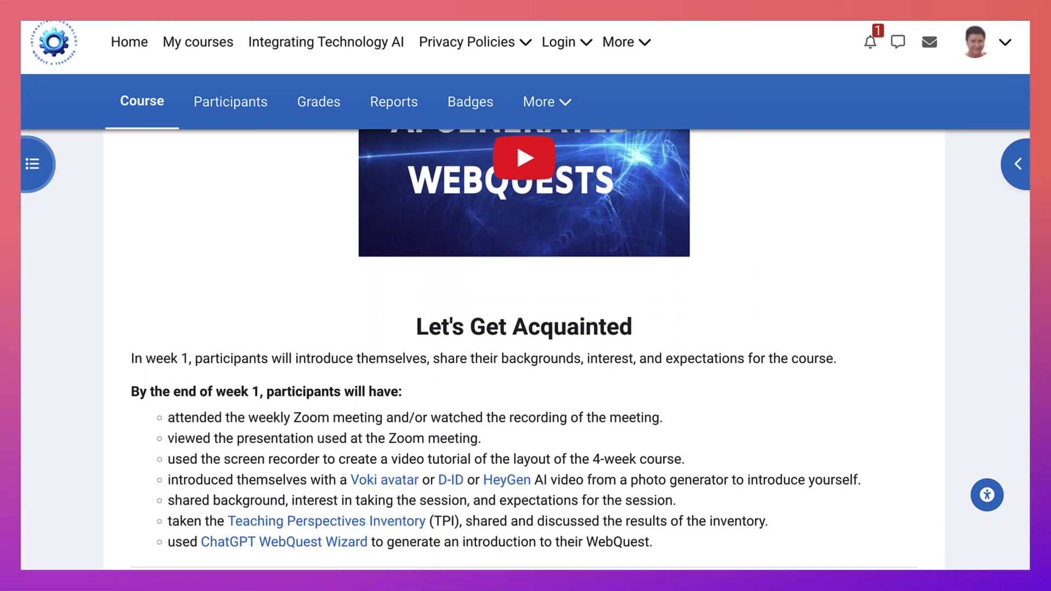
pyautogui.scroll(-3, 524, 350)
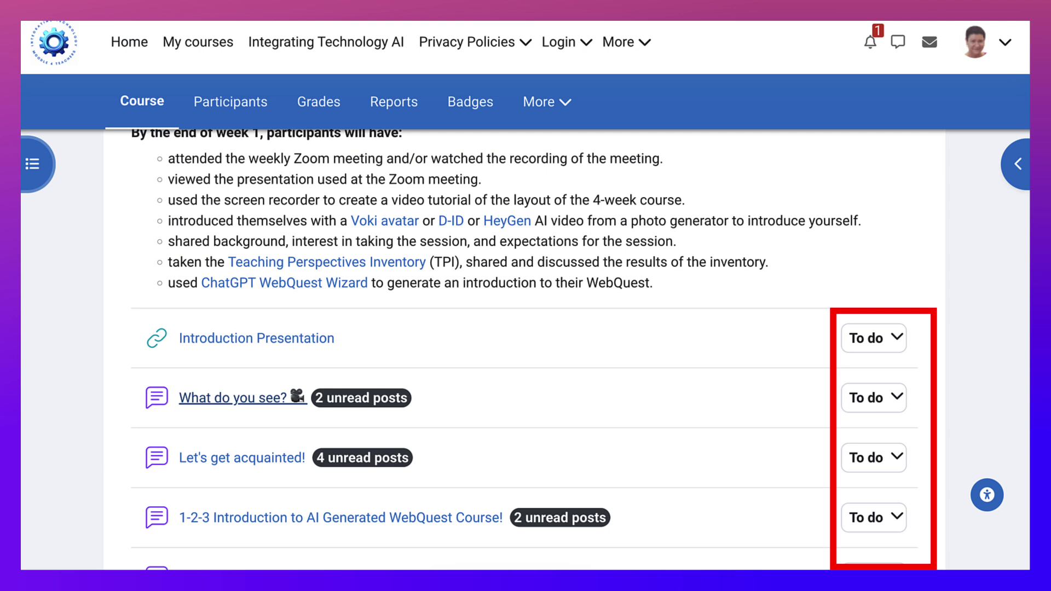
pyautogui.scroll(1, 241, 398)
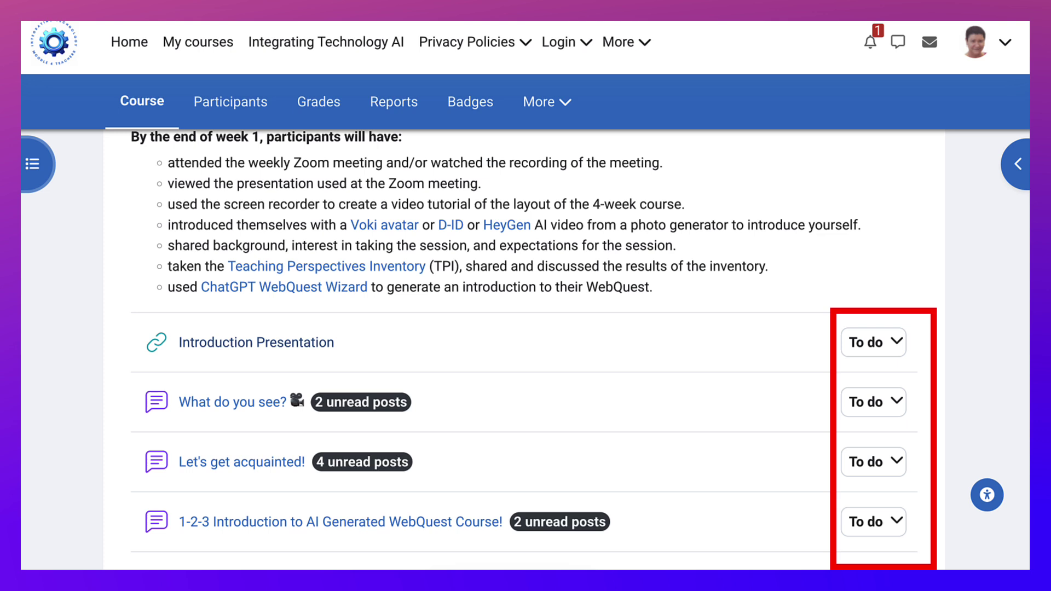
pyautogui.scroll(-1, 873, 340)
pyautogui.click(873, 339)
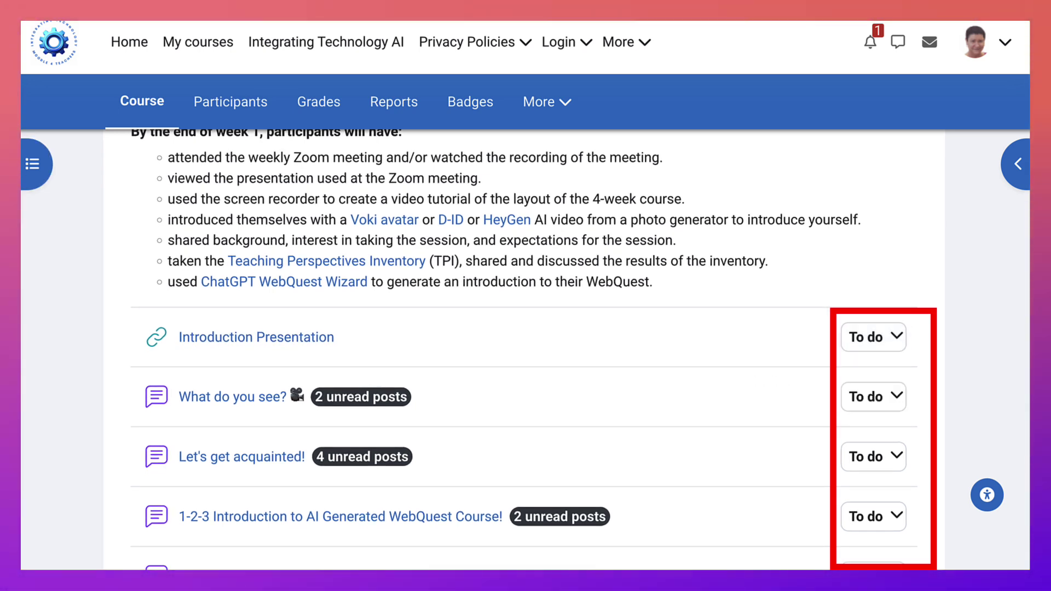
pyautogui.scroll(-1, 257, 335)
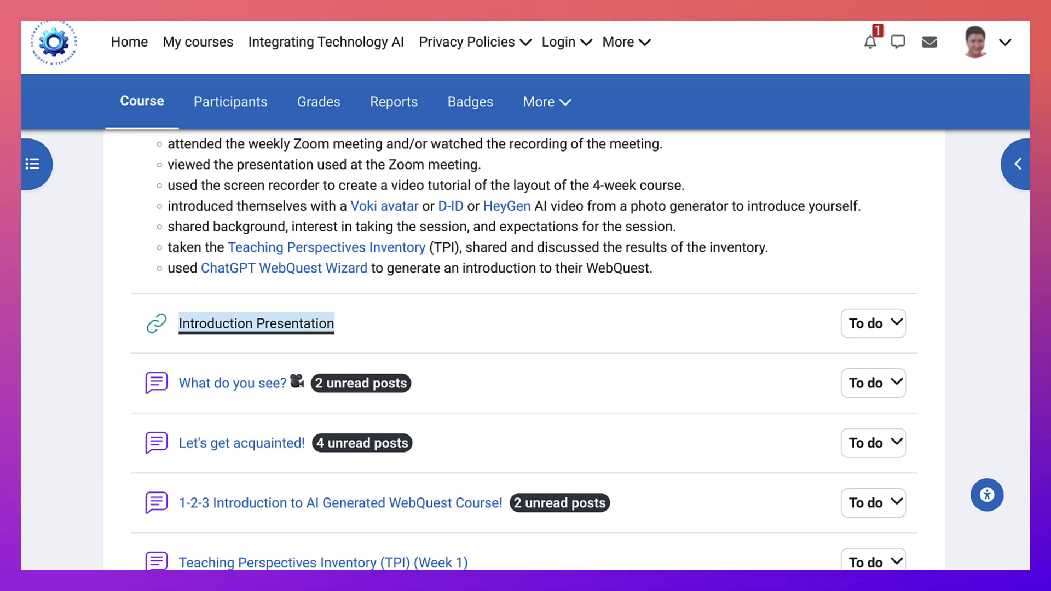
pyautogui.click(873, 383)
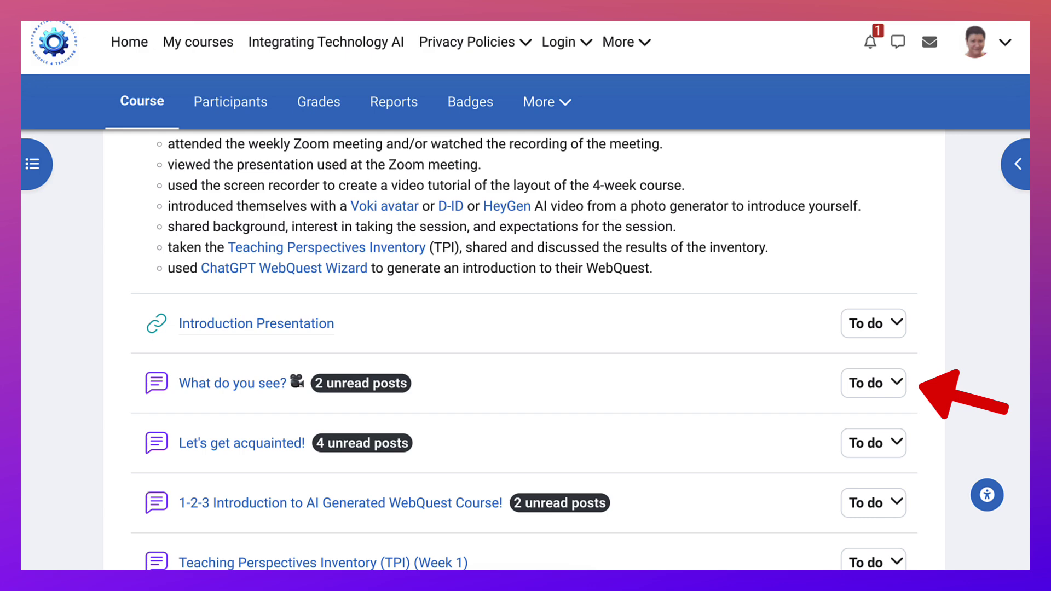
# - Compare the Week 1 objectives with the section's activities from Introduction Presentation to Support Forum
pyautogui.scroll(-2, 524, 351)
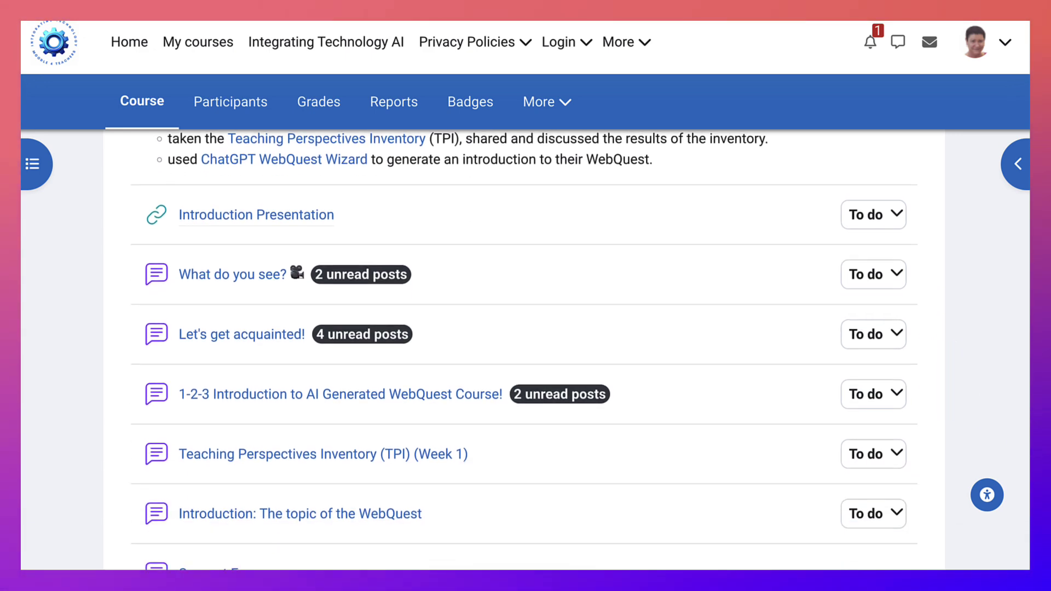
pyautogui.scroll(2, 524, 350)
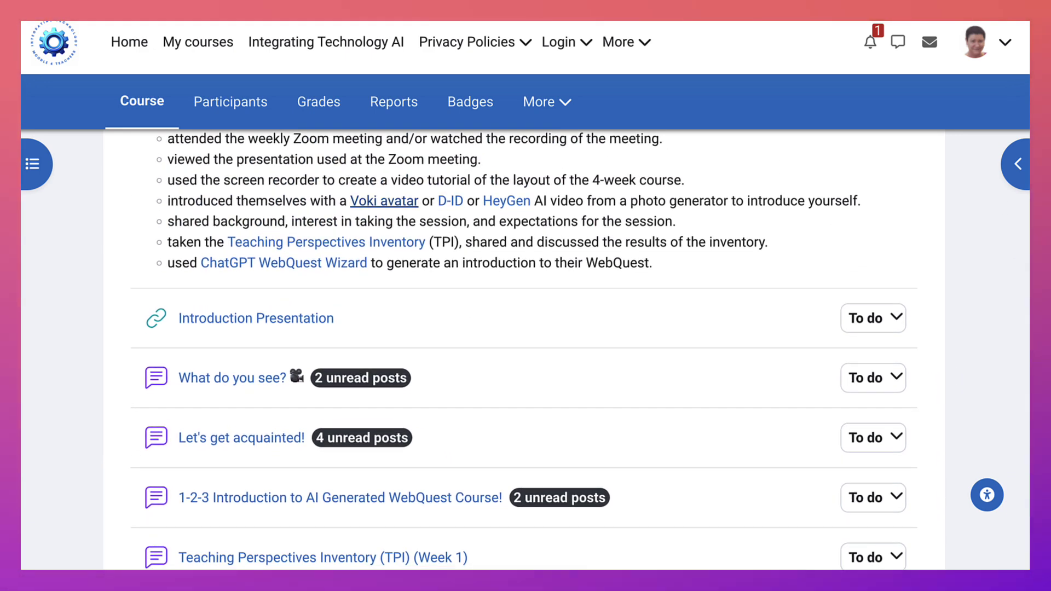
pyautogui.scroll(1, 524, 348)
pyautogui.scroll(2, 524, 349)
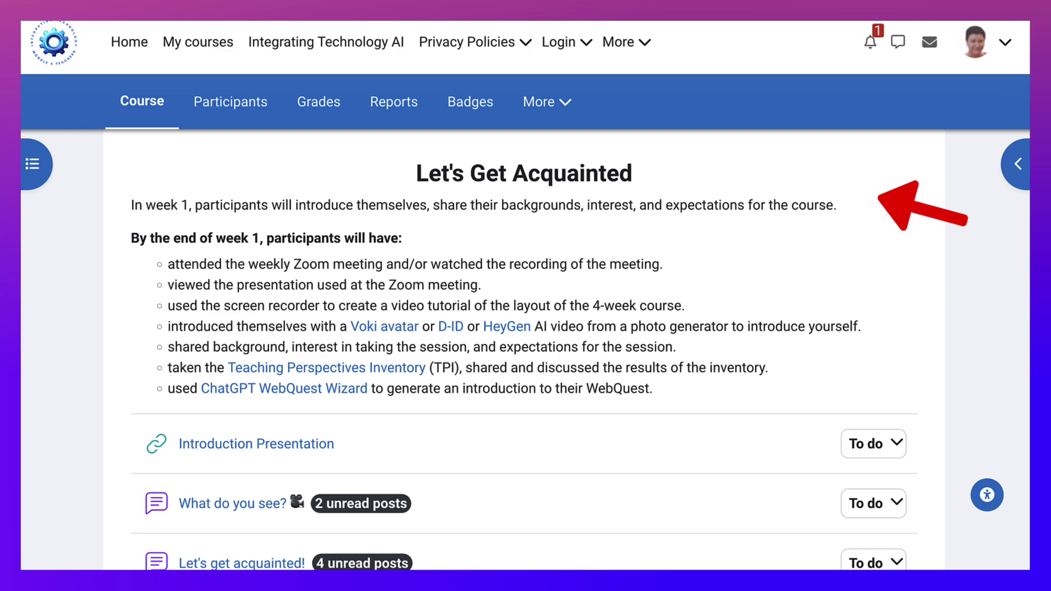
pyautogui.scroll(-5, 524, 348)
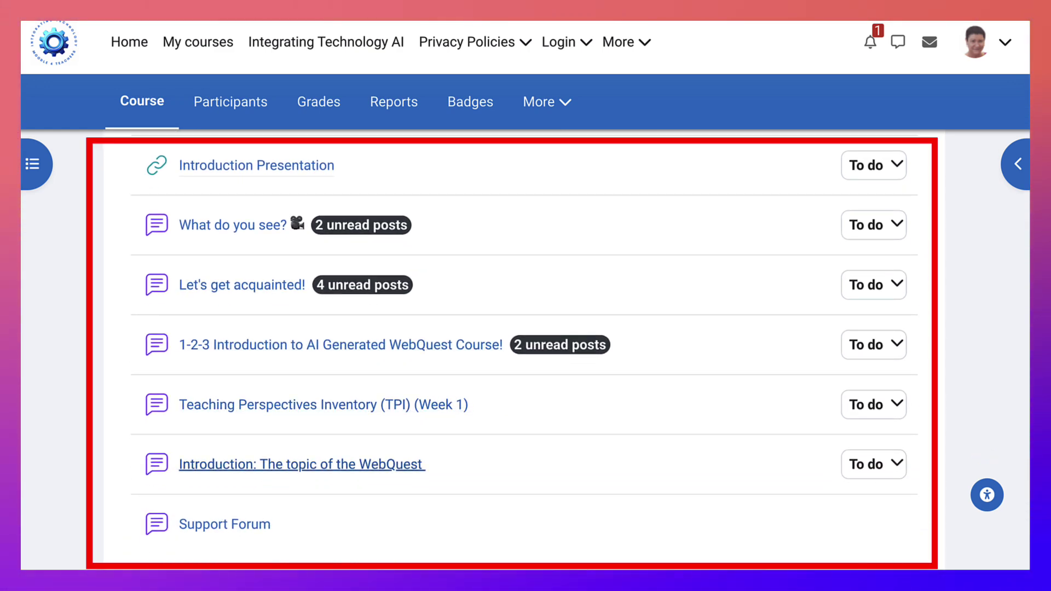
pyautogui.scroll(-2, 301, 437)
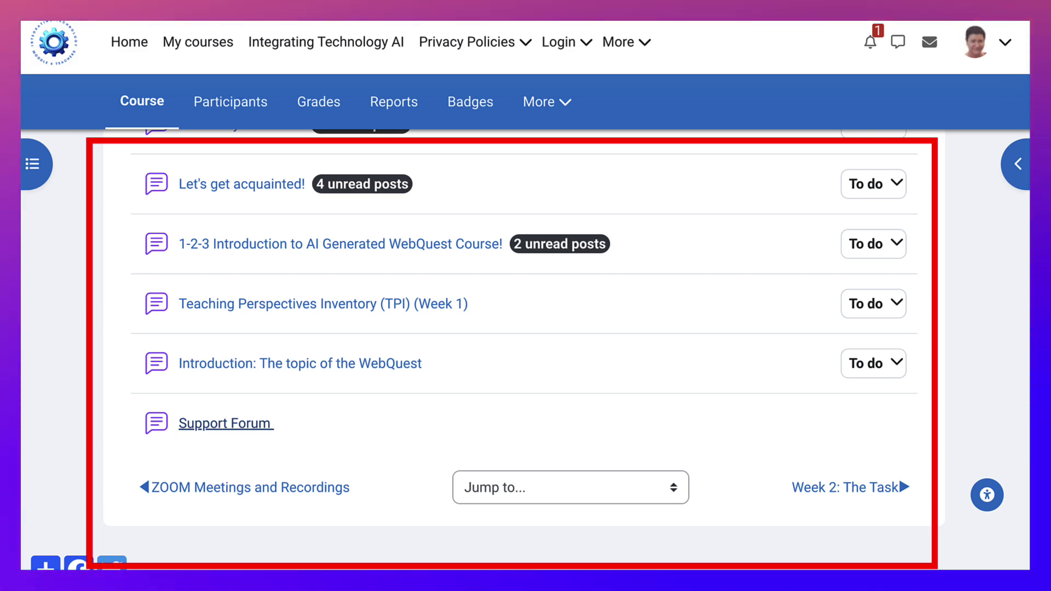
pyautogui.scroll(12, 524, 350)
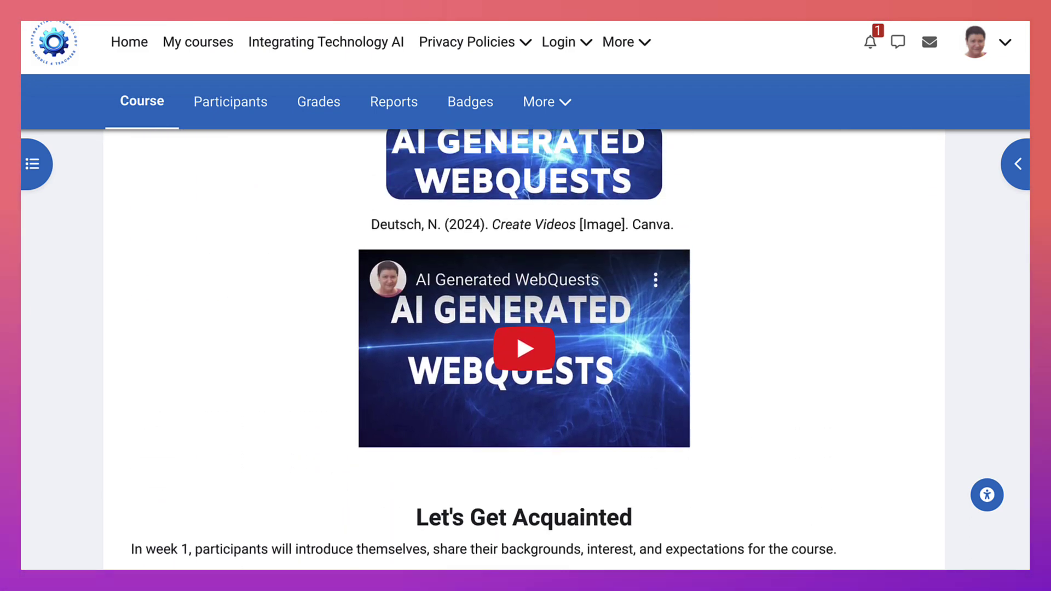
# - Open the Orientation section and check the completion requirement of the Online Moodle Course Needs Assessment Survey
pyautogui.scroll(5, 523, 350)
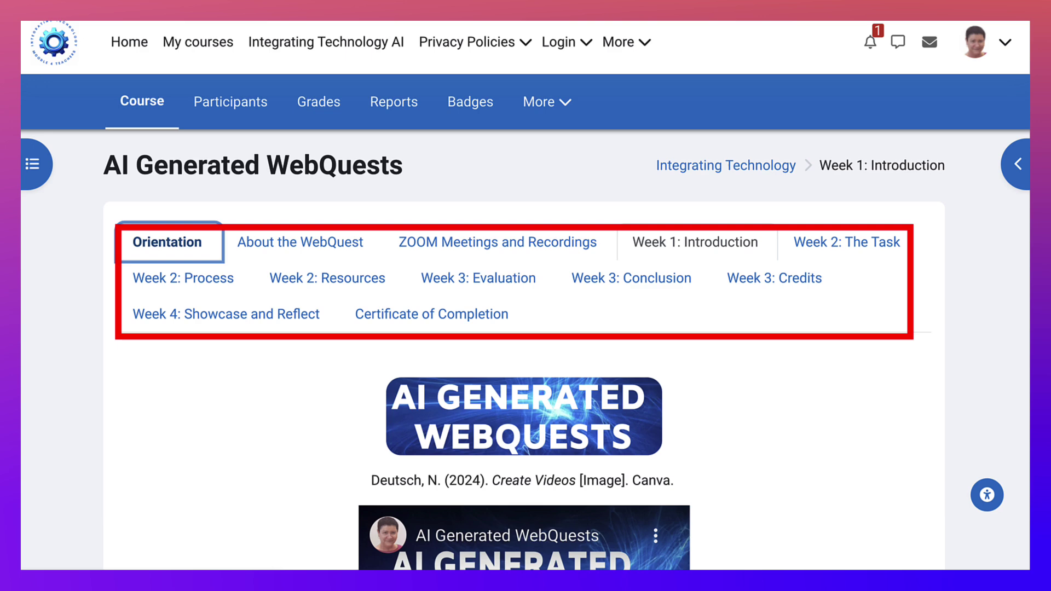
pyautogui.scroll(-3, 524, 350)
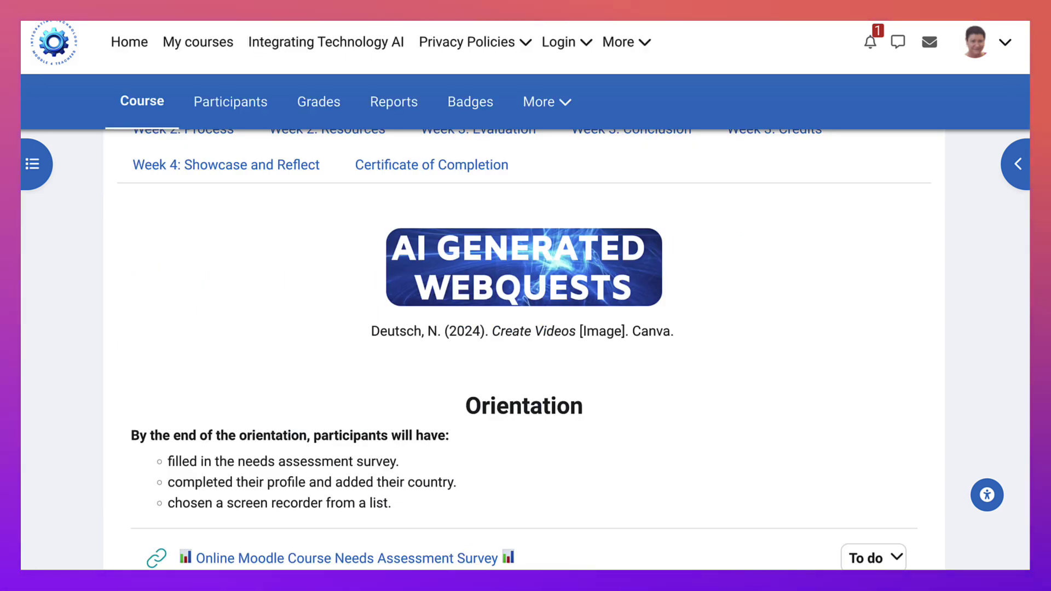
pyautogui.scroll(-4, 523, 351)
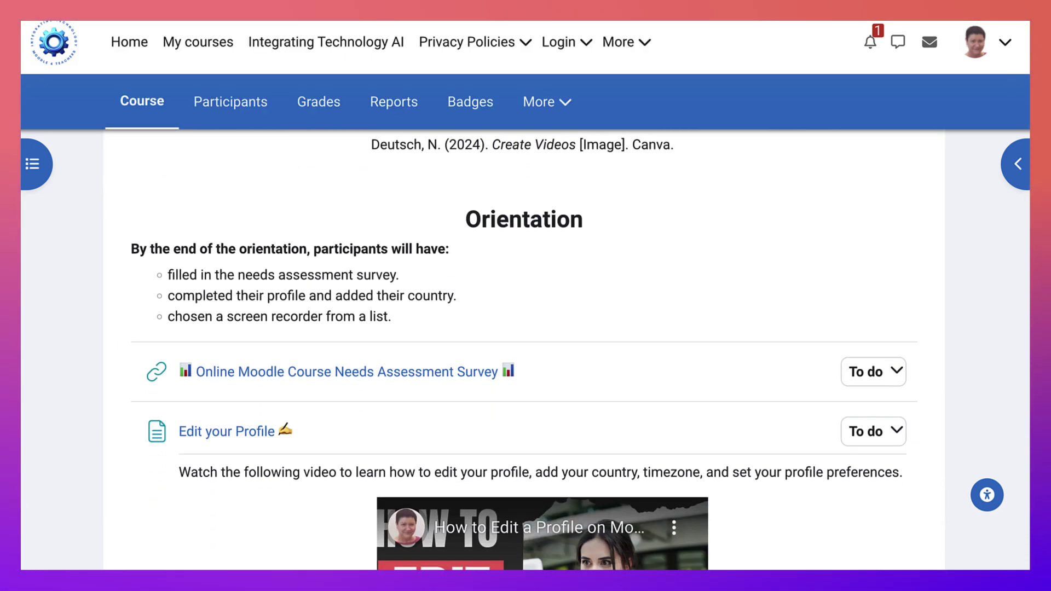
pyautogui.click(873, 340)
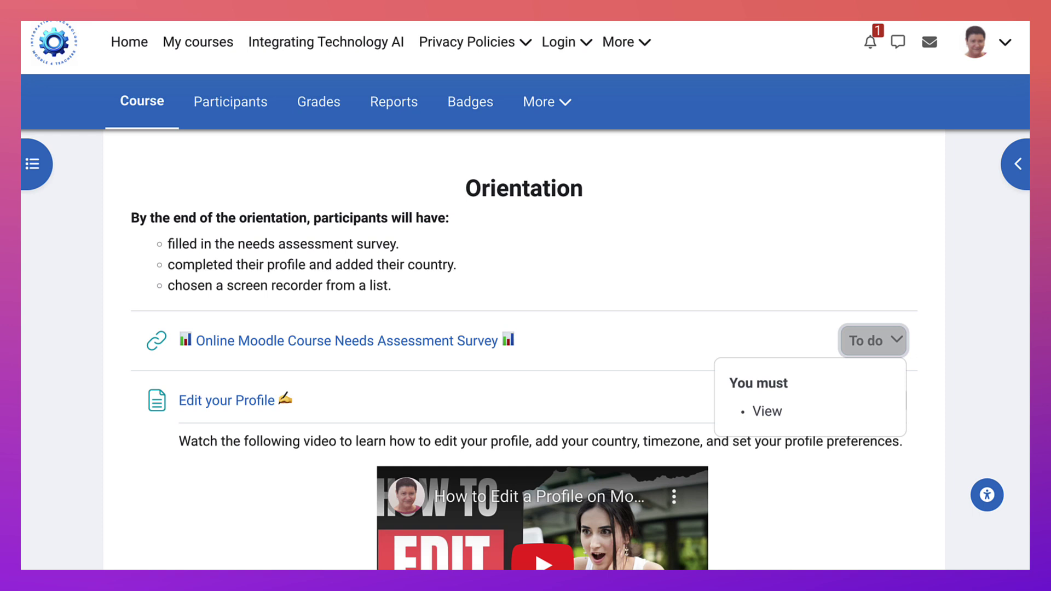
pyautogui.click(873, 340)
# - Check the completion requirement of the Choose a Screen Recorder activity and open that activity
pyautogui.scroll(-7, 524, 350)
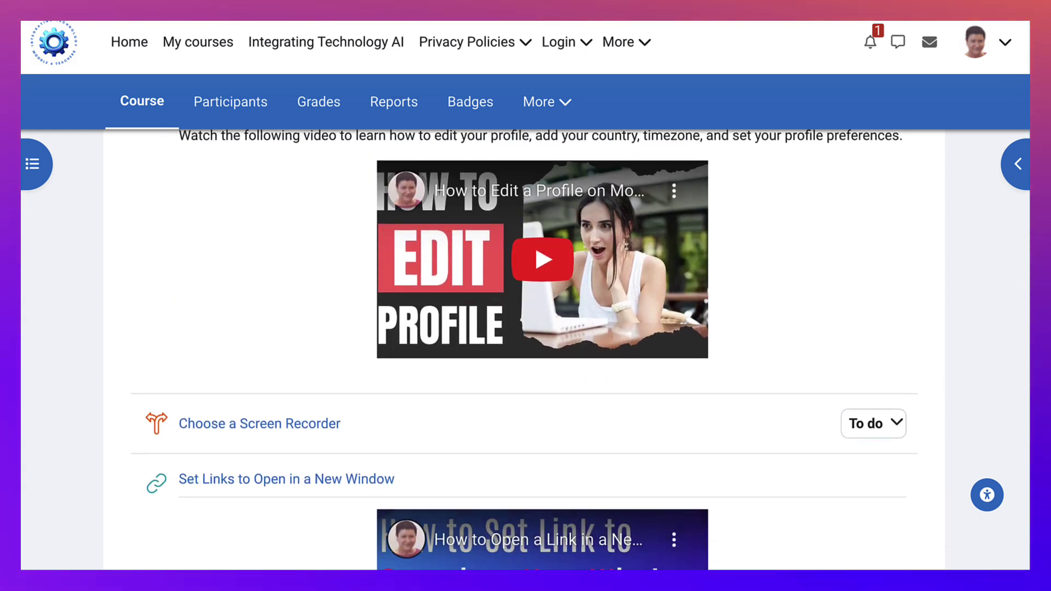
pyautogui.click(873, 359)
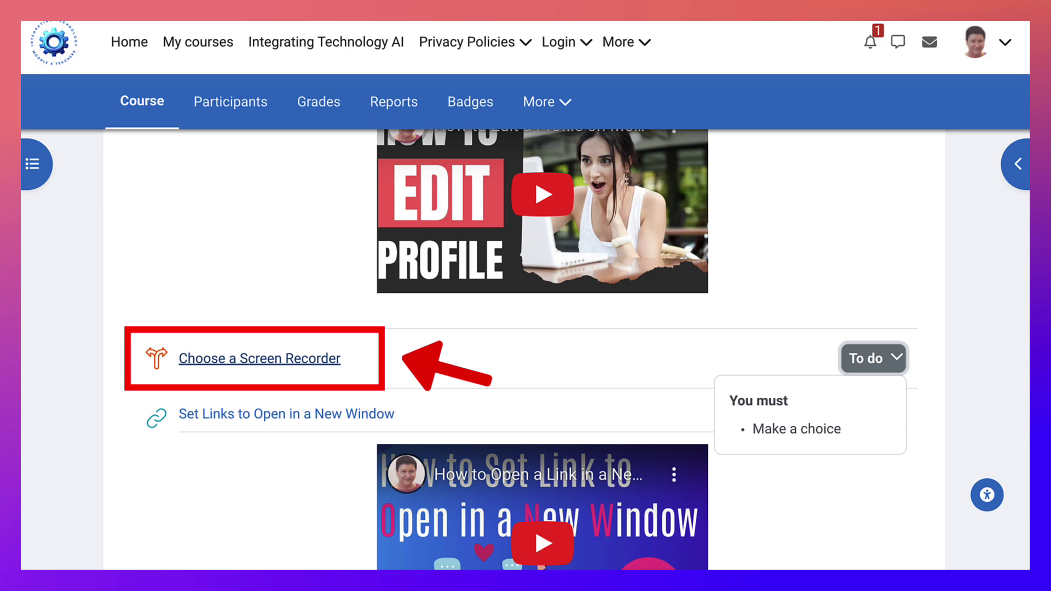
pyautogui.click(259, 358)
pyautogui.press('Return')
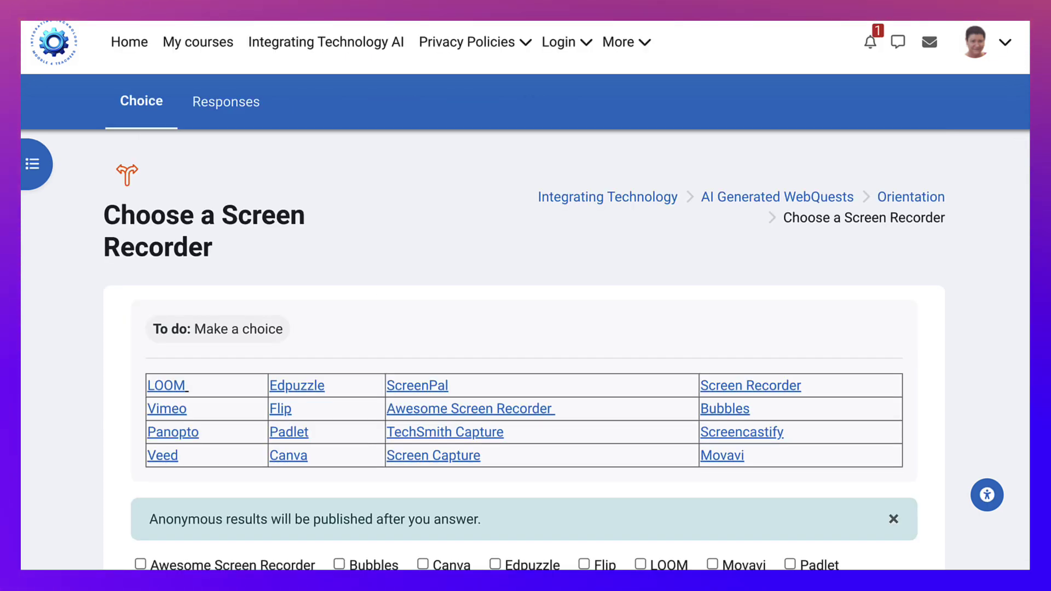
# - Review the screen recorder links and answer options on the choice page, and open the course index beside it
pyautogui.scroll(-3, 524, 350)
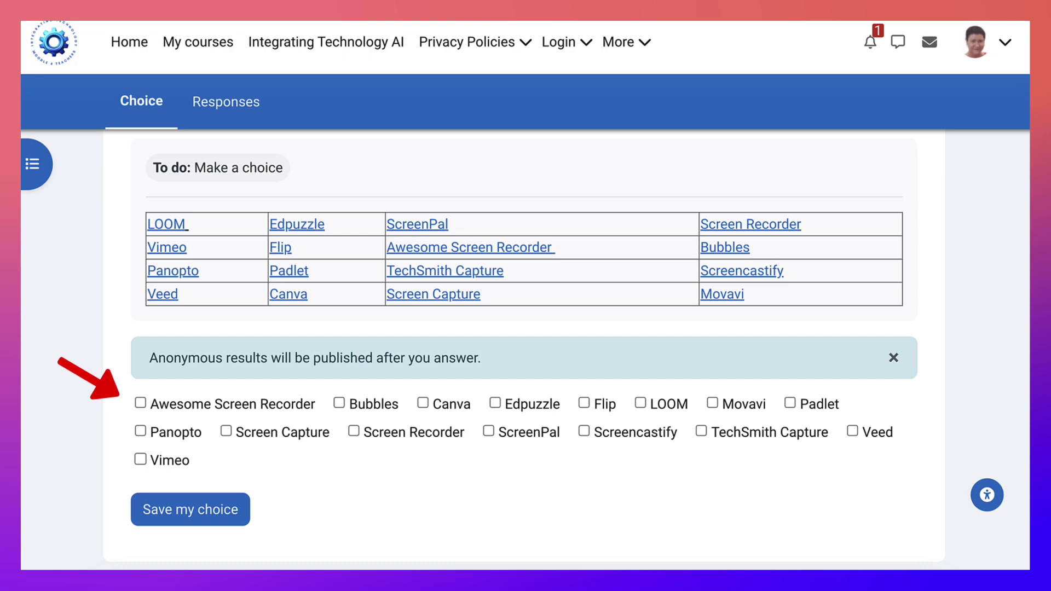
pyautogui.scroll(3, 524, 351)
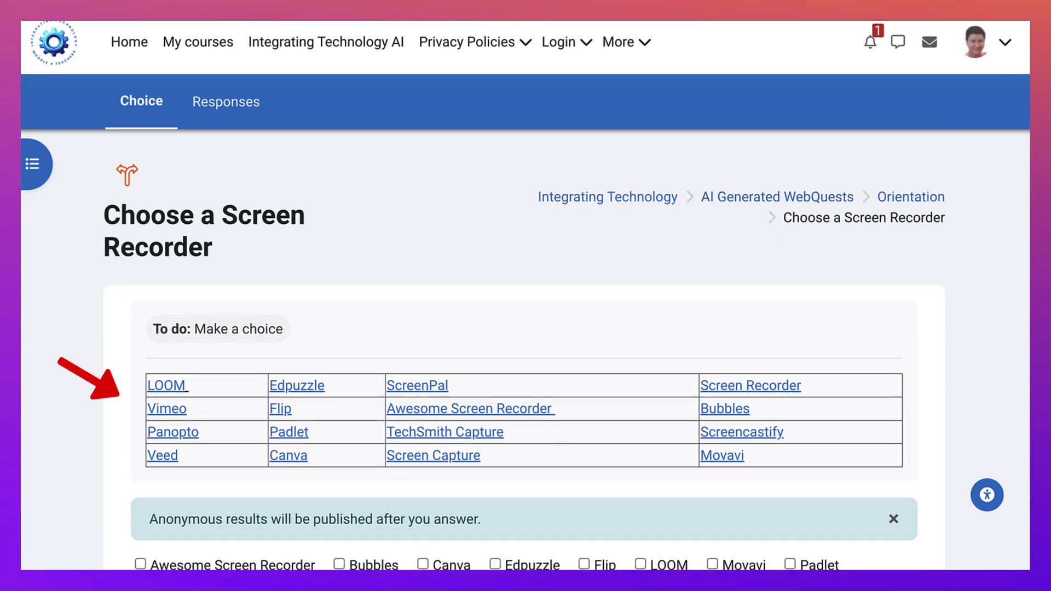
pyautogui.click(32, 163)
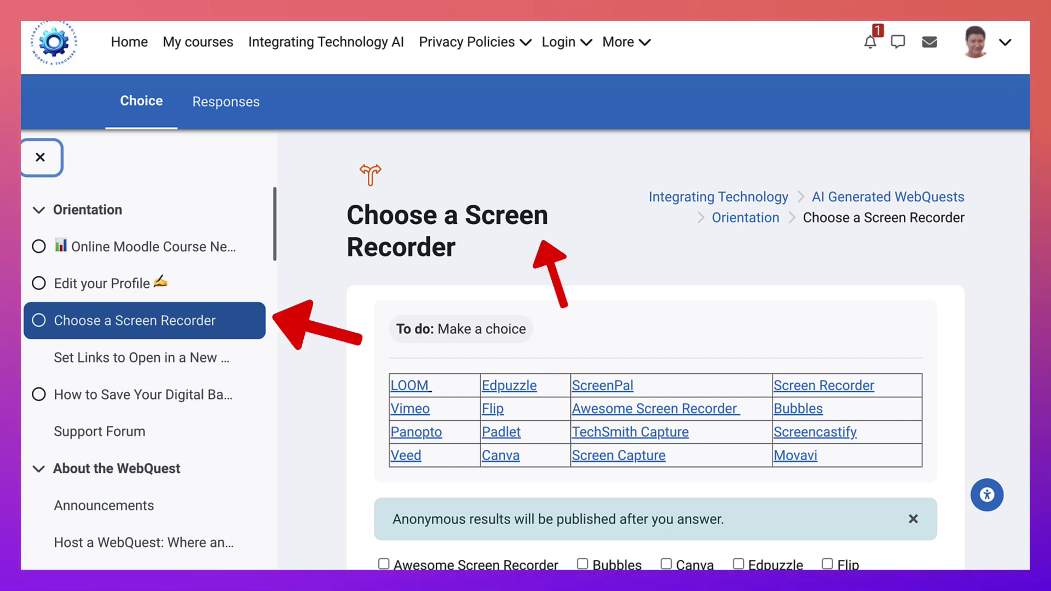
pyautogui.scroll(-1, 656, 358)
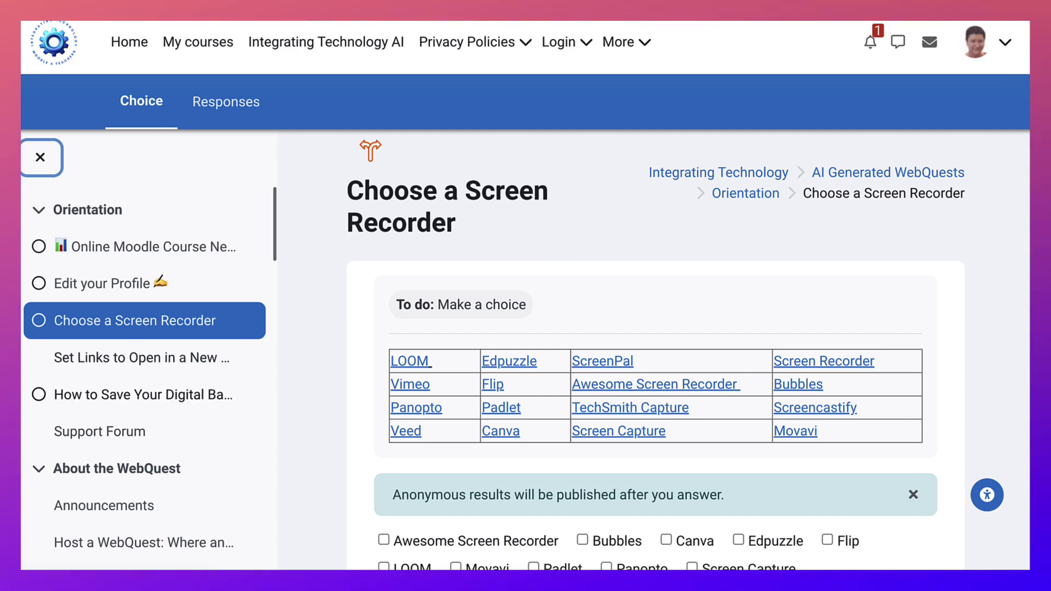
pyautogui.scroll(1, 655, 358)
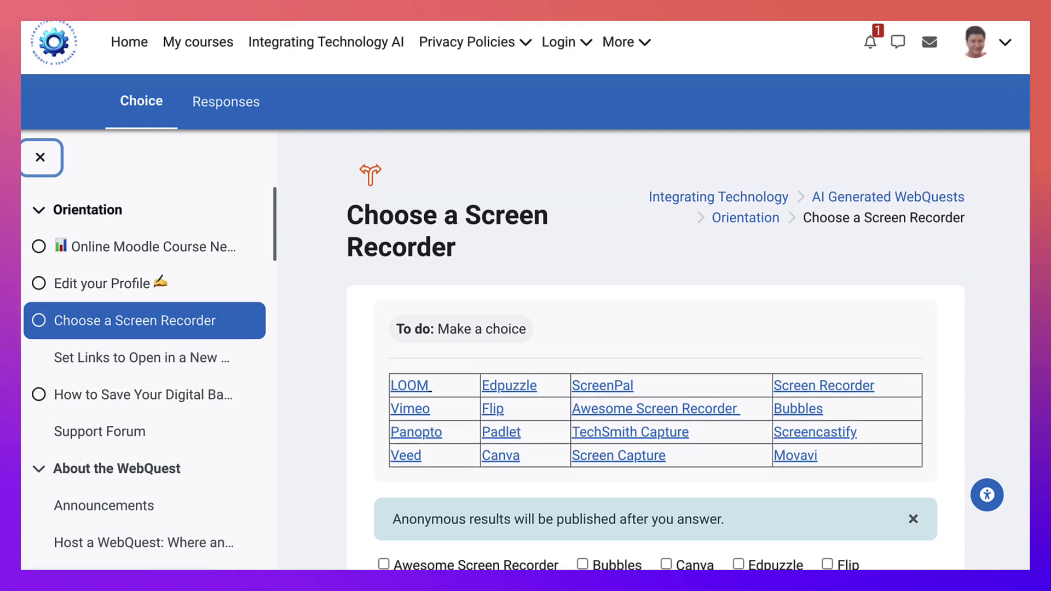
# - Return to the Orientation section, hide the course index, and review the activities down to Set Links to Open in a New Window
pyautogui.press('Tab')
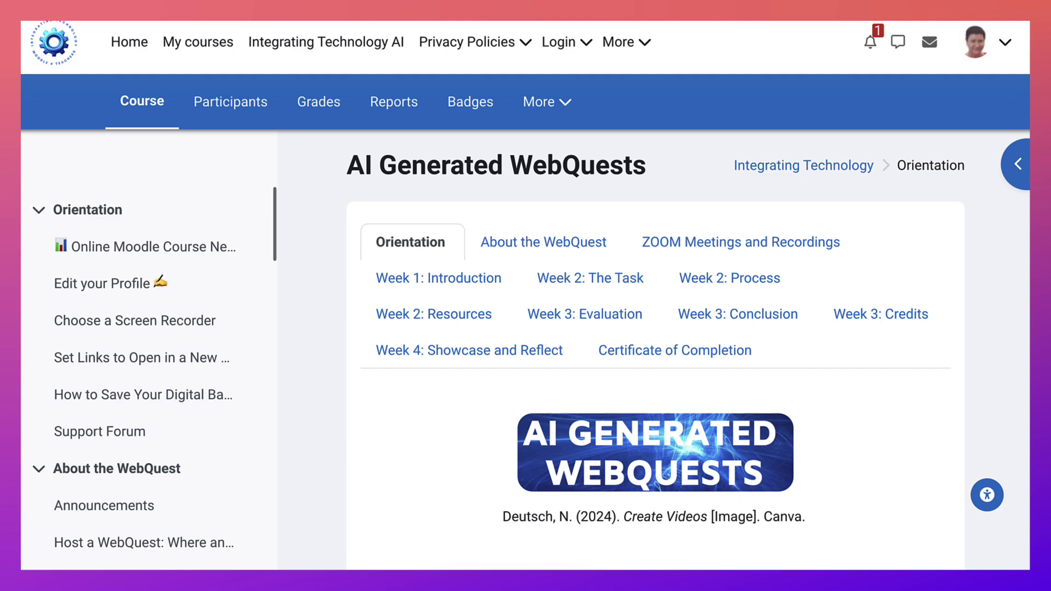
pyautogui.click(40, 157)
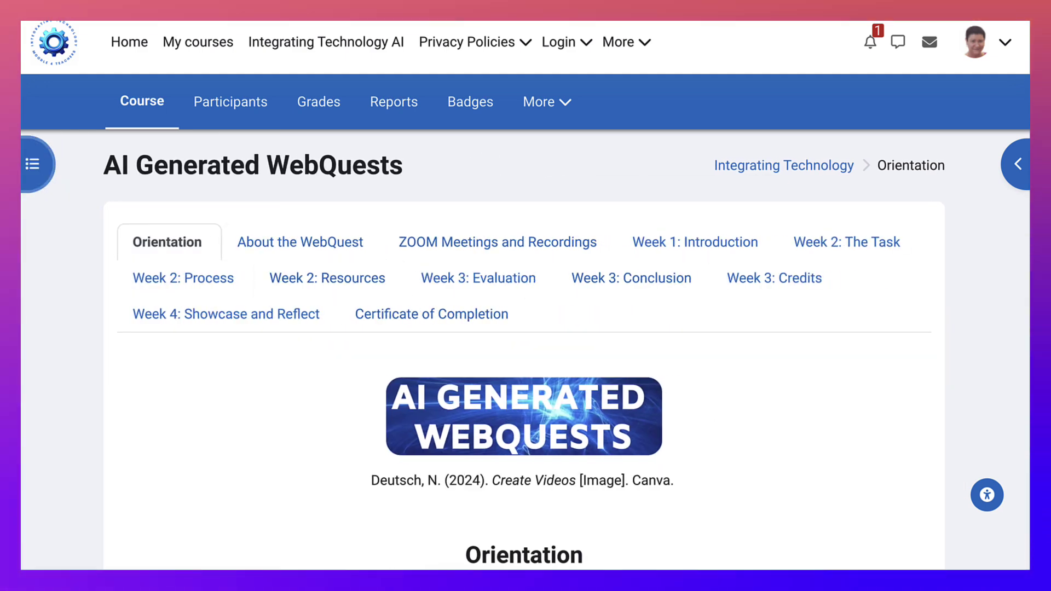
pyautogui.scroll(-9, 525, 350)
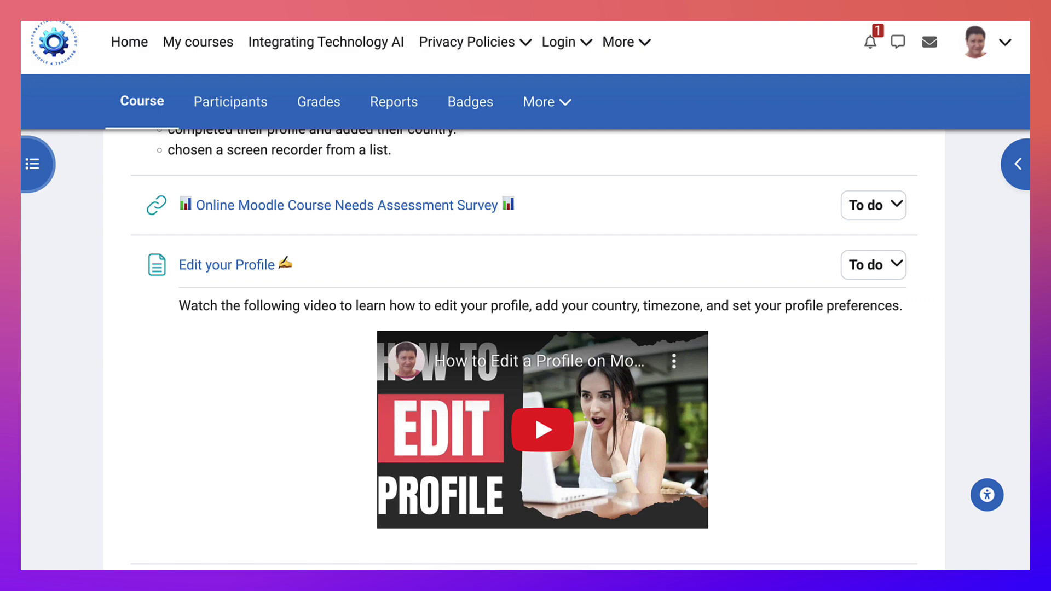
pyautogui.scroll(-7, 525, 350)
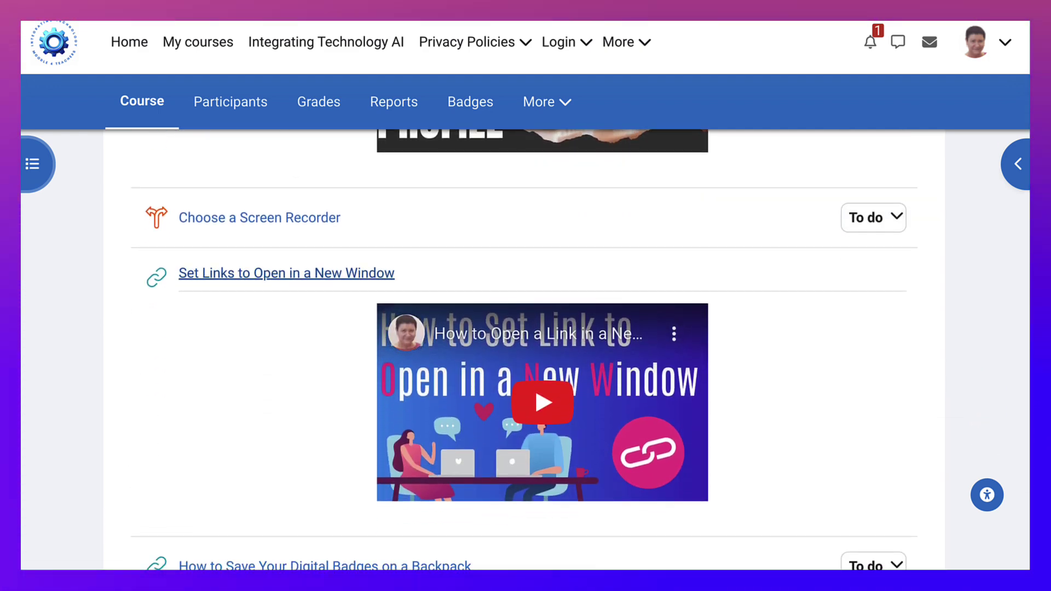
pyautogui.scroll(-3, 525, 350)
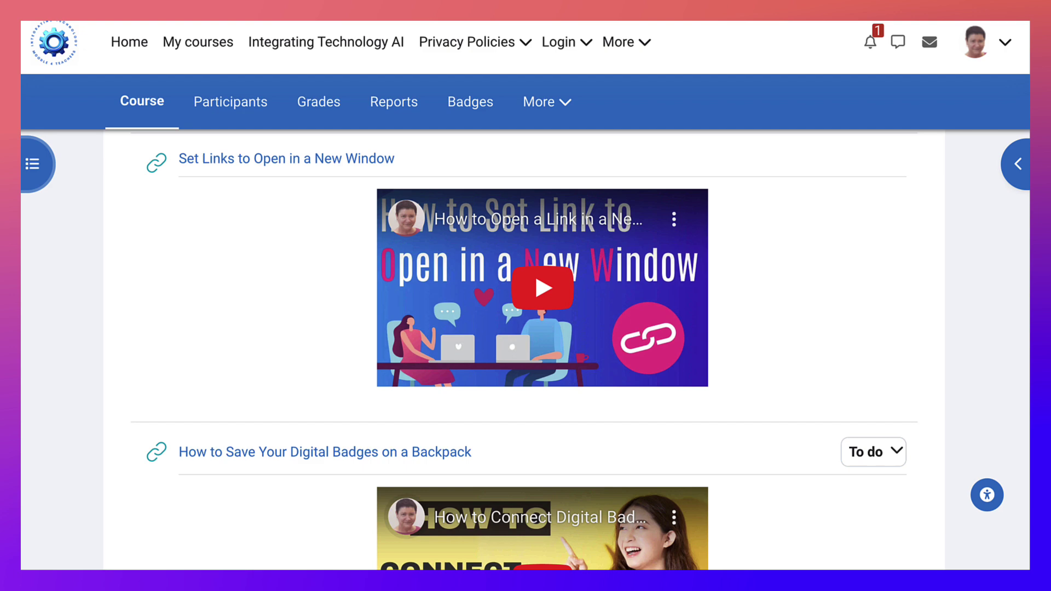
# - Check the completion requirement of How to Save Your Digital Badges on a Backpack and view the rest of the Orientation section
pyautogui.scroll(-1, 524, 350)
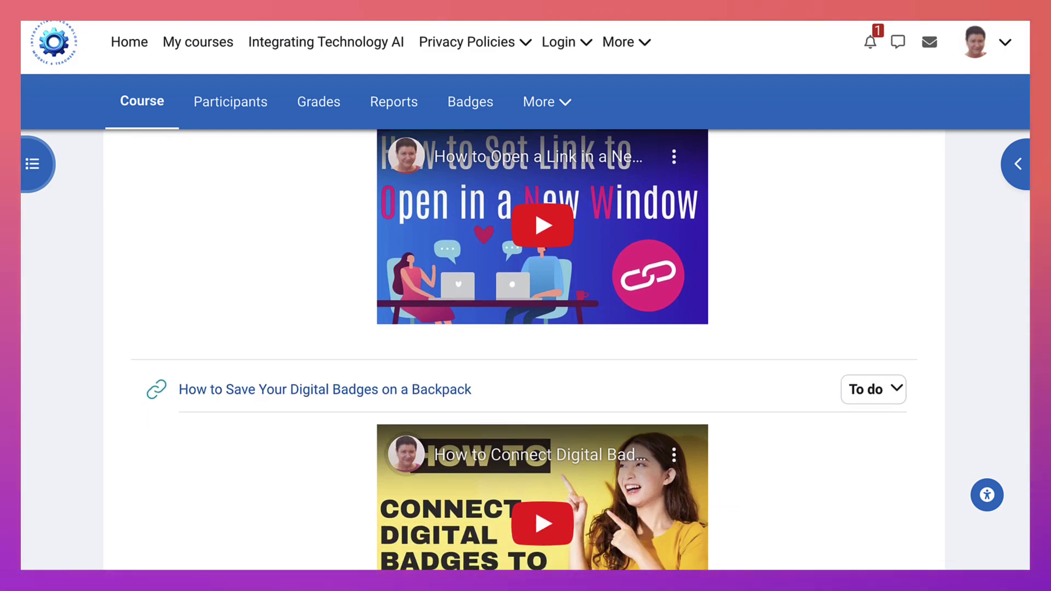
pyautogui.click(873, 391)
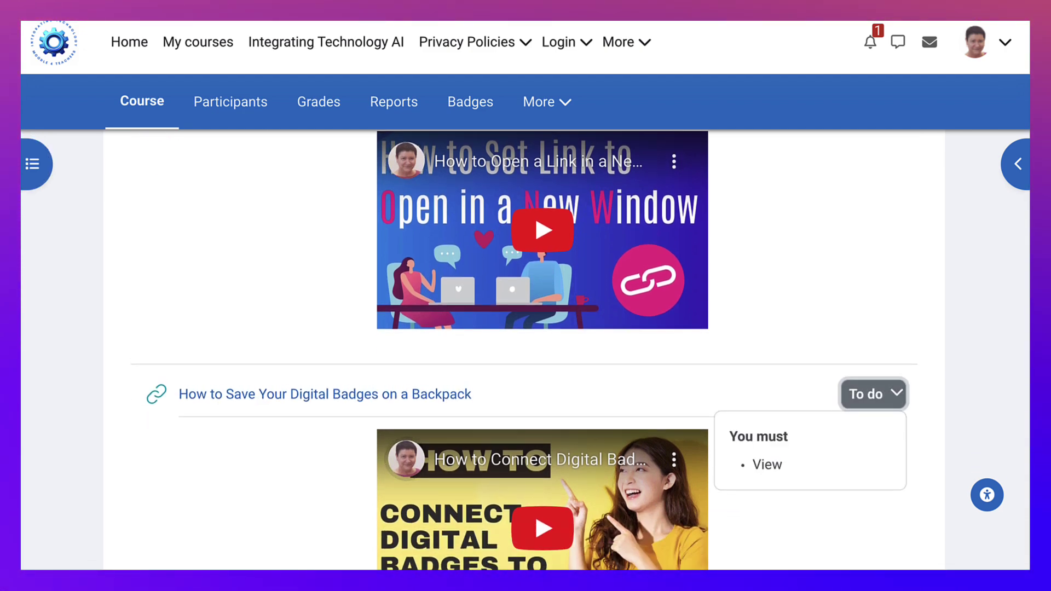
pyautogui.scroll(-5, 525, 350)
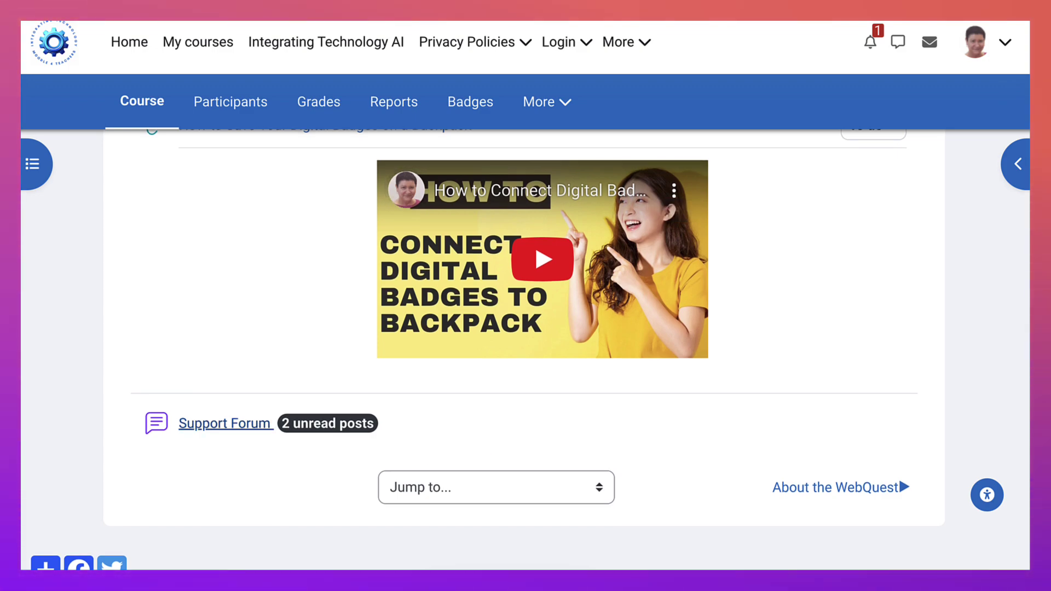
# - Open the About the WebQuest section and read its introduction and the start of the Host a WebQuest: Where and Why? description
pyautogui.scroll(15, 525, 350)
pyautogui.scroll(5, 524, 350)
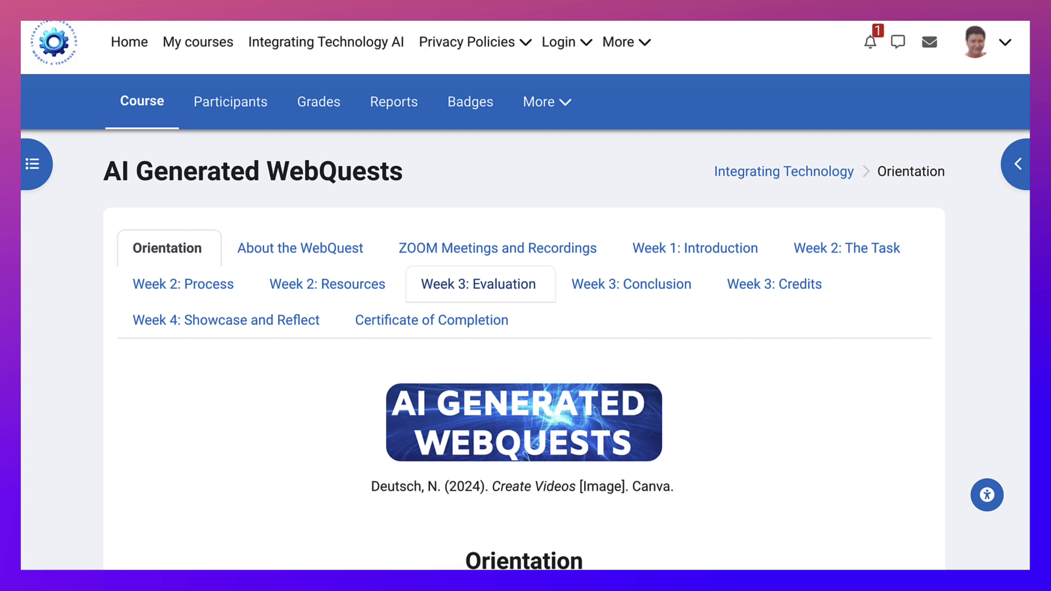
pyautogui.click(301, 241)
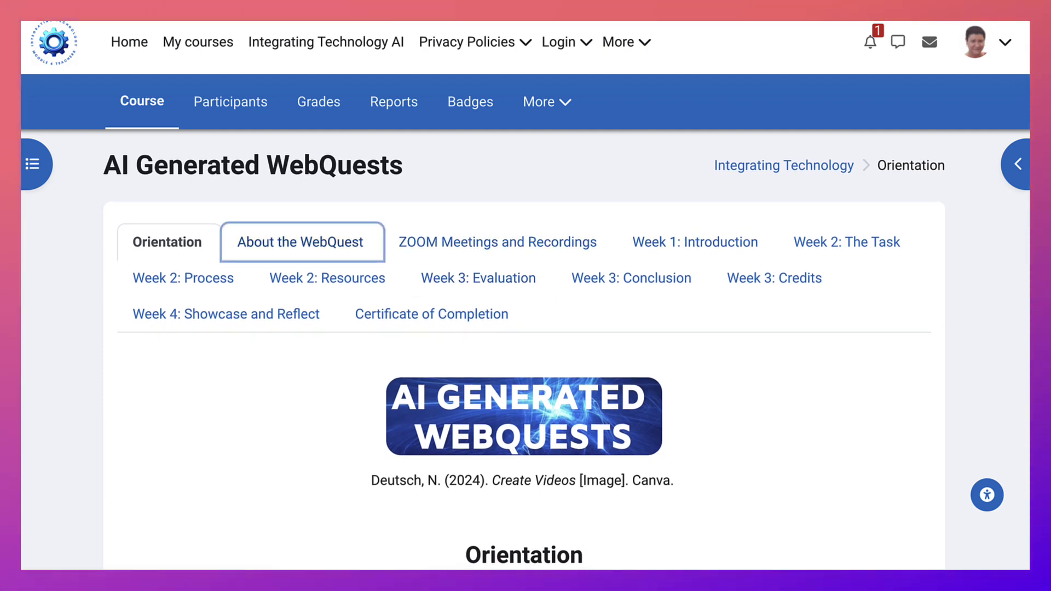
pyautogui.scroll(-9, 524, 350)
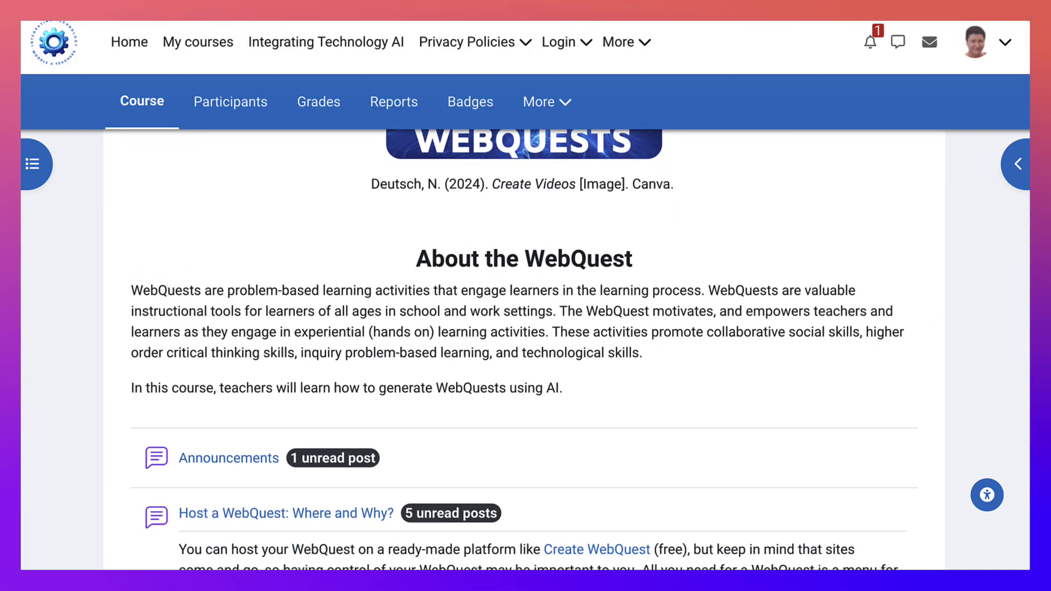
pyautogui.scroll(-1, 524, 351)
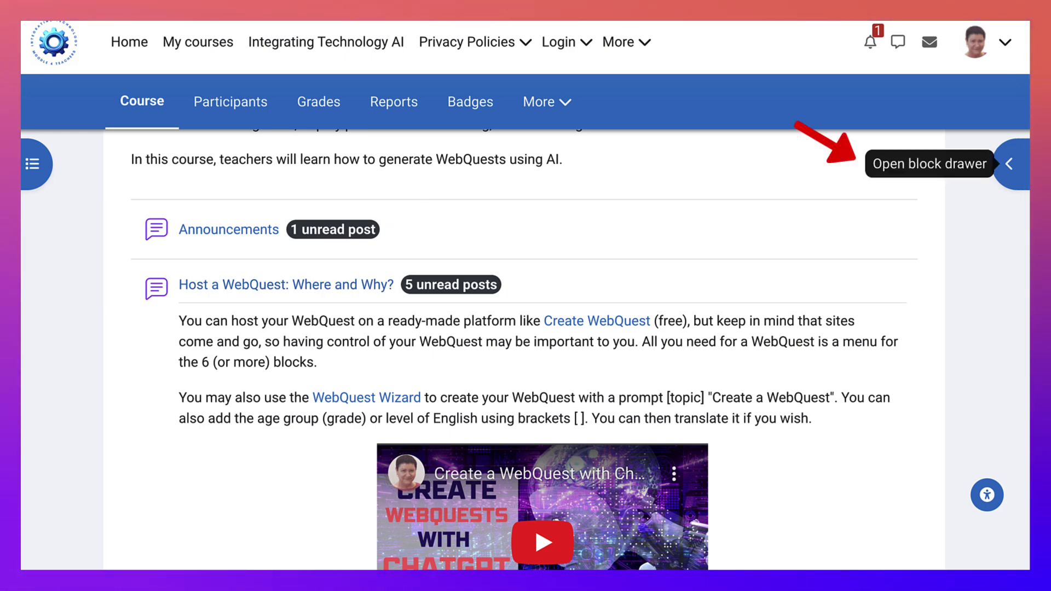
# - Open the block drawer and review its blocks from Latest announcements through Upcoming events and Activities to Latest badges
pyautogui.click(1017, 163)
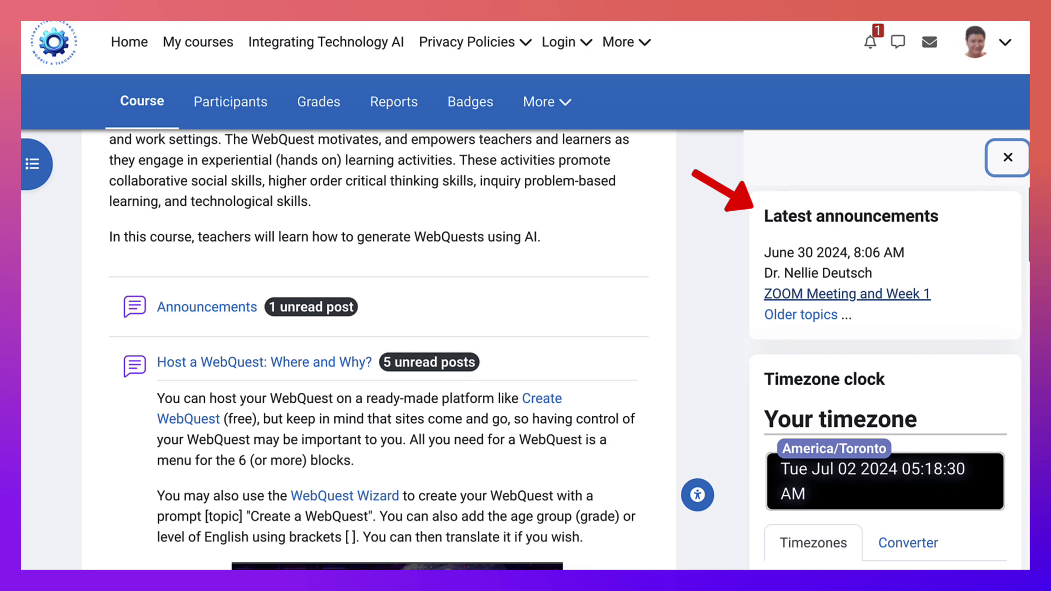
pyautogui.scroll(-5, 888, 373)
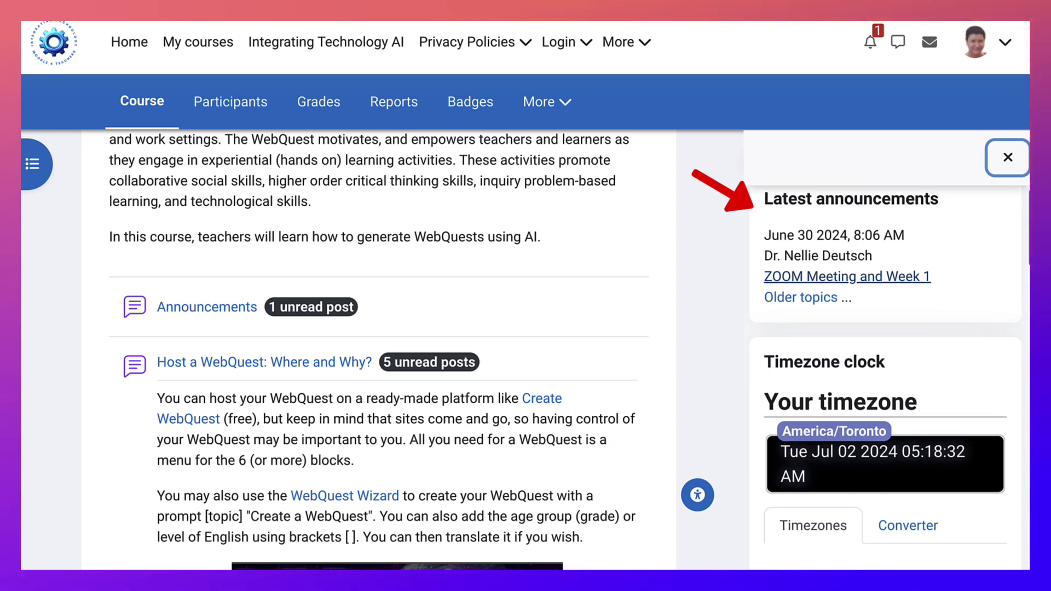
pyautogui.scroll(-2, 888, 374)
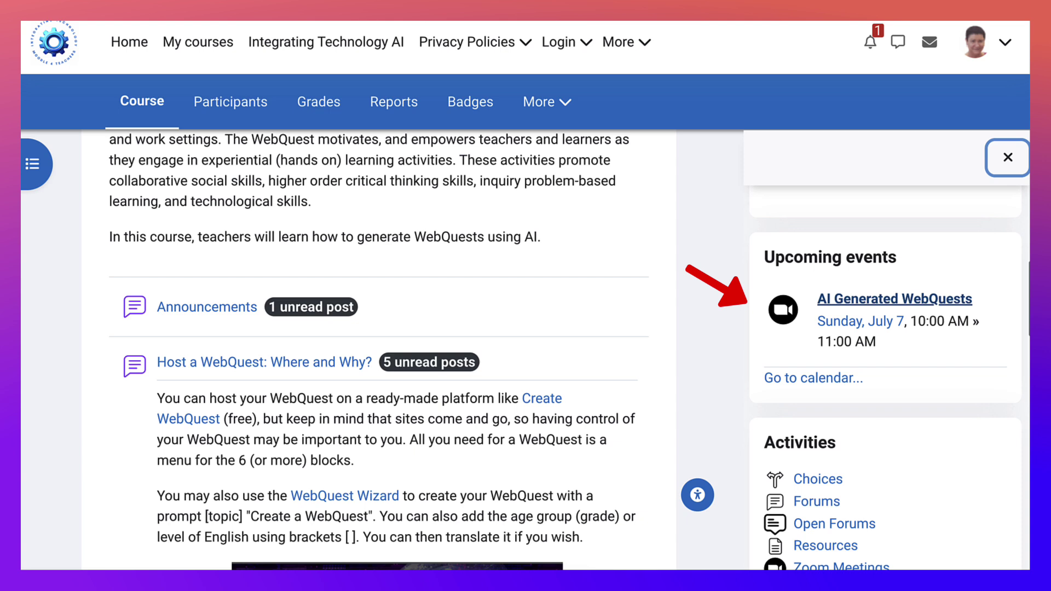
pyautogui.scroll(-2, 832, 350)
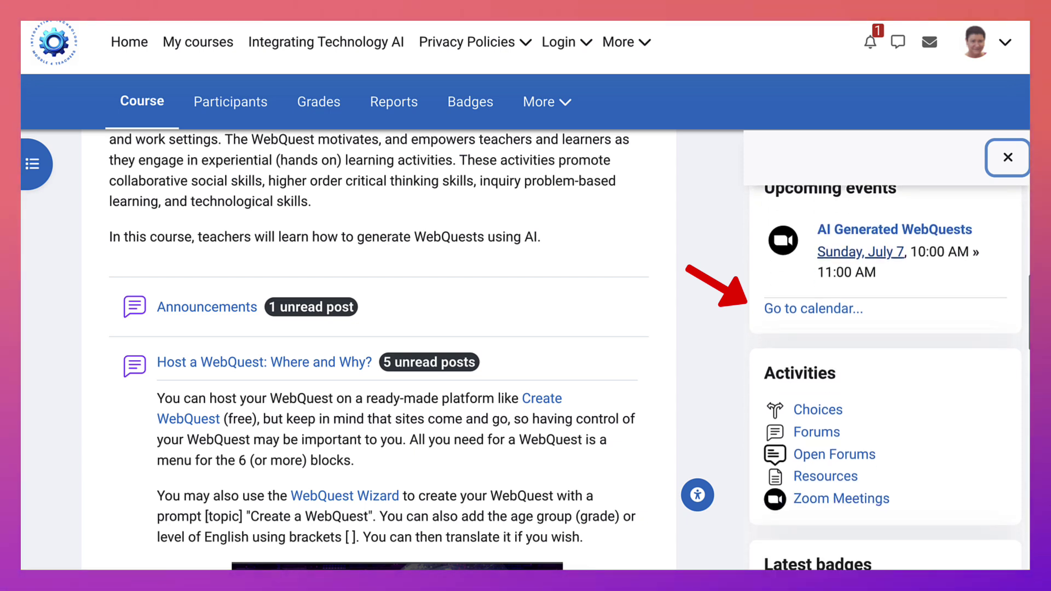
pyautogui.scroll(-3, 885, 378)
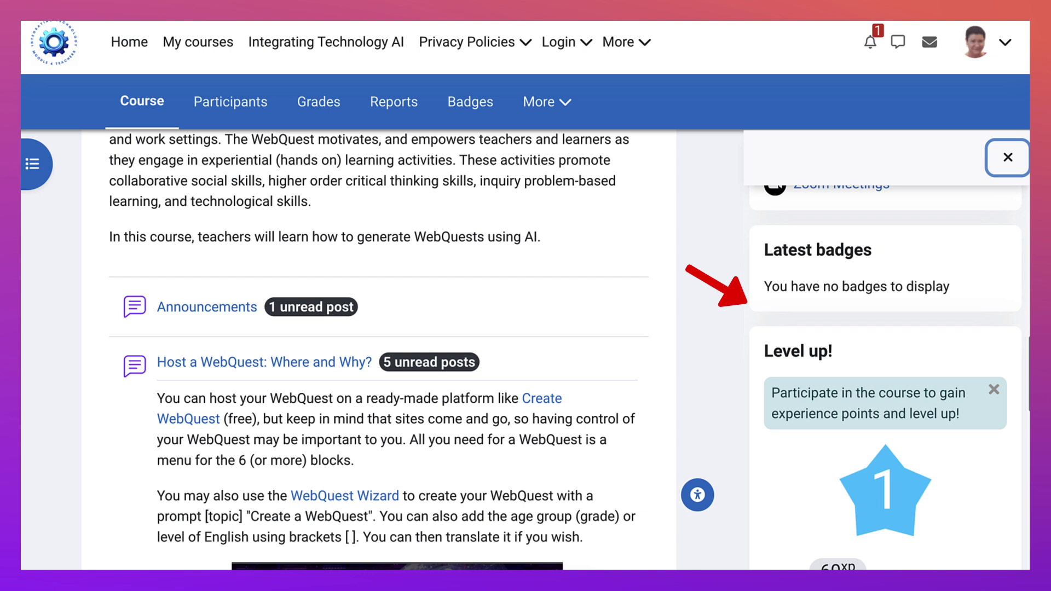
# - Review the experience points, ranking and recent rewards in the Level up! block
pyautogui.scroll(-3, 885, 377)
pyautogui.scroll(-1, 885, 377)
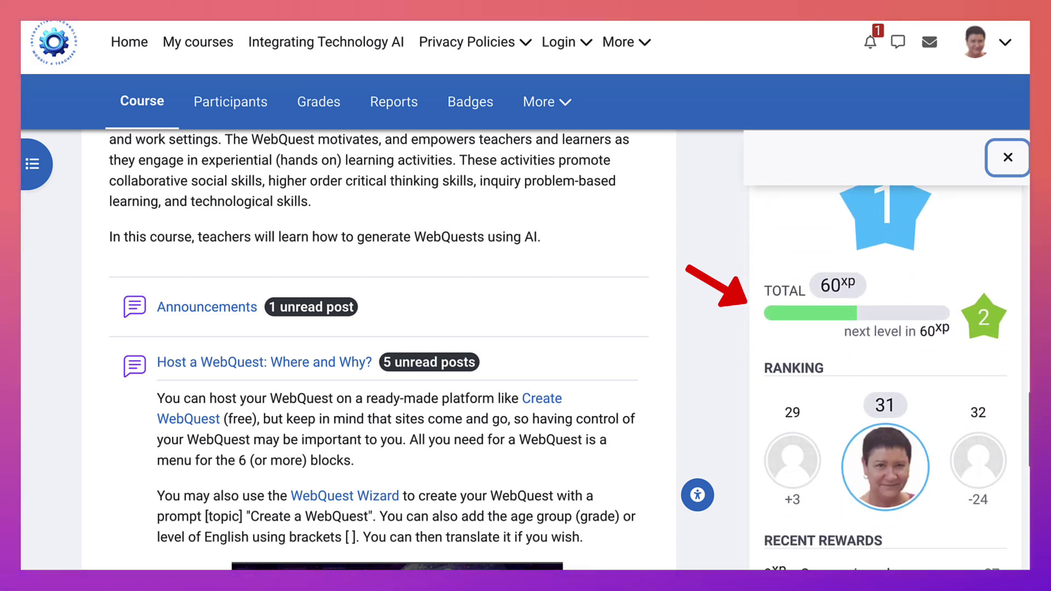
pyautogui.scroll(1, 885, 378)
pyautogui.scroll(-3, 884, 378)
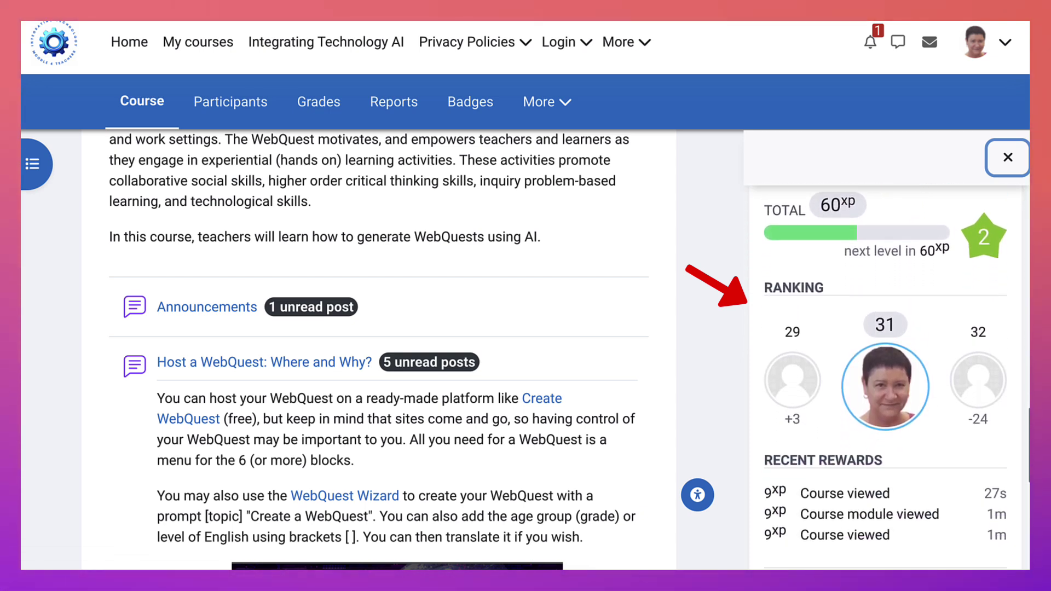
# - Inspect individual activity statuses on the Completion Progress bar, and close the block drawer
pyautogui.scroll(-6, 885, 378)
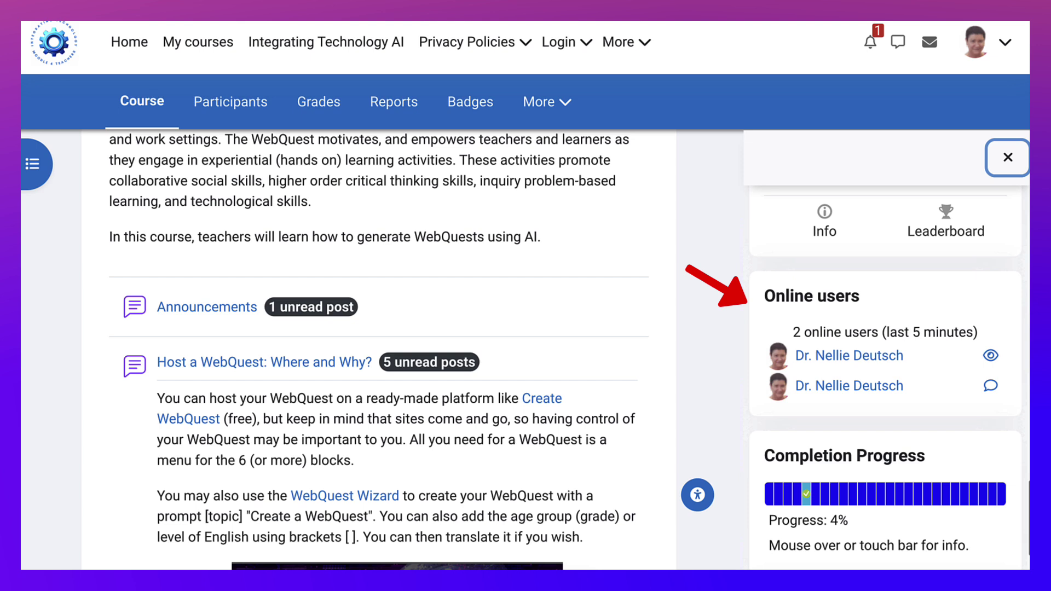
pyautogui.scroll(-1, 848, 236)
pyautogui.scroll(-1, 849, 334)
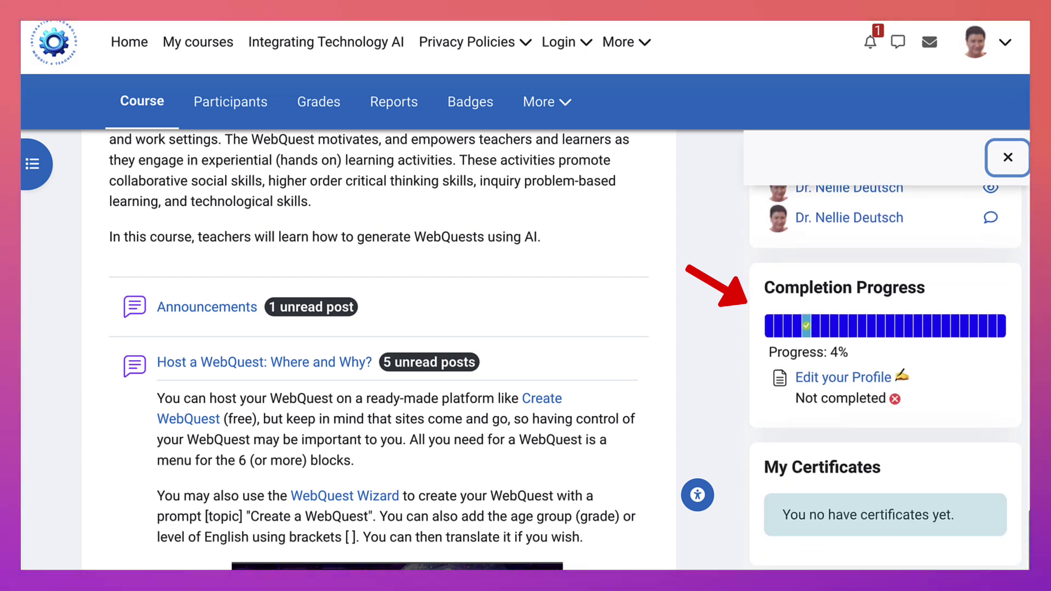
pyautogui.moveTo(777, 325)
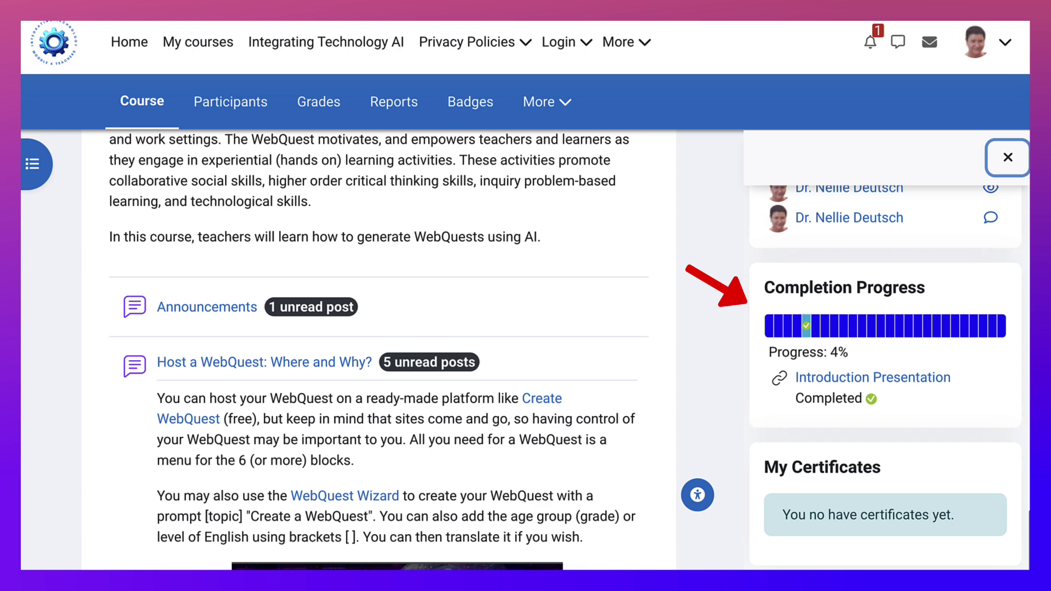
pyautogui.scroll(5, 885, 378)
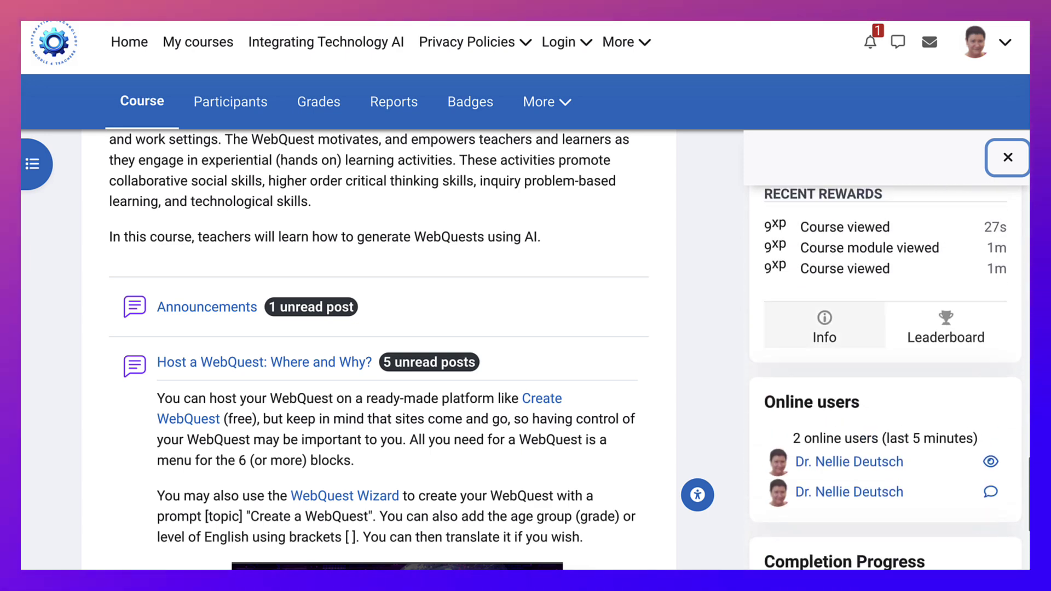
pyautogui.scroll(10, 378, 350)
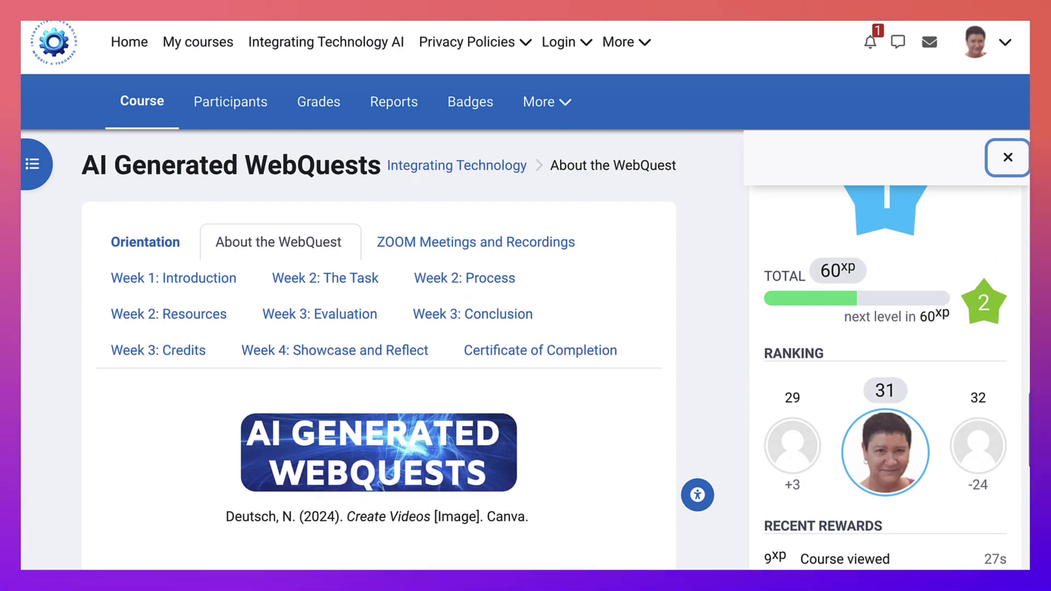
pyautogui.click(1007, 158)
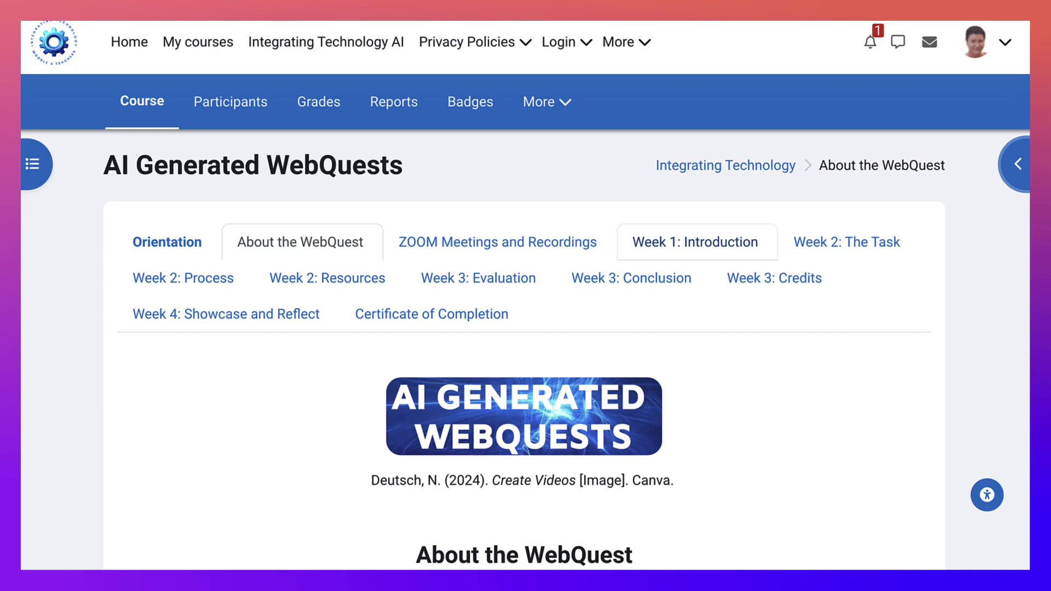
# - Review the Host a WebQuest: Where and Why? description, including its video, free hosting locations table and template link
pyautogui.scroll(-8, 524, 350)
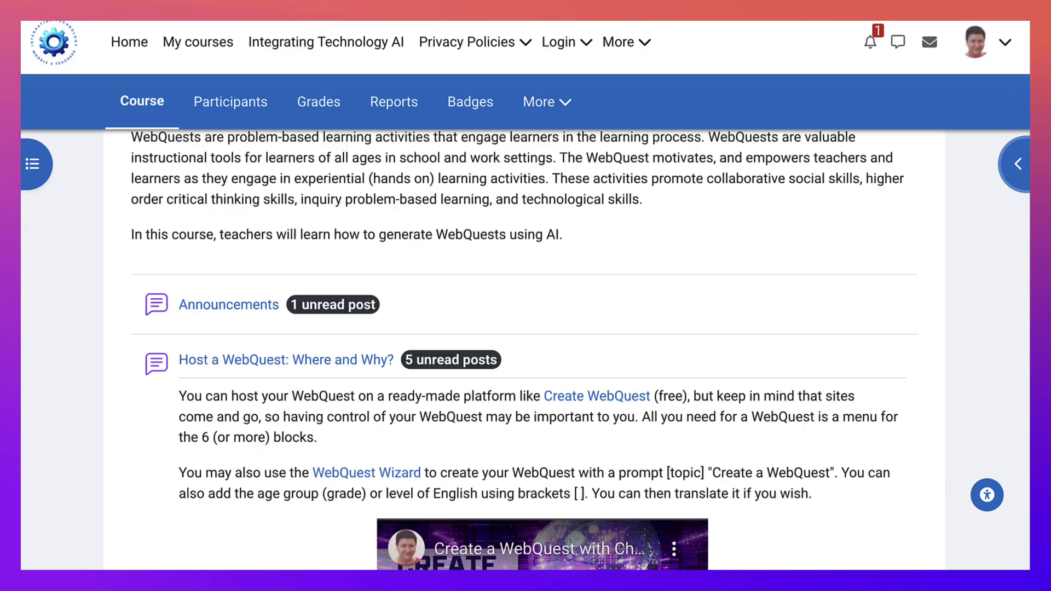
pyautogui.scroll(-2, 287, 299)
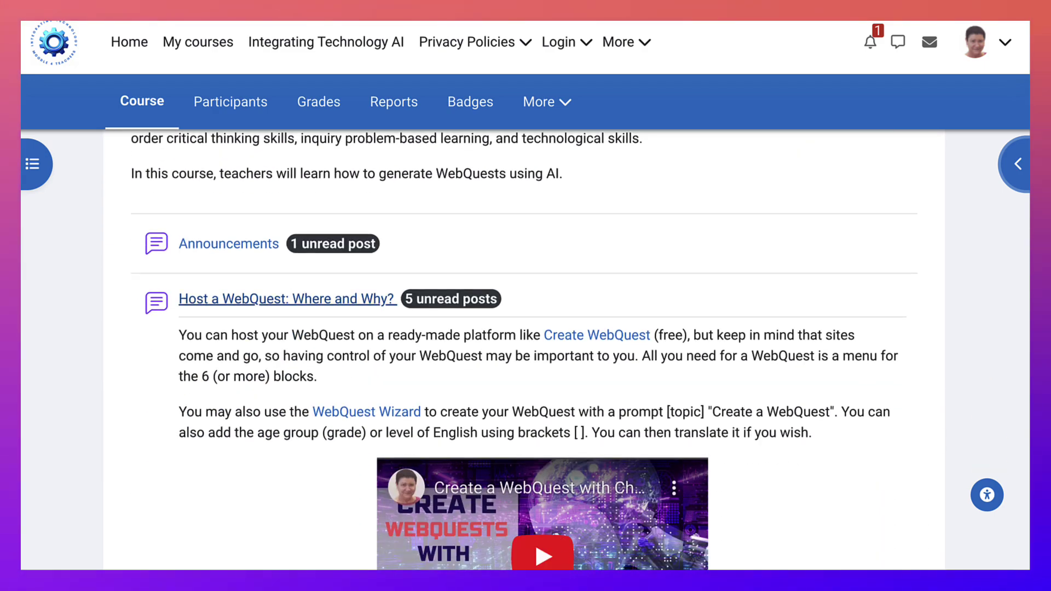
pyautogui.scroll(-4, 534, 403)
pyautogui.scroll(7, 535, 403)
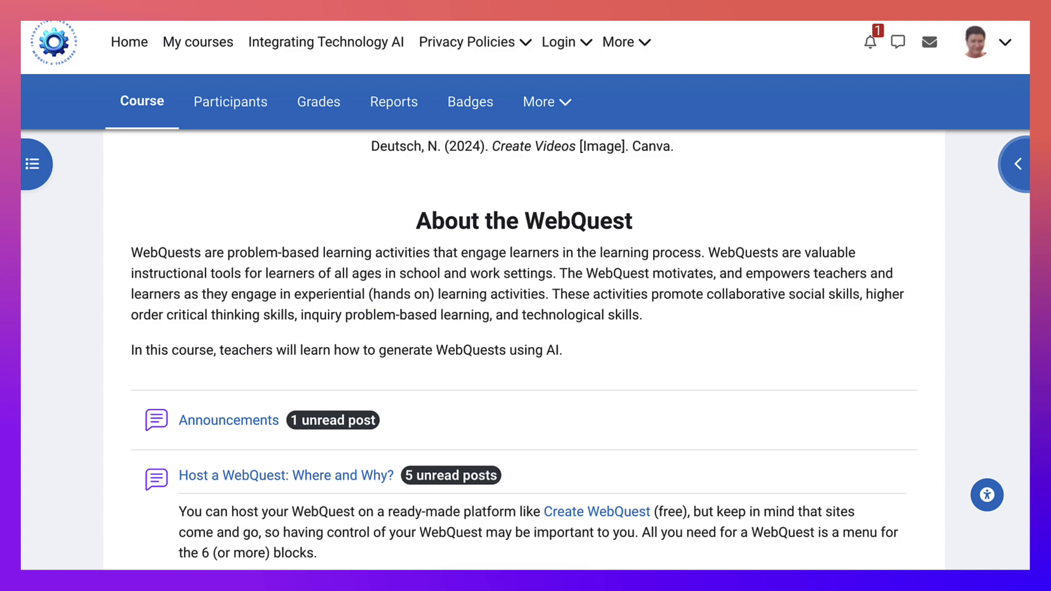
pyautogui.scroll(-7, 534, 403)
pyautogui.scroll(-2, 524, 350)
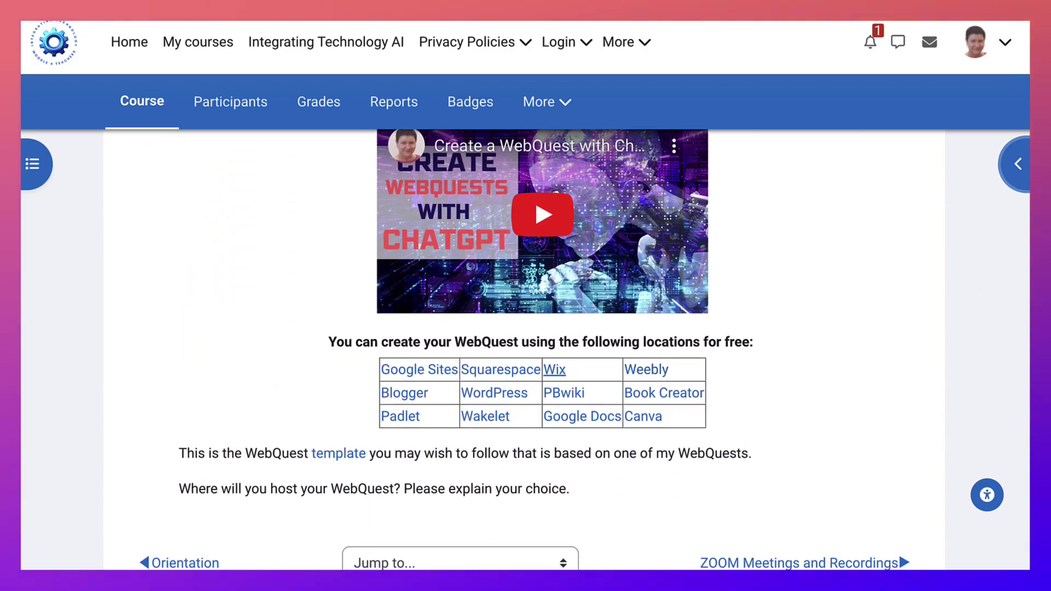
pyautogui.scroll(15, 524, 350)
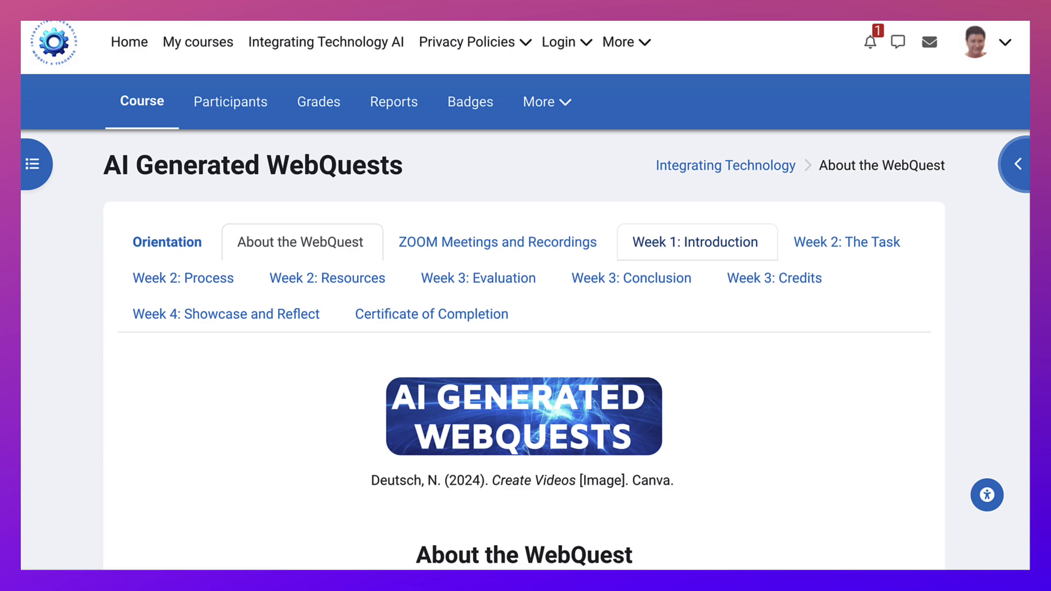
# - Open the ZOOM Meetings and Recordings section and review its contents down to the Recording of Week 1
pyautogui.click(499, 242)
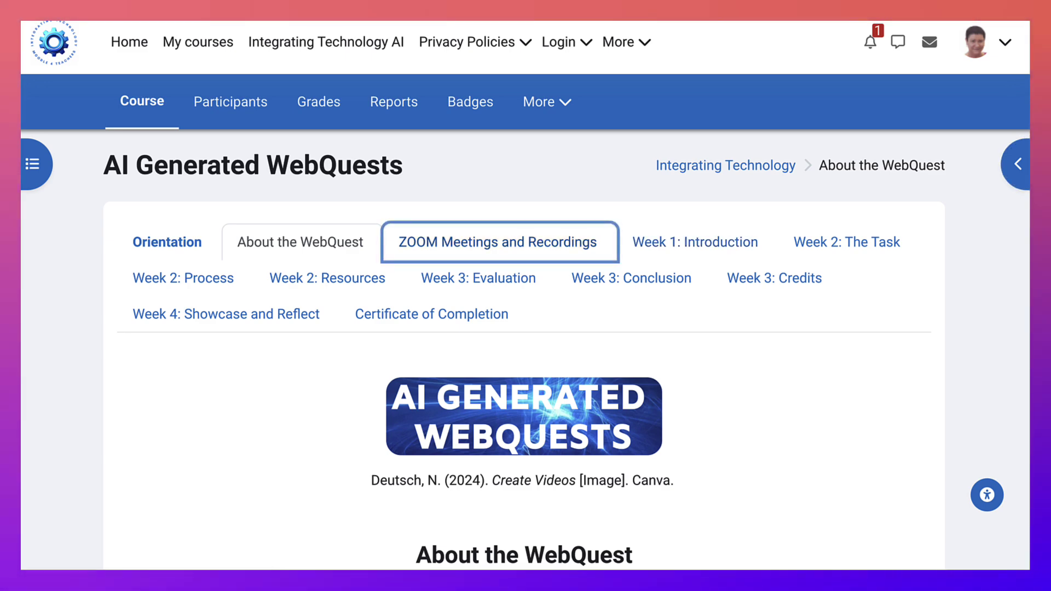
pyautogui.scroll(-10, 524, 351)
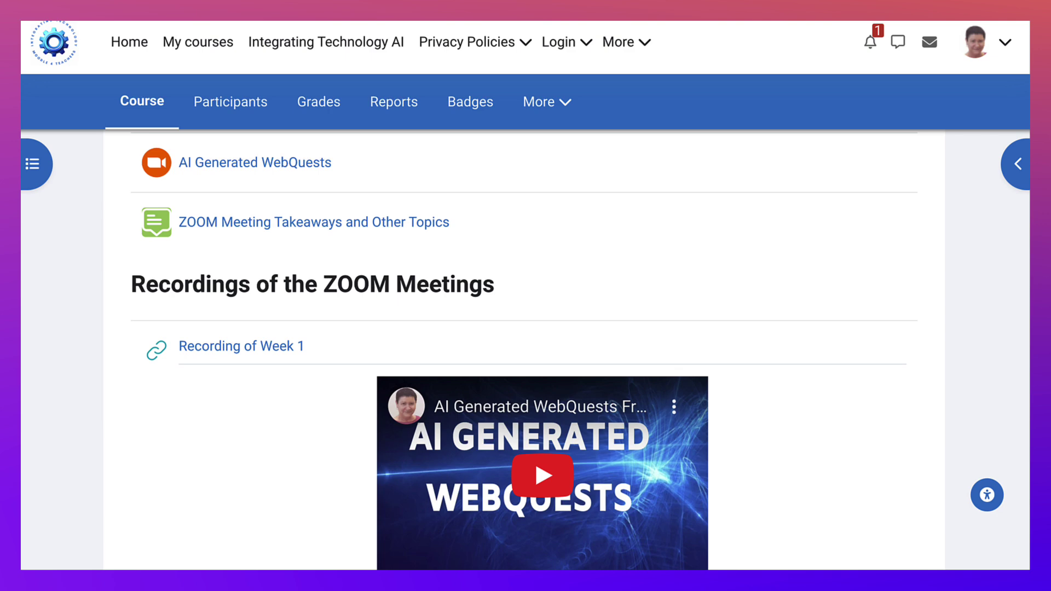
pyautogui.scroll(-3, 525, 350)
pyautogui.scroll(-2, 524, 350)
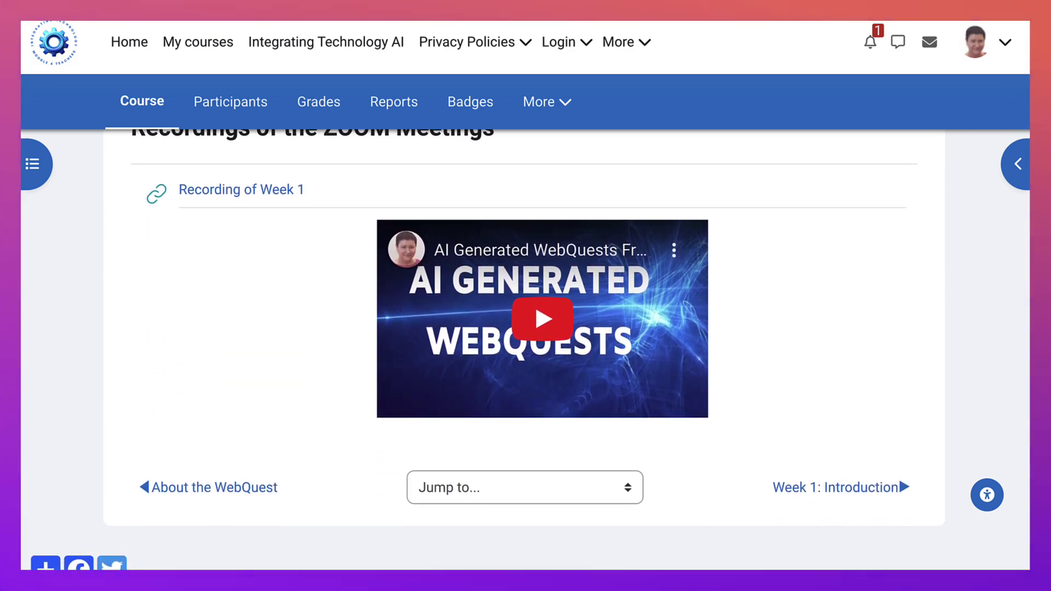
# - Return to the Live Online ZOOM Meetings activities and open the ZOOM Meeting Takeaways and Other Topics forum
pyautogui.scroll(5, 524, 350)
pyautogui.scroll(2, 524, 350)
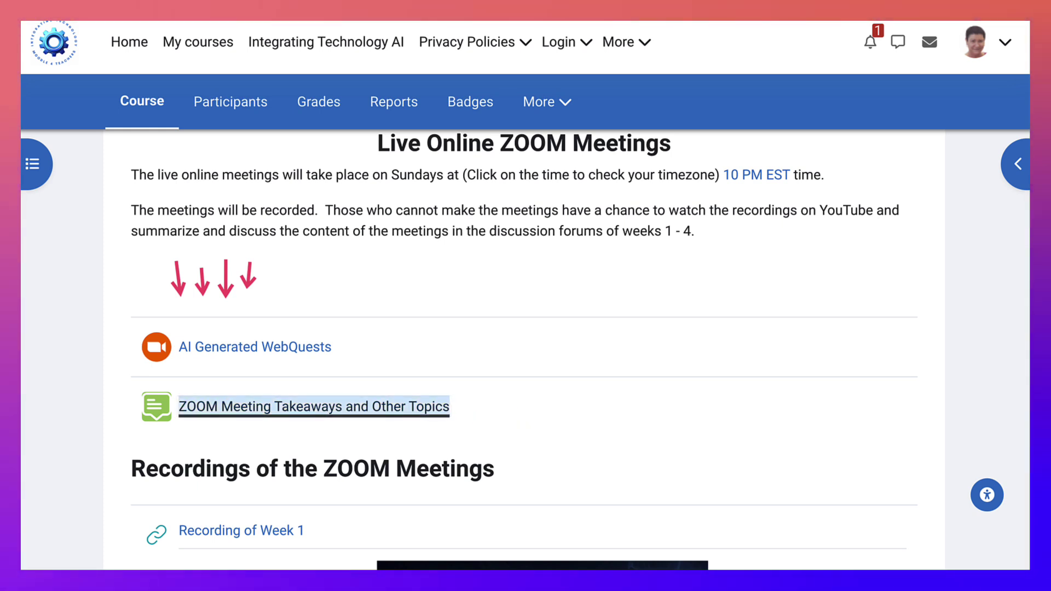
pyautogui.press('Return')
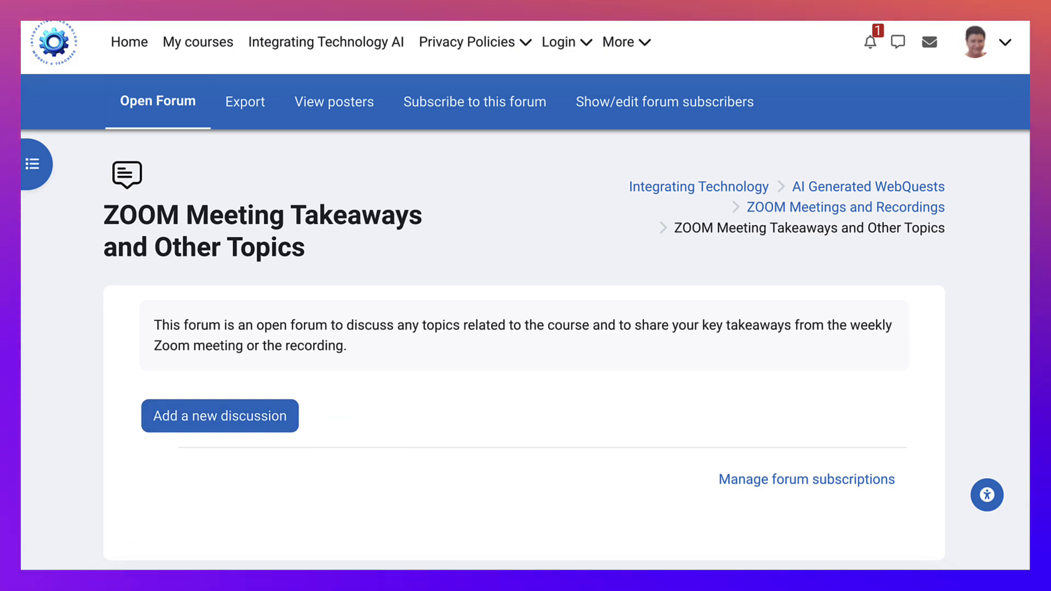
# - Return to the Live Online ZOOM Meetings activities and open the AI Generated WebQuests meeting page
pyautogui.hotkey('alt', 'Left')
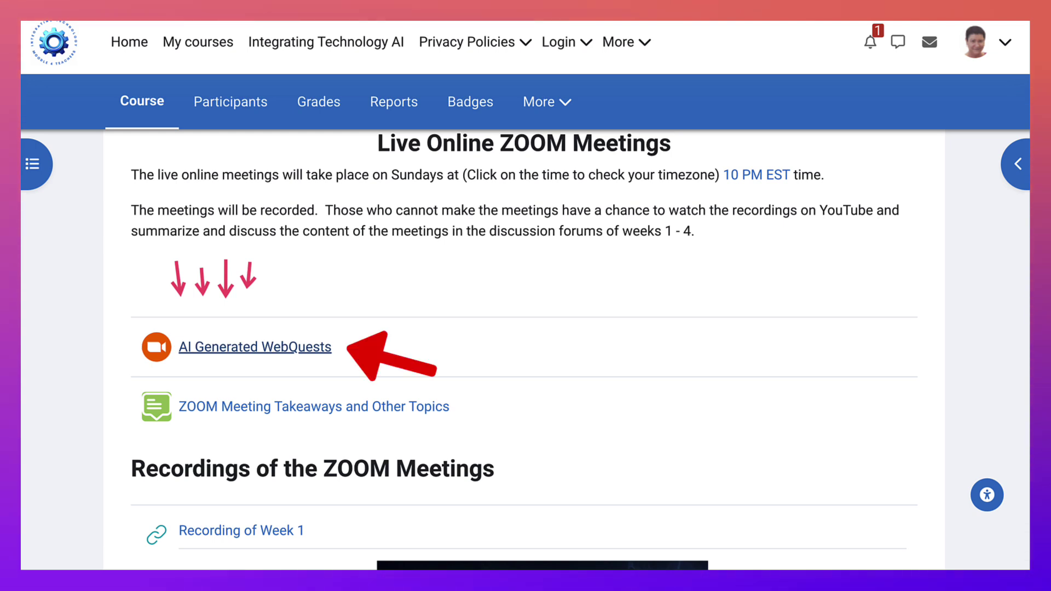
pyautogui.click(255, 347)
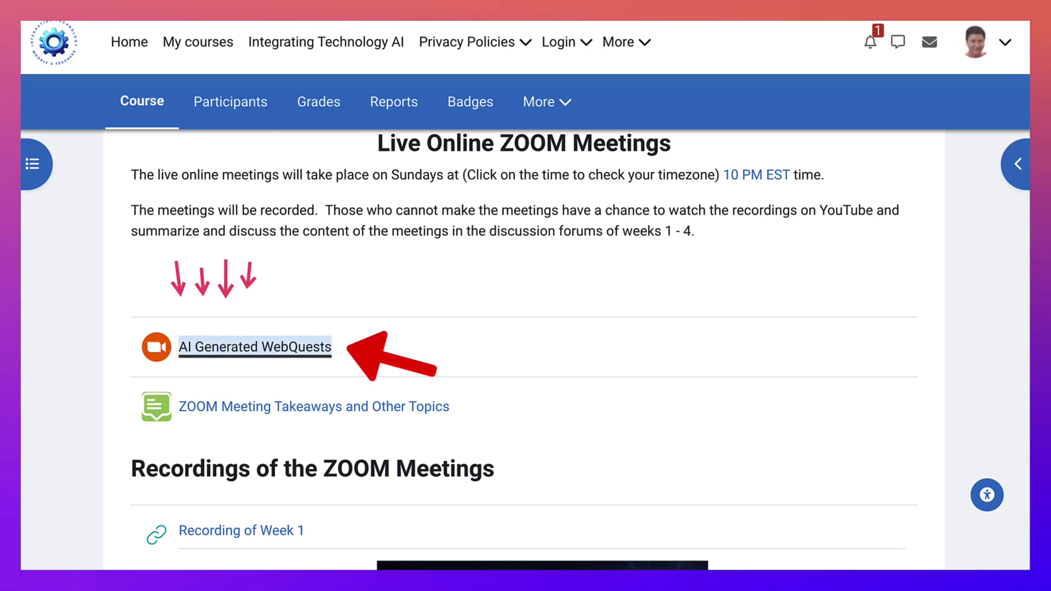
pyautogui.press('Return')
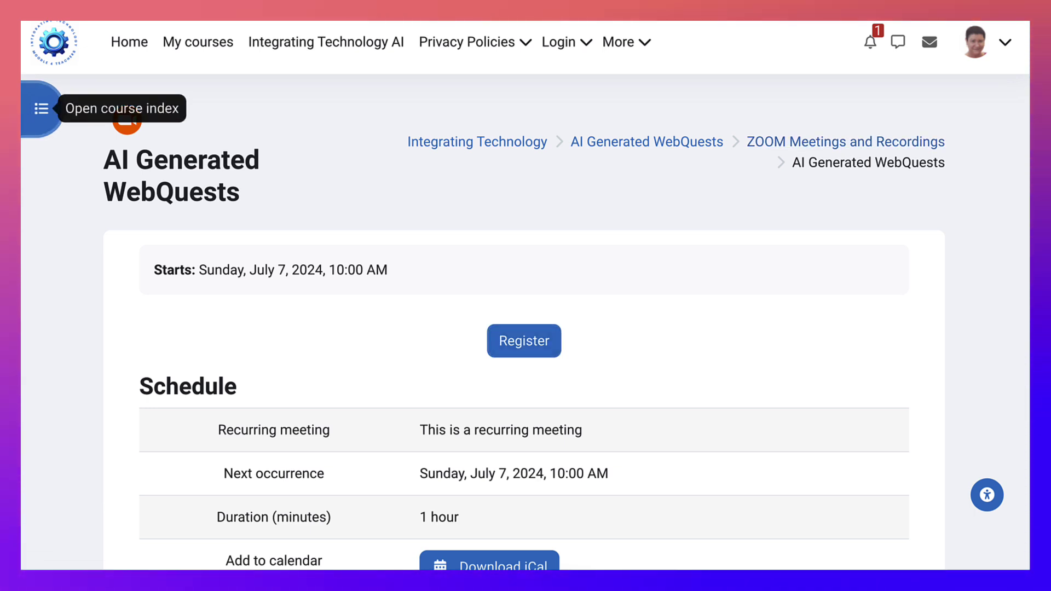
# - Open the Week 1: Introduction section from the course index, close the index, and look over the section's content
pyautogui.click(33, 108)
pyautogui.scroll(-1, 144, 361)
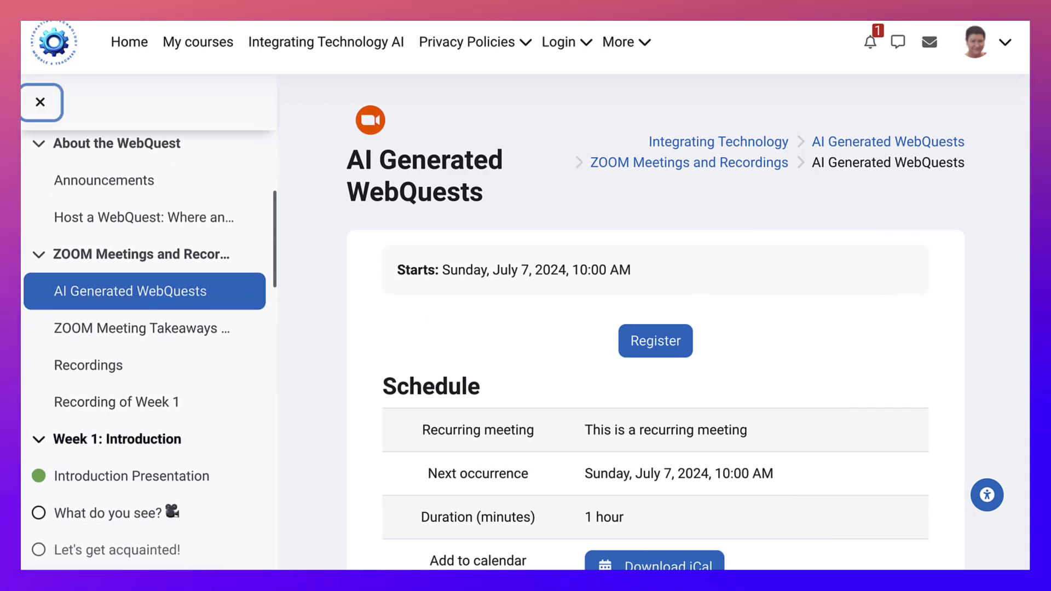
pyautogui.click(117, 439)
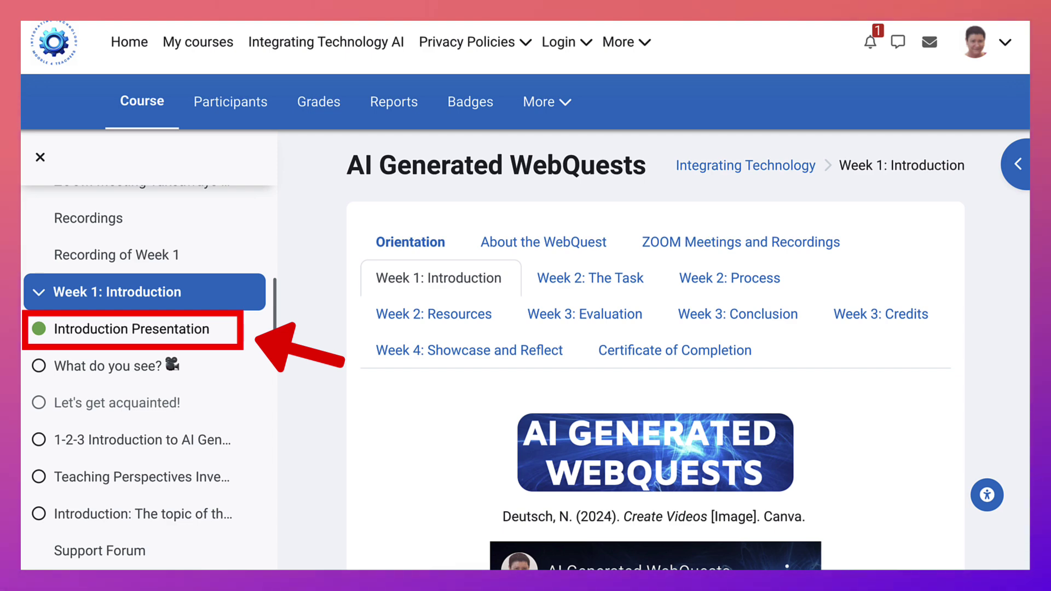
pyautogui.click(40, 157)
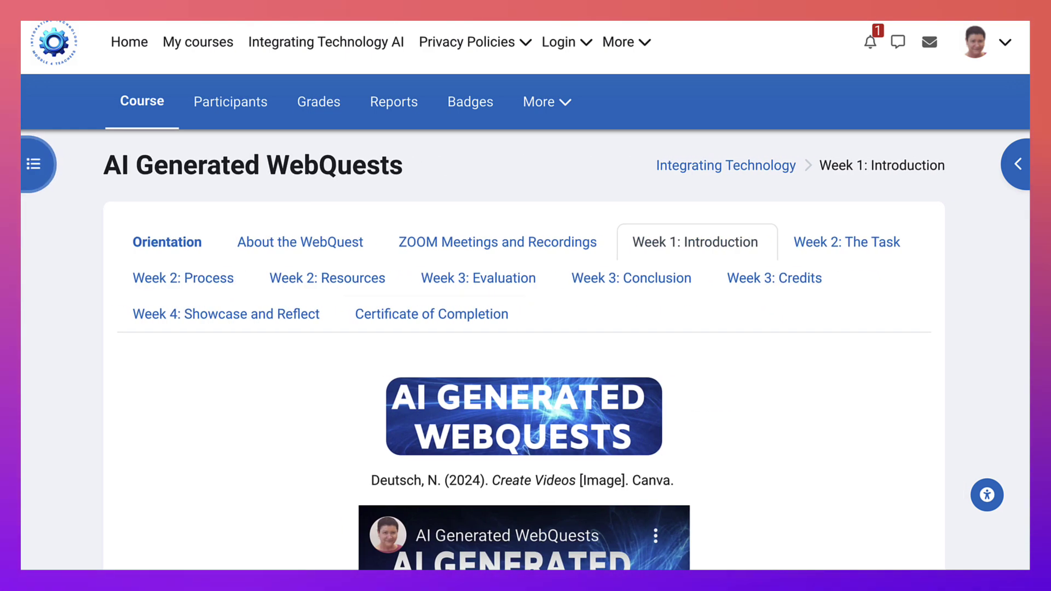
pyautogui.scroll(-1, 524, 350)
pyautogui.scroll(1, 524, 350)
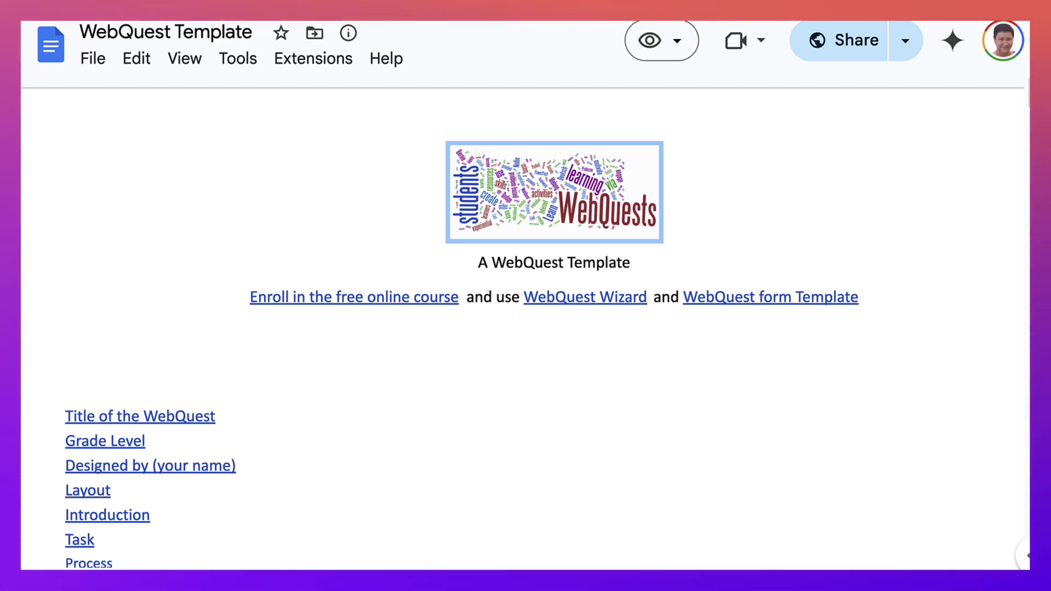
# - Switch to the WebQuest Template document and review it from the contents list down to the contact link preview under Teacher Page
pyautogui.scroll(-3, 522, 319)
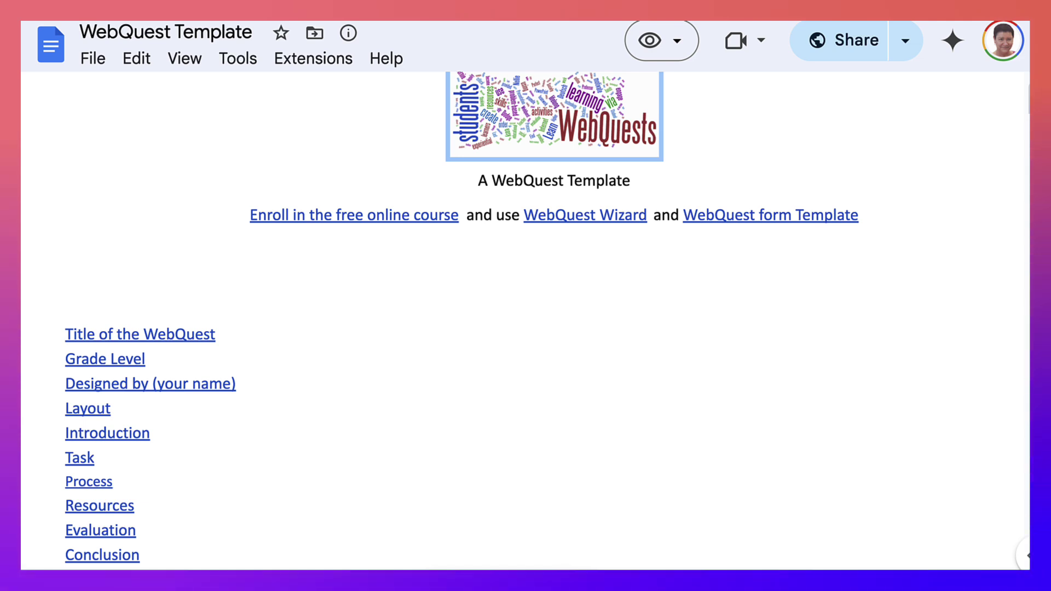
pyautogui.scroll(-2, 525, 320)
pyautogui.scroll(-9, 525, 320)
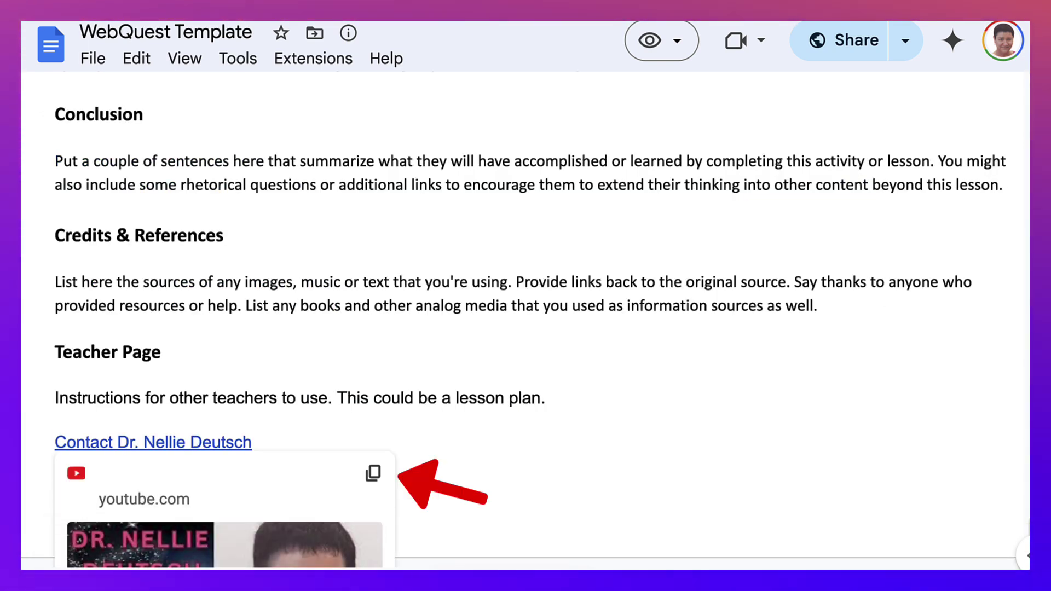
pyautogui.scroll(-3, 74, 456)
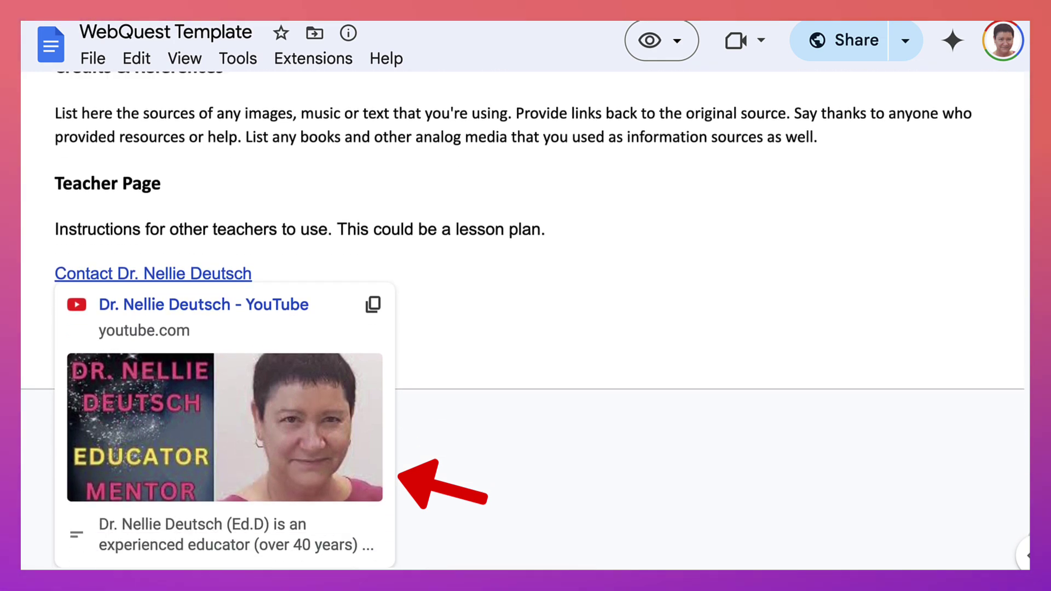
pyautogui.scroll(1, 522, 320)
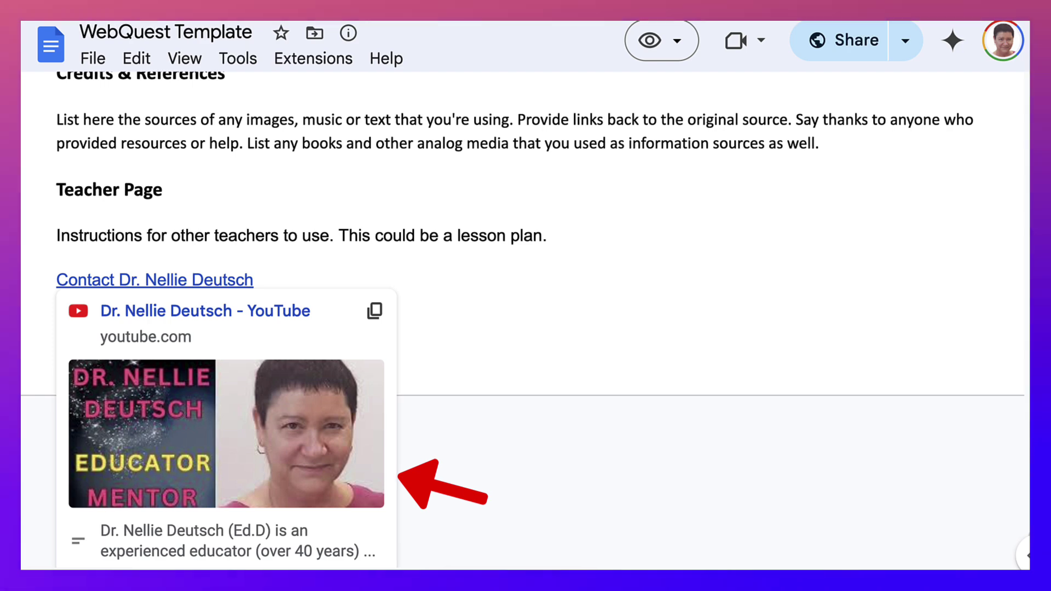
pyautogui.hscroll(1, 522, 320)
pyautogui.hscroll(1, 522, 320)
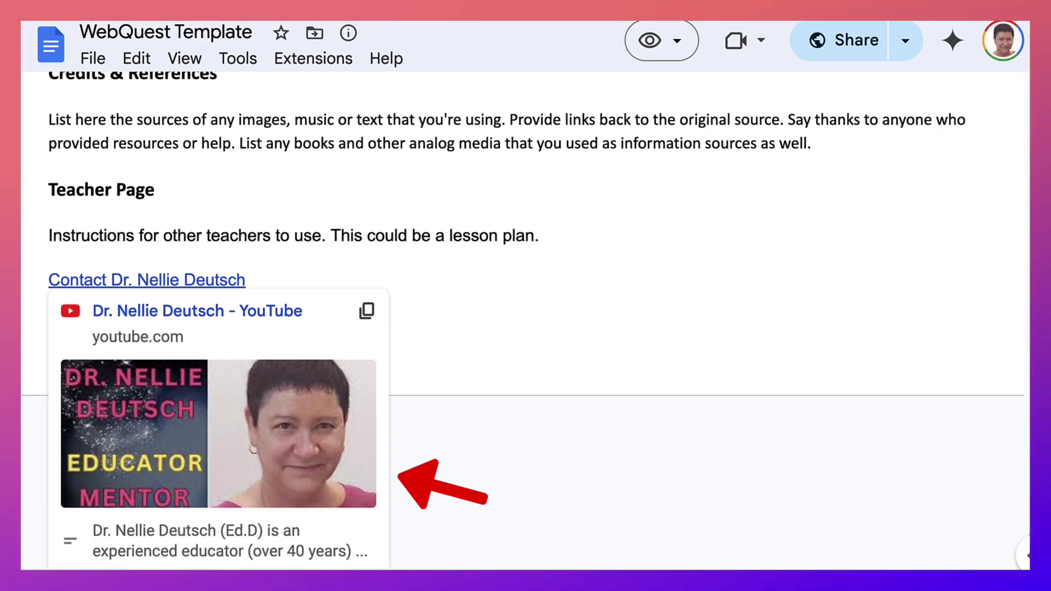